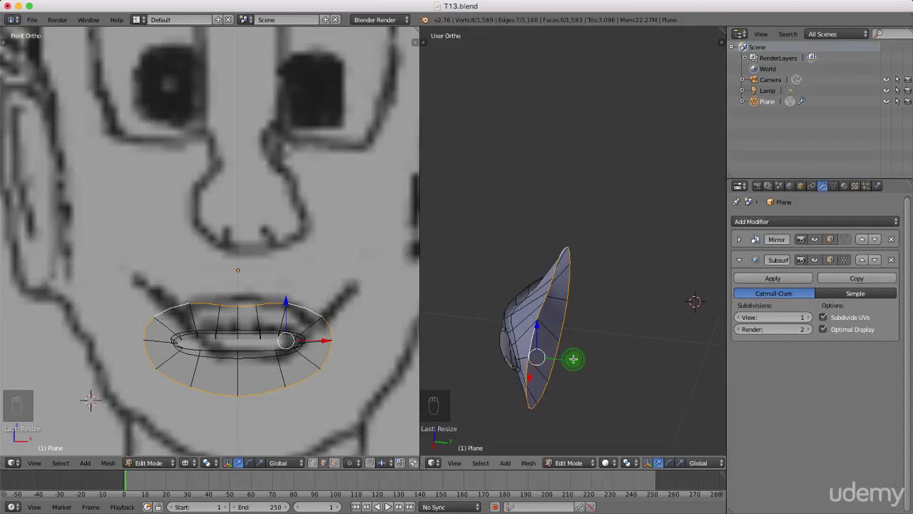
# Reveal the hidden head geometry, show the side view as wireframe, and deselect everything.
pyautogui.moveTo(540, 357)
pyautogui.mouseDown(button='middle')
pyautogui.moveTo(629, 332)
pyautogui.moveTo(553, 351)
pyautogui.mouseUp(button='middle')
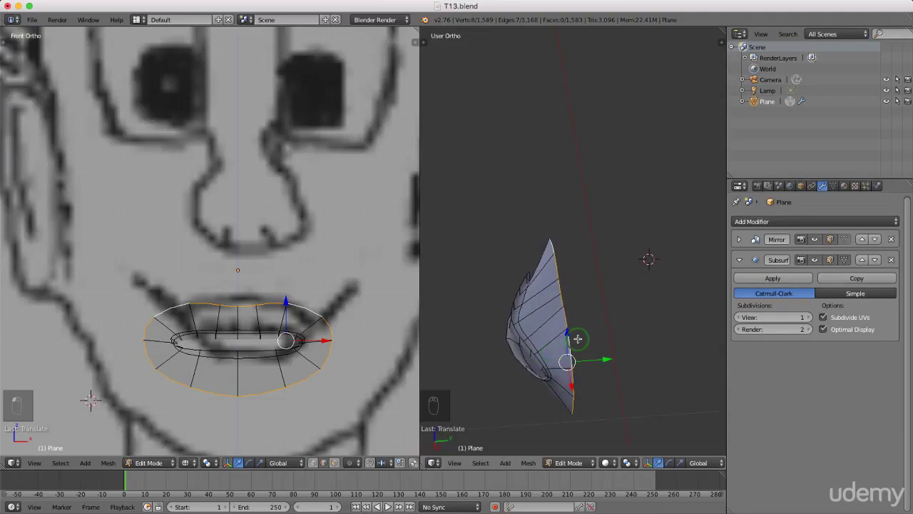
pyautogui.hotkey('alt', 'h')
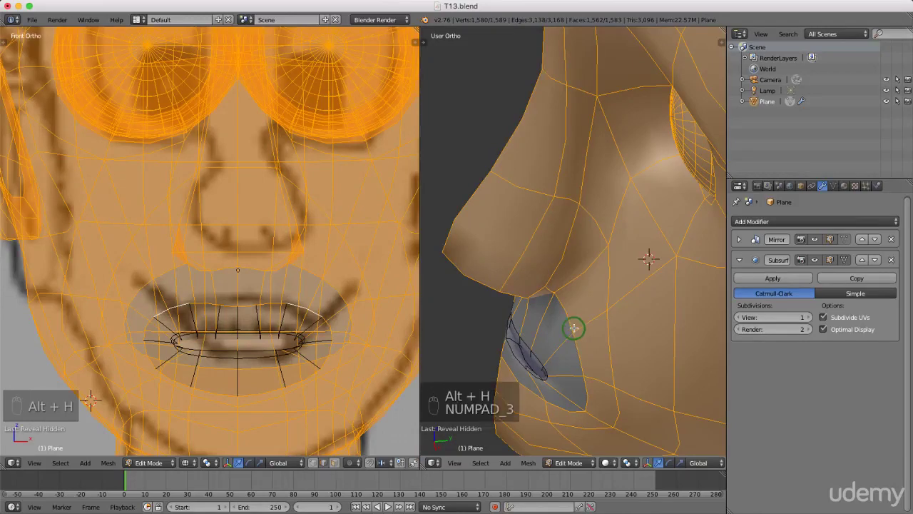
pyautogui.press('KP_3')
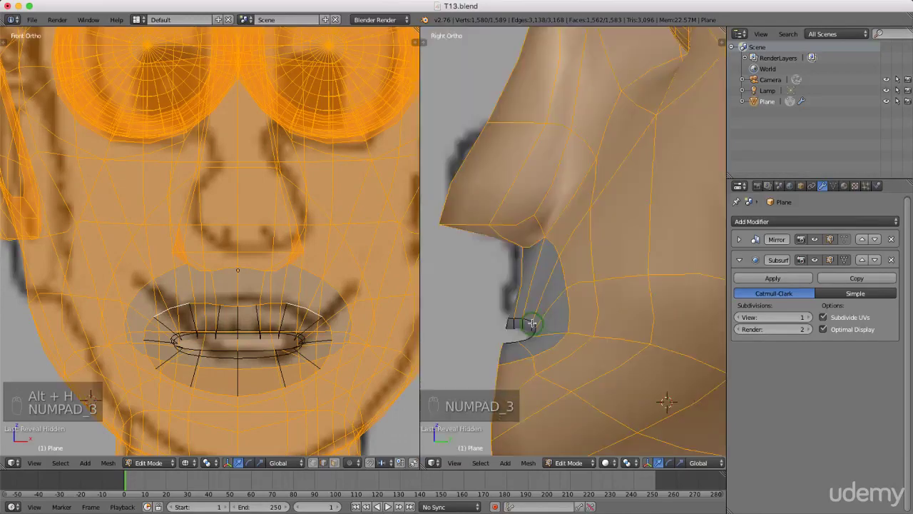
pyautogui.press('z')
pyautogui.click(618, 325)
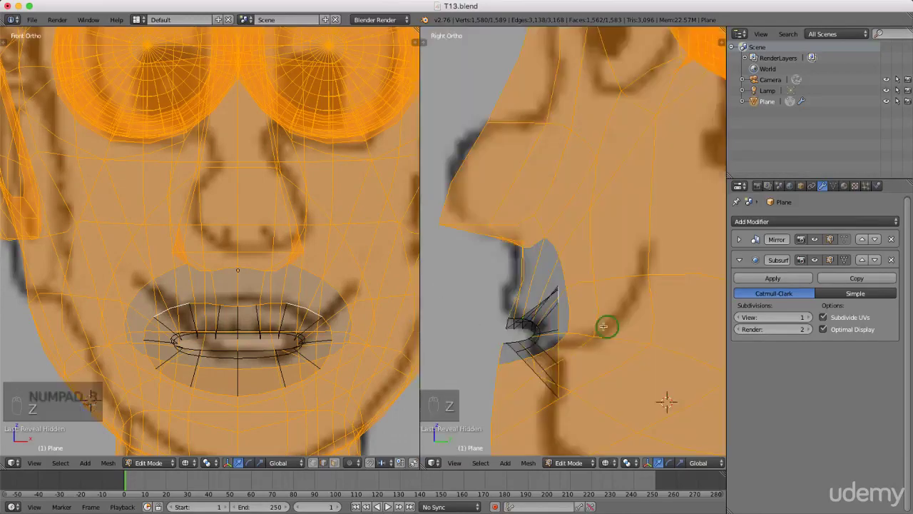
pyautogui.press('a')
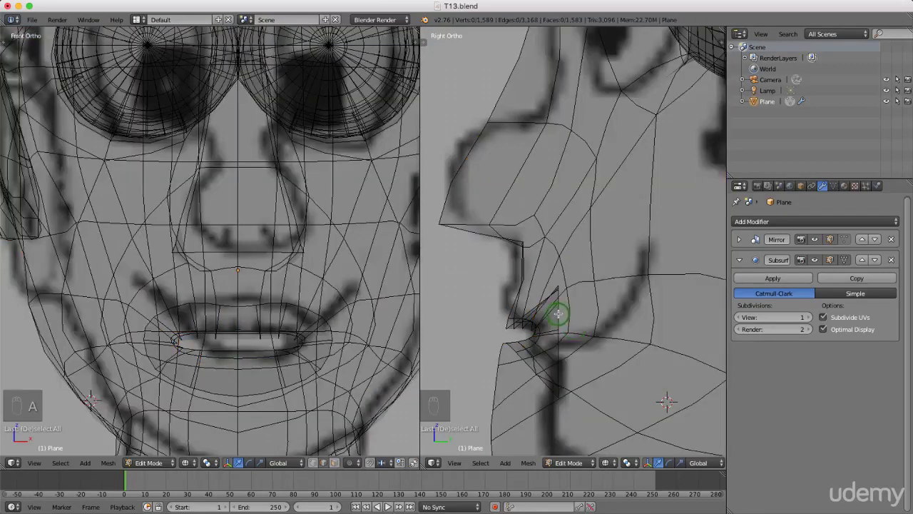
# Extrude the rear edge loop of the inner mouth slightly backward and scale the new loop up.
pyautogui.keyDown('alt'); pyautogui.rightClick(558, 313); pyautogui.keyUp('alt')
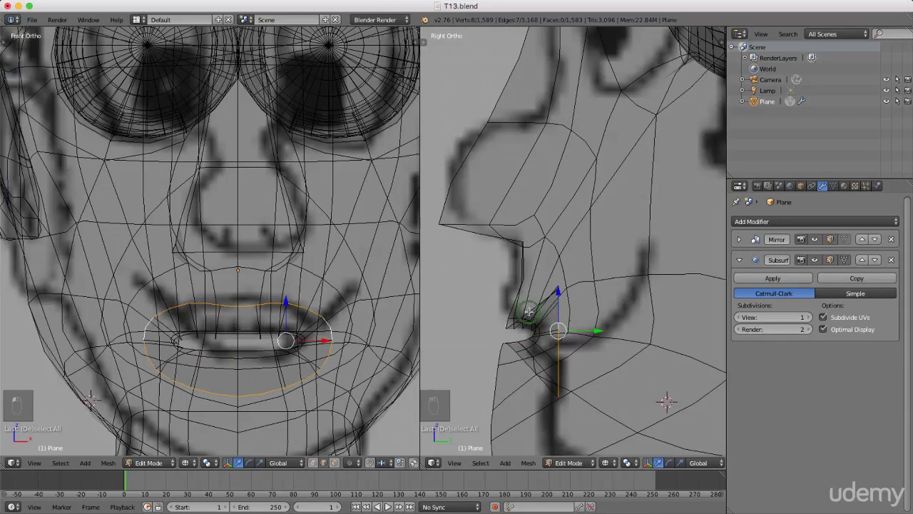
pyautogui.scroll(-4, 541, 313)
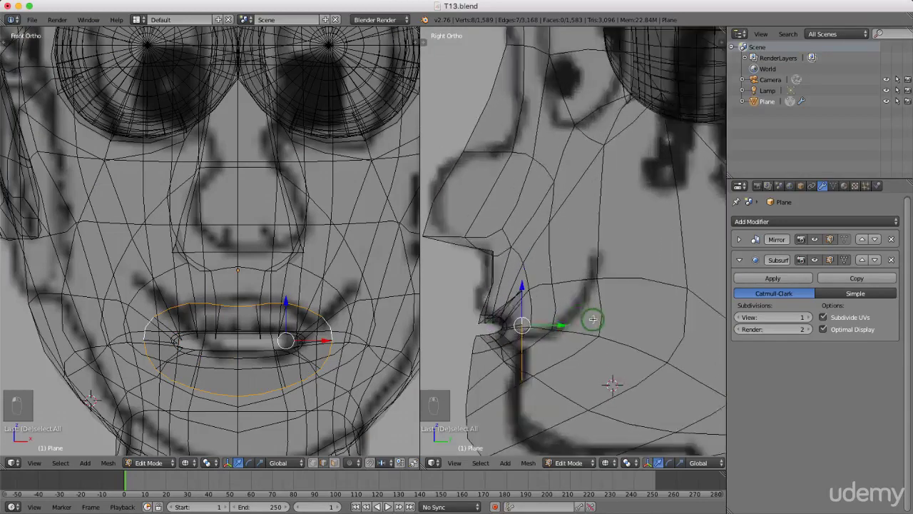
pyautogui.press('e')
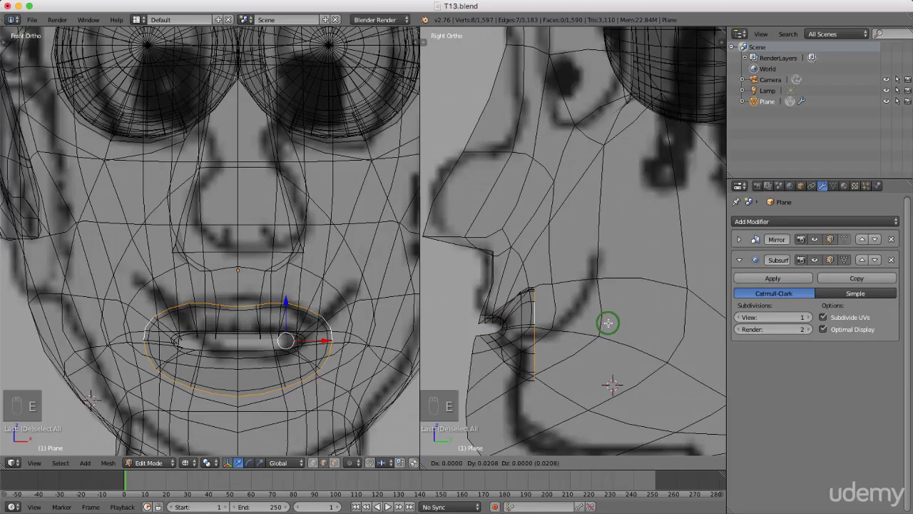
pyautogui.click(609, 322)
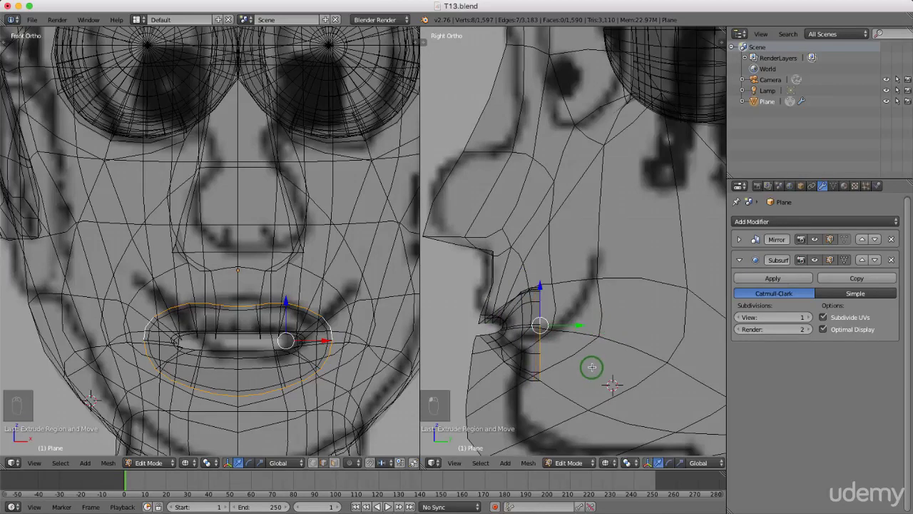
pyautogui.press('s')
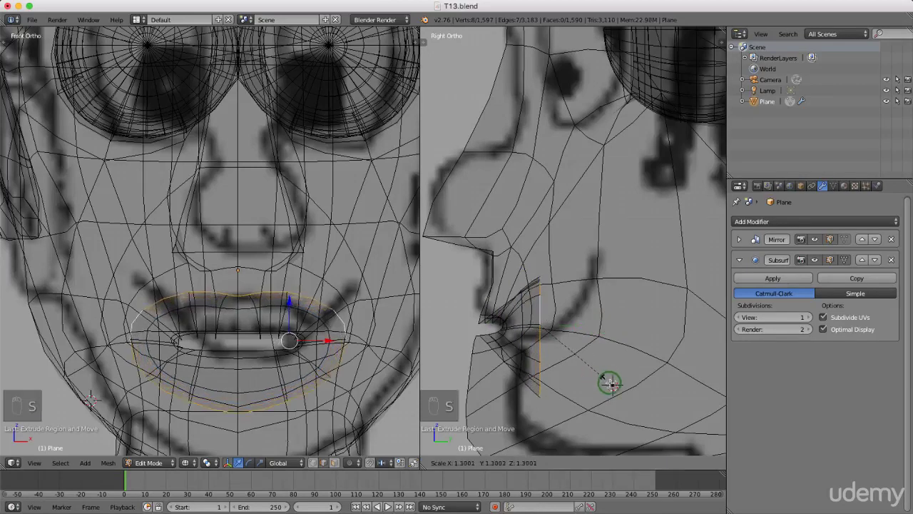
pyautogui.click(612, 385)
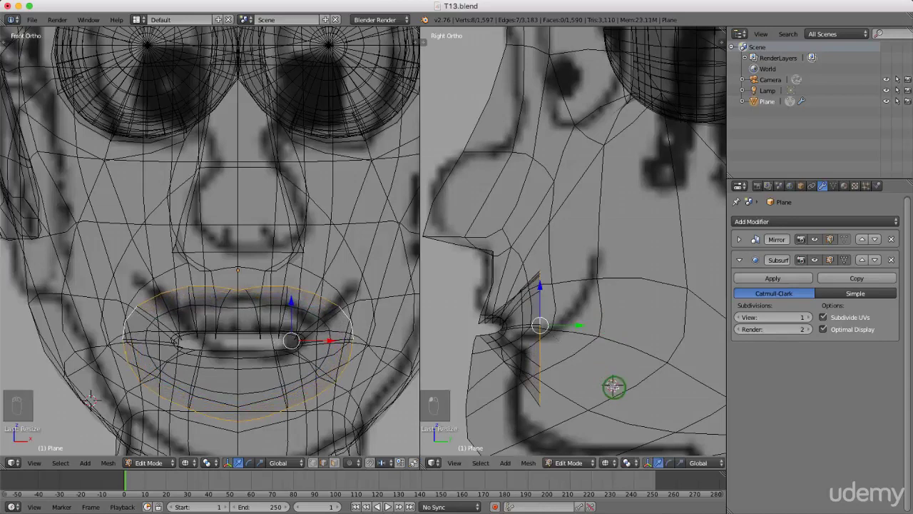
# In vertex mode, shift the vertex beside the centre of the new loop's upper edge outward along X by about 0.015.
pyautogui.scroll(4, 228, 281)
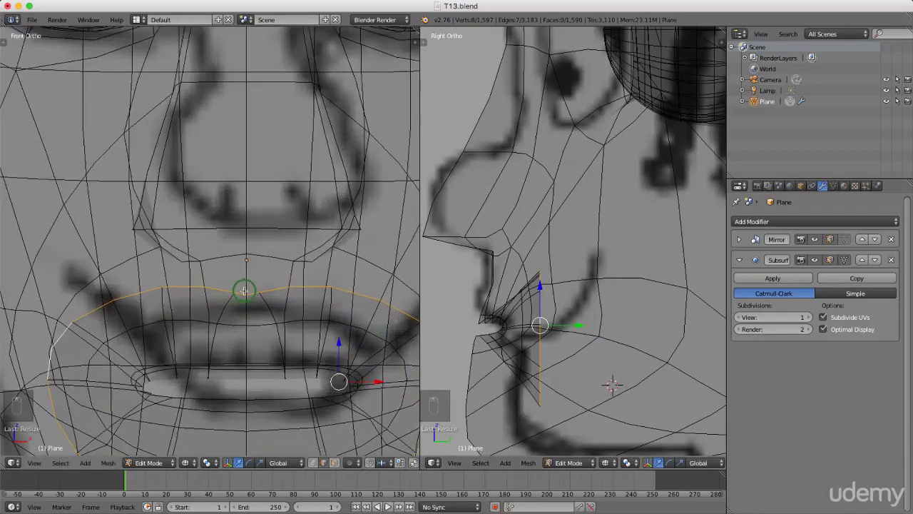
pyautogui.scroll(2, 244, 290)
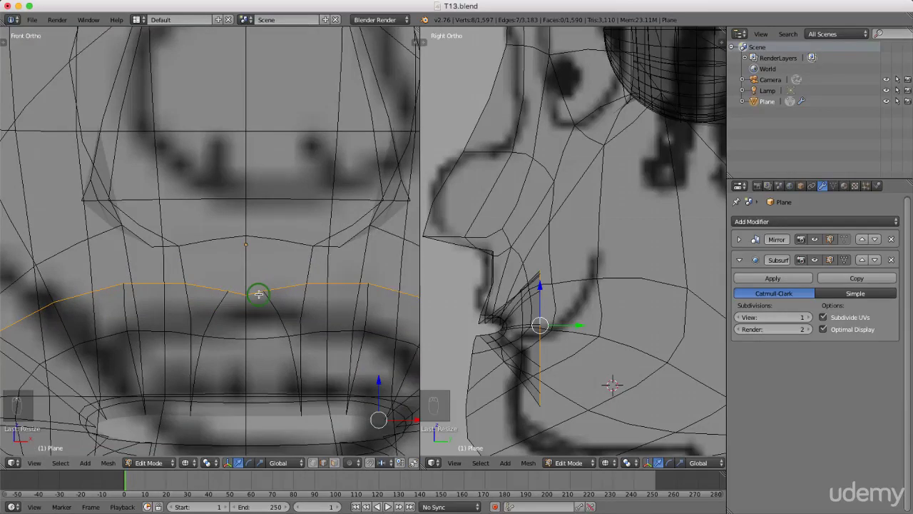
pyautogui.hotkey('ctrl', 'Tab')
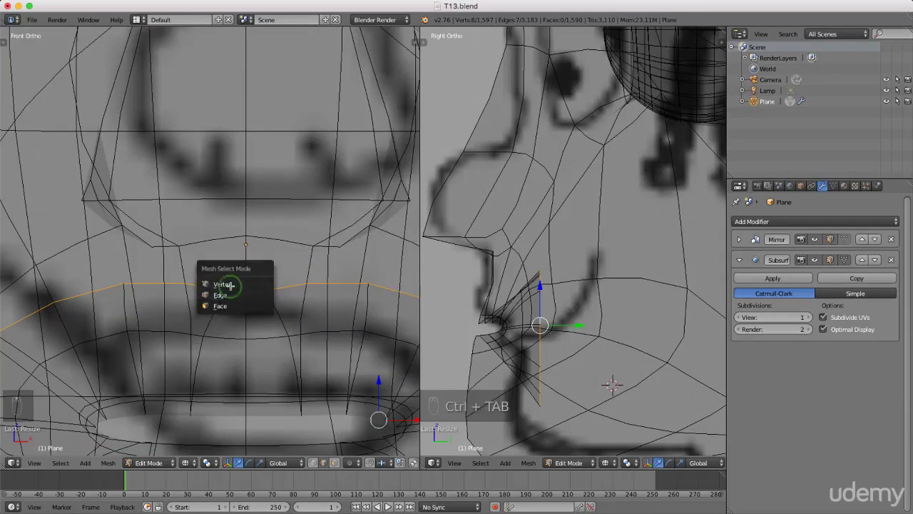
pyautogui.click(242, 285)
pyautogui.rightClick(228, 289)
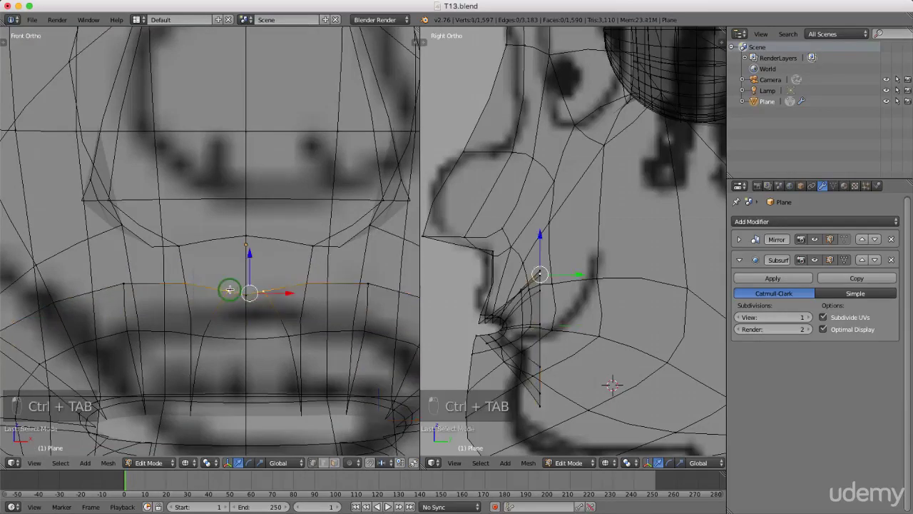
pyautogui.press('g')
pyautogui.press('x')
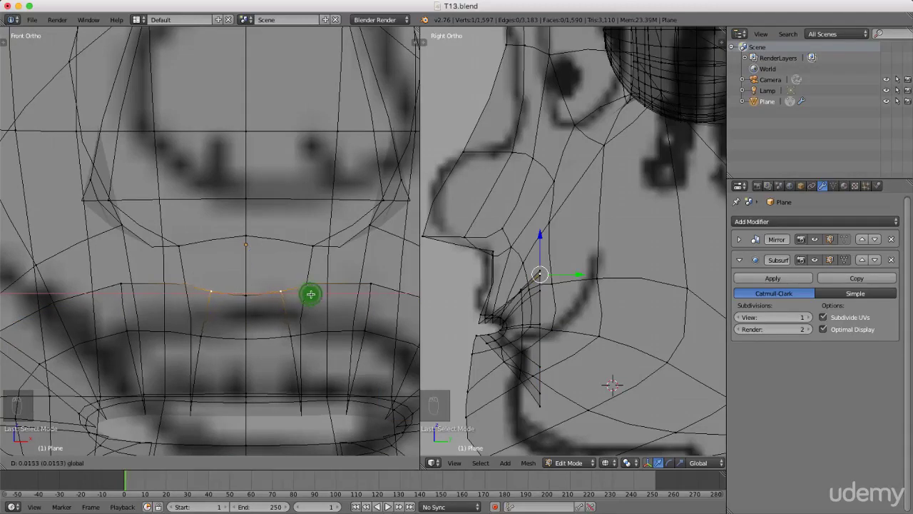
pyautogui.click(313, 294)
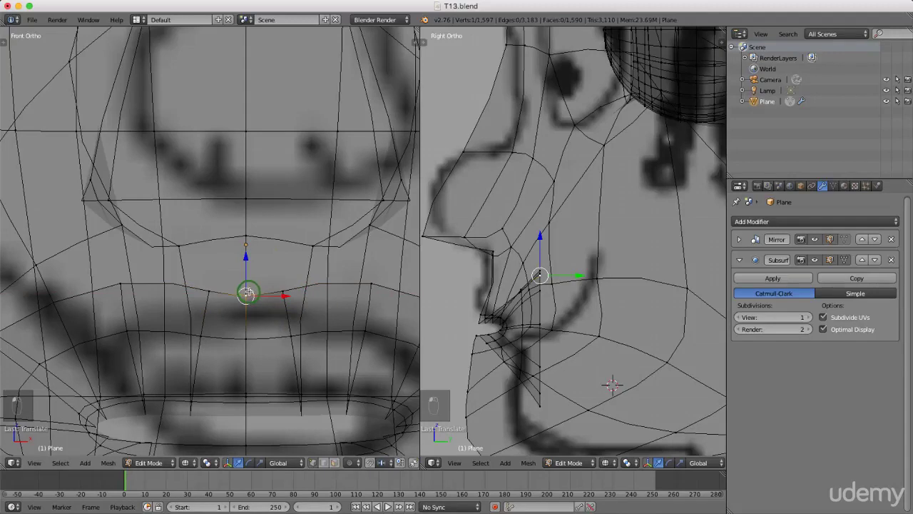
# Raise the upper loop's centre vertex and its neighbour along Z to smooth the arch, and shift the neighbour further outward.
pyautogui.press('g')
pyautogui.press('z')
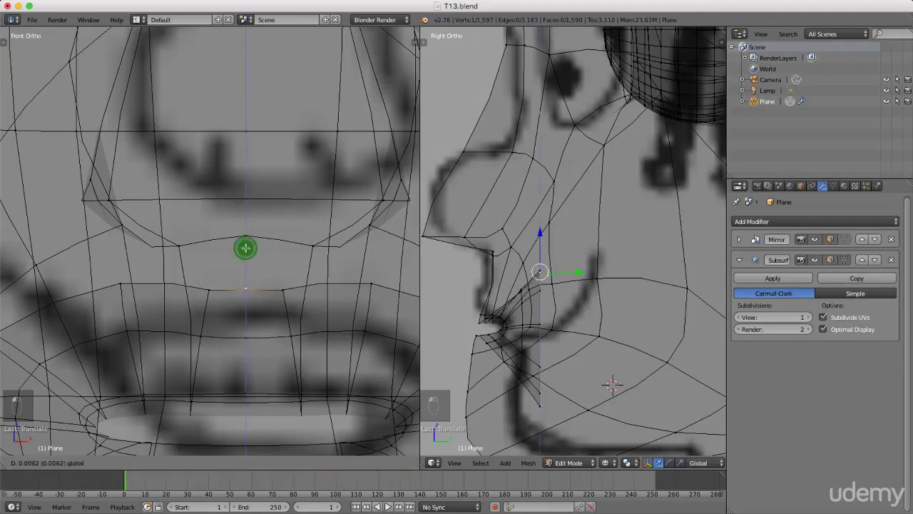
pyautogui.click(246, 241)
pyautogui.rightClick(286, 290)
pyautogui.press('g')
pyautogui.press('z')
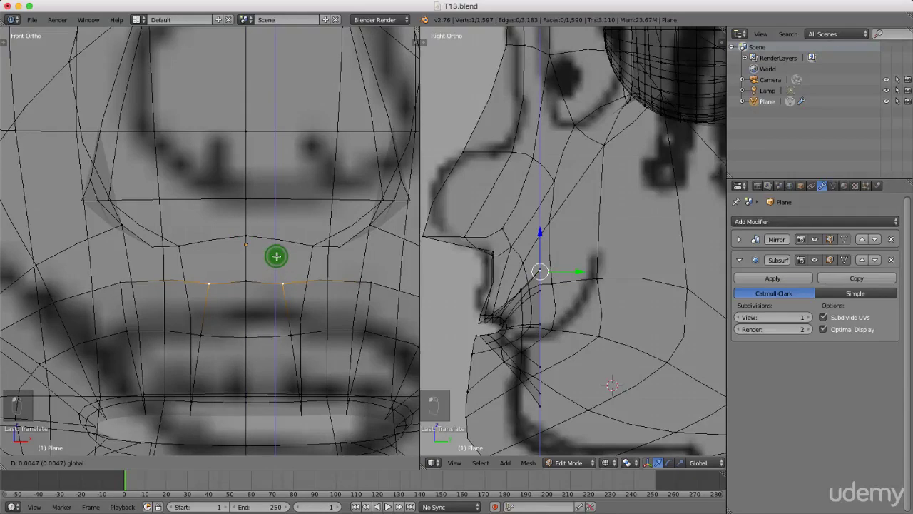
pyautogui.click(276, 255)
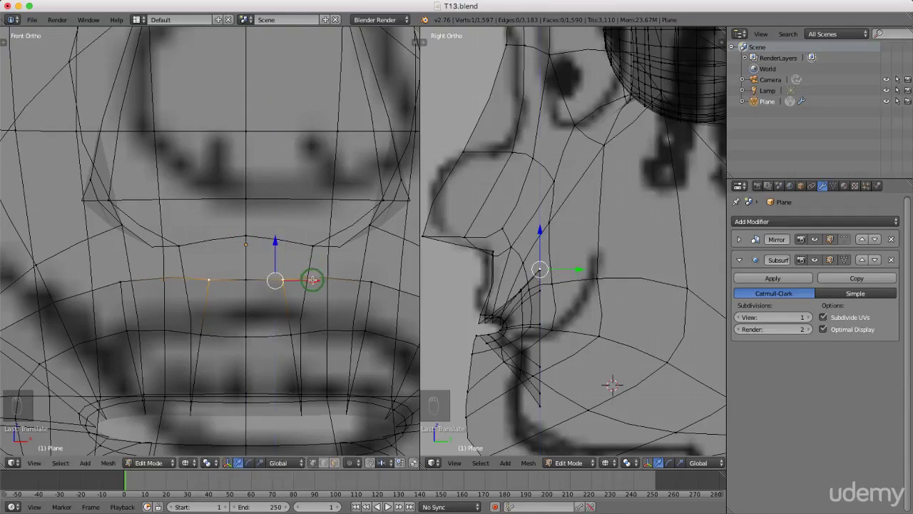
pyautogui.press('g')
pyautogui.click(321, 280)
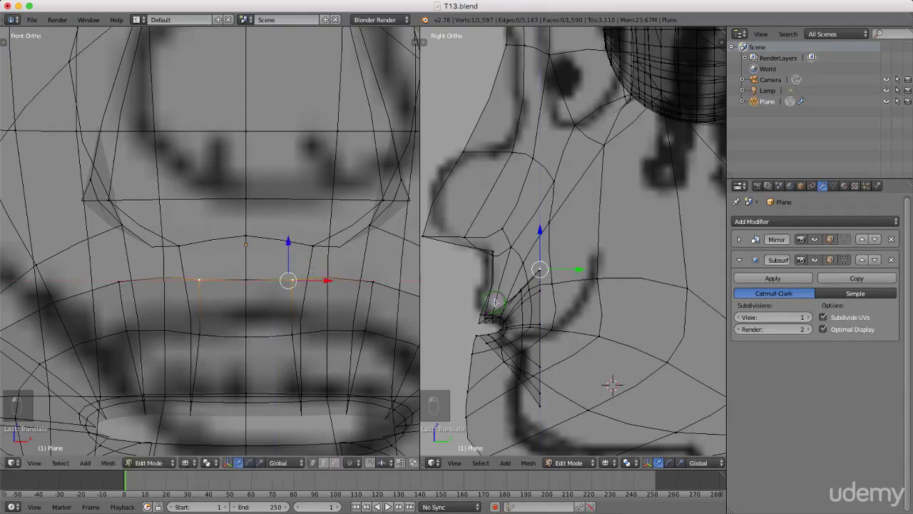
# In edge mode, select the rearmost mouth loop and extrude it back into the head.
pyautogui.hotkey('ctrl', 'Tab')
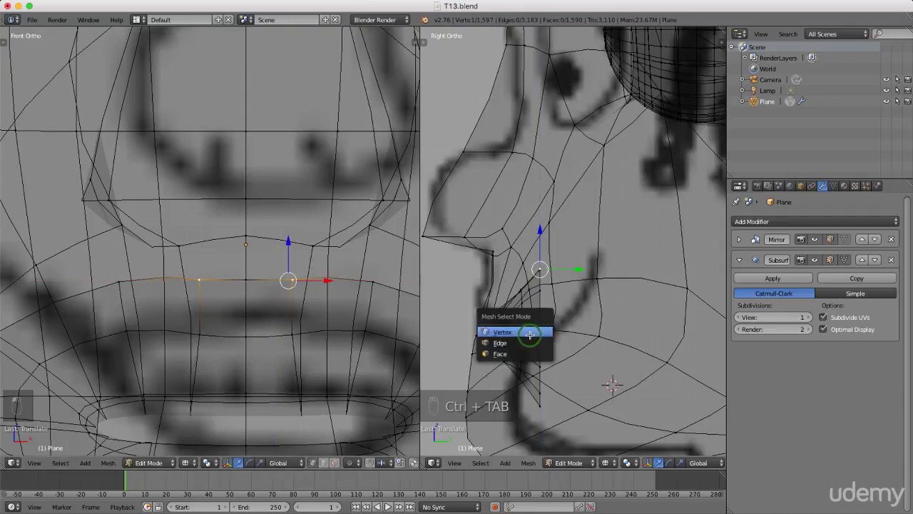
pyautogui.click(518, 343)
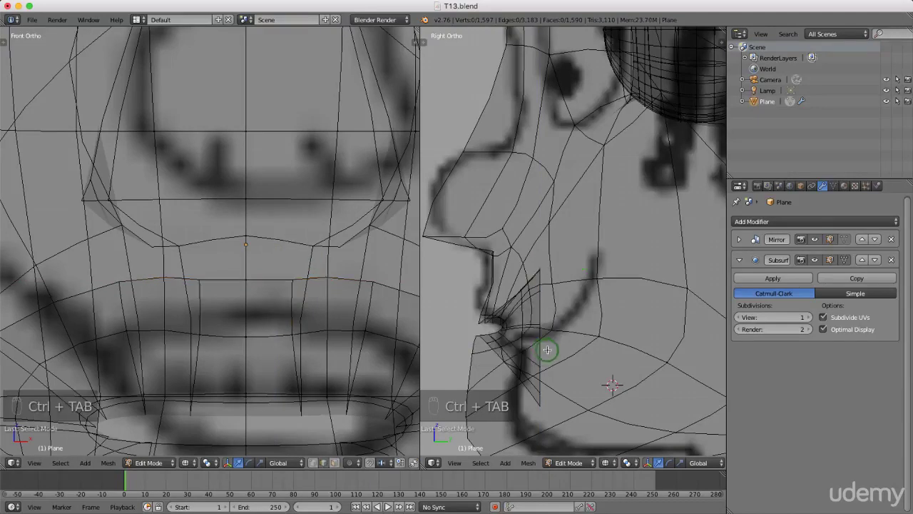
pyautogui.keyDown('alt'); pyautogui.rightClick(541, 304); pyautogui.keyUp('alt')
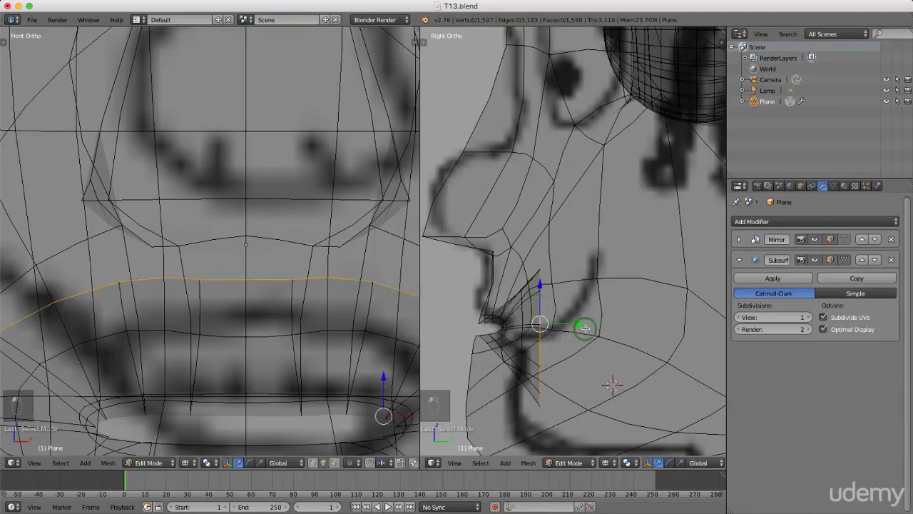
pyautogui.scroll(-4, 585, 322)
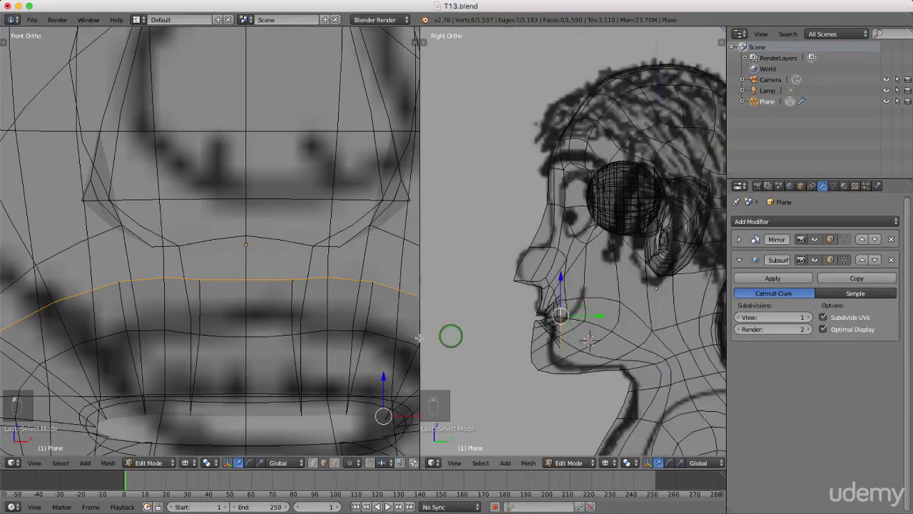
pyautogui.scroll(-4, 224, 329)
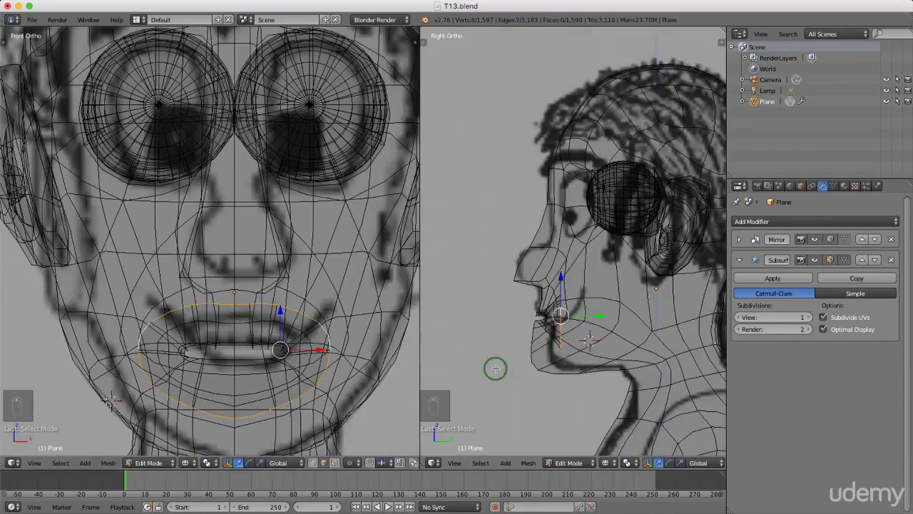
pyautogui.scroll(2, 597, 329)
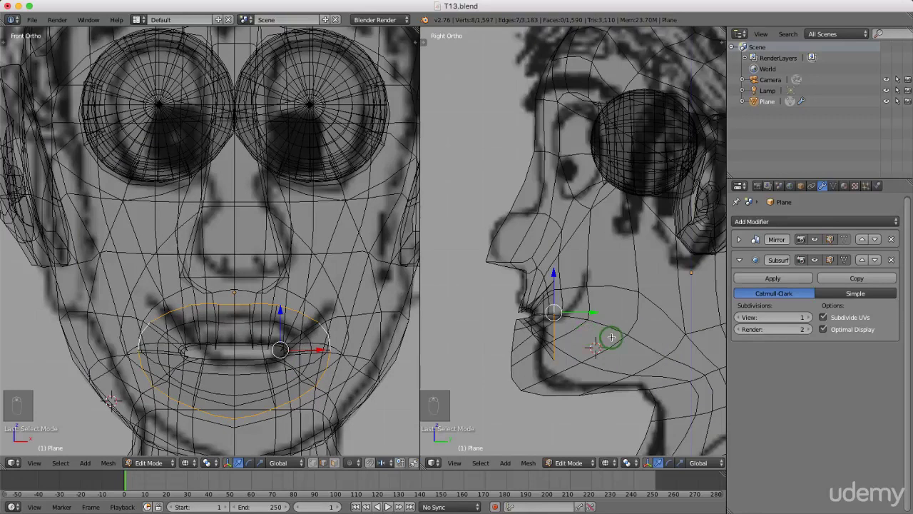
pyautogui.press('e')
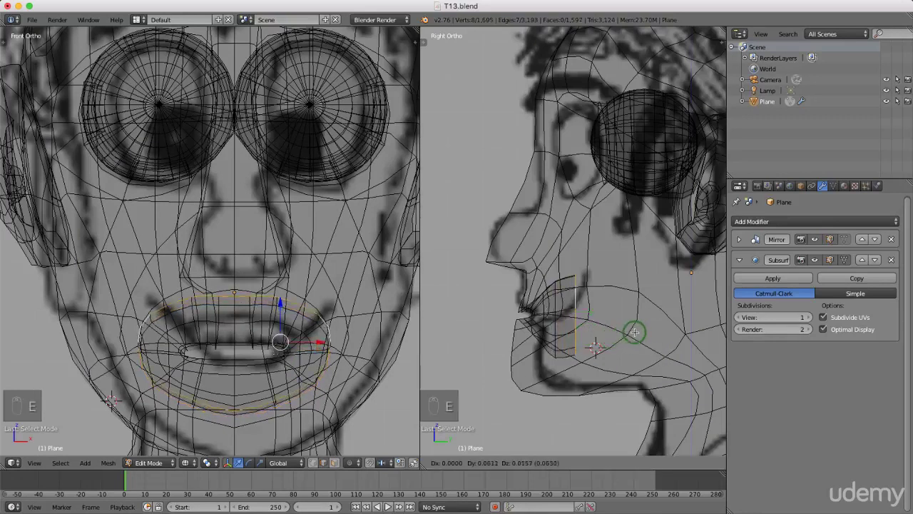
pyautogui.rightClick(651, 334)
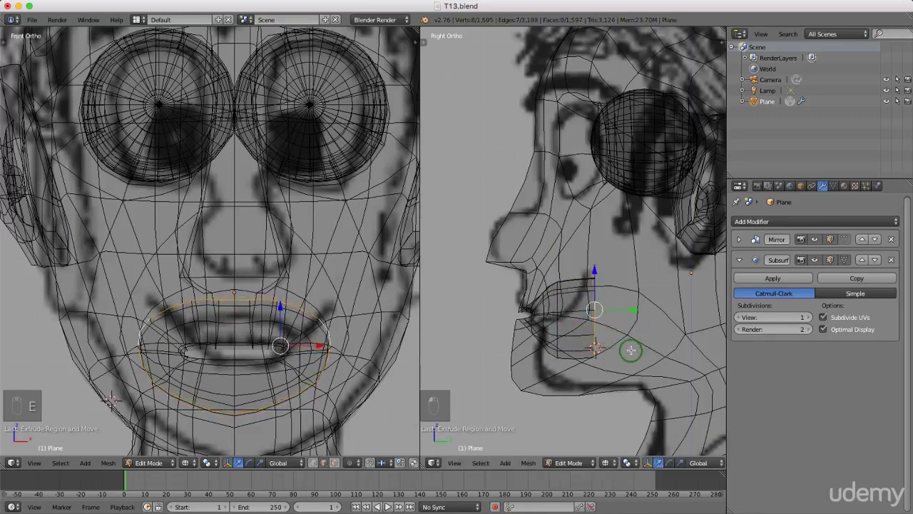
# Scale the newly extruded mouth loop up along Z only to heighten the cavity.
pyautogui.press('s')
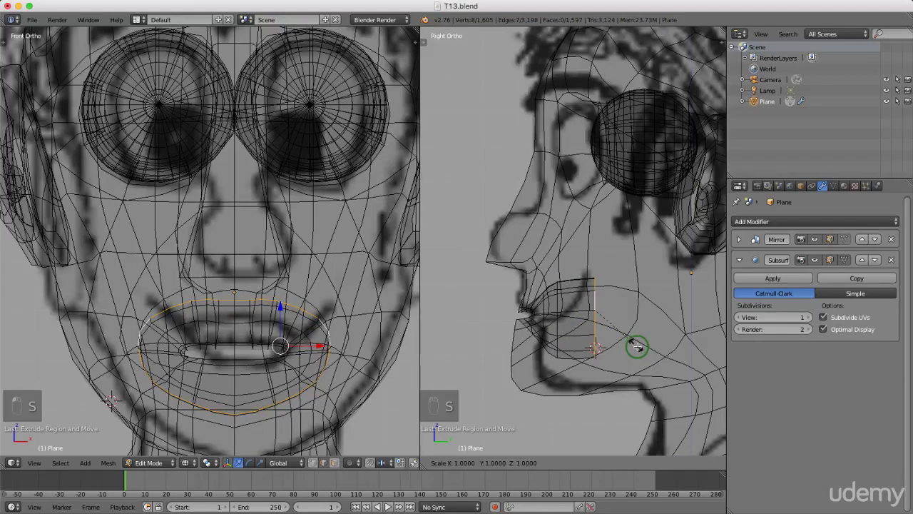
pyautogui.press('z')
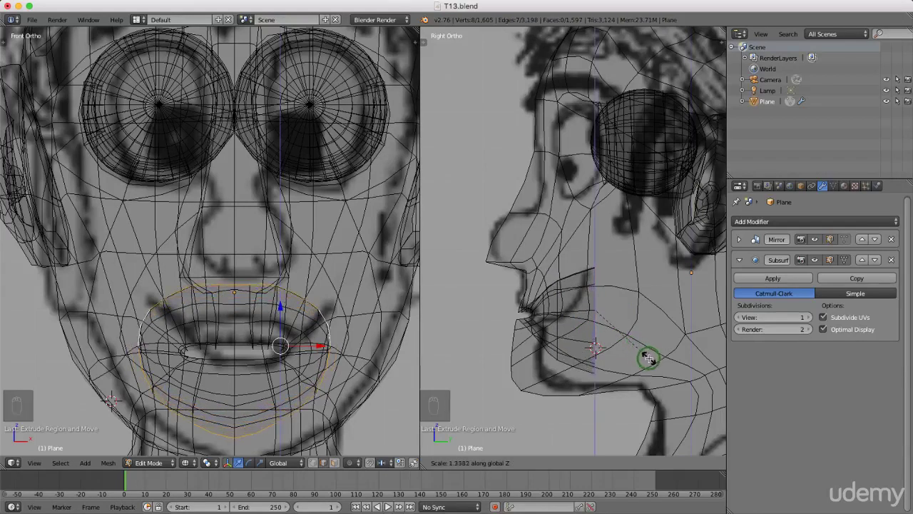
pyautogui.click(648, 358)
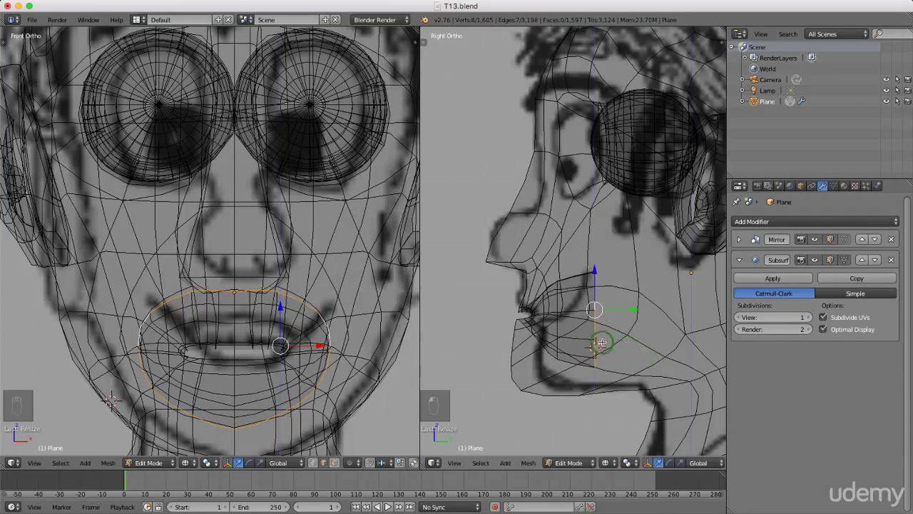
# Extrude the rearmost mouth loop about 0.18 back into the head and scale the new loop down to about 0.88.
pyautogui.keyDown('shift'); pyautogui.moveTo(591, 339); pyautogui.dragTo(546, 322, button='middle'); pyautogui.keyUp('shift')
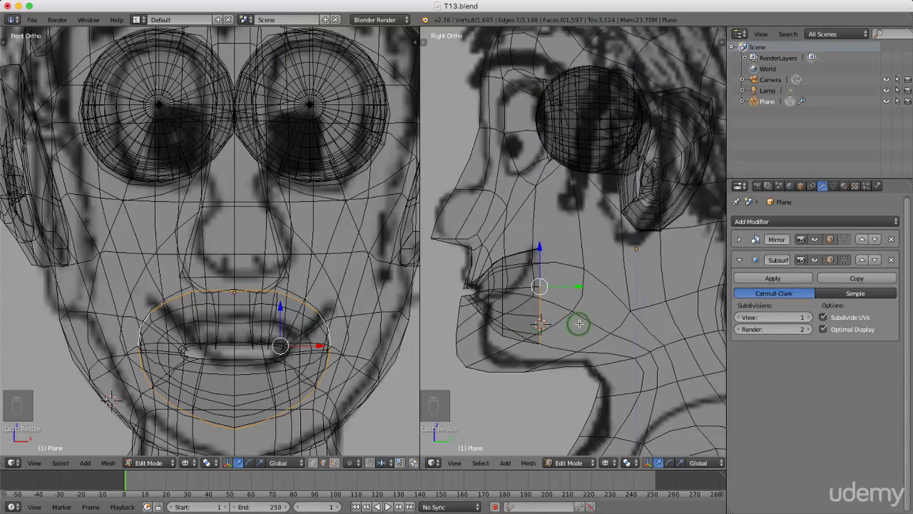
pyautogui.press('e')
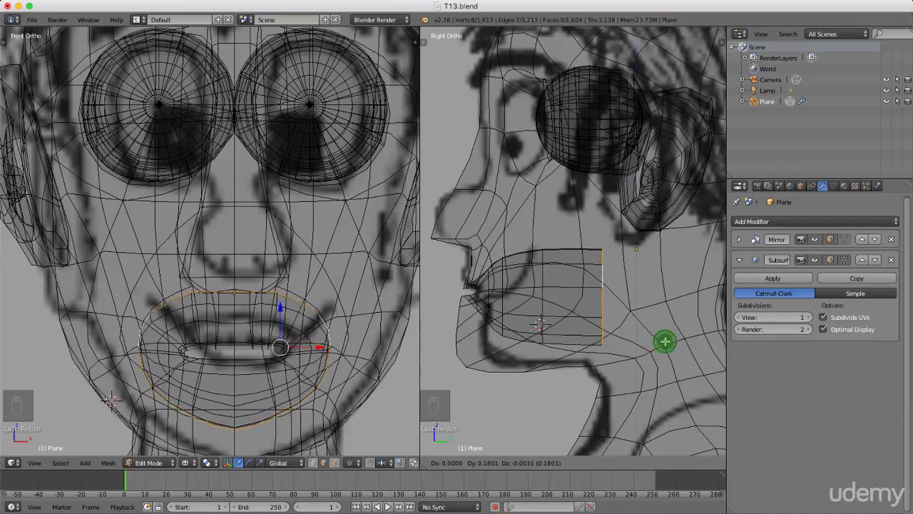
pyautogui.click(647, 349)
pyautogui.press('s')
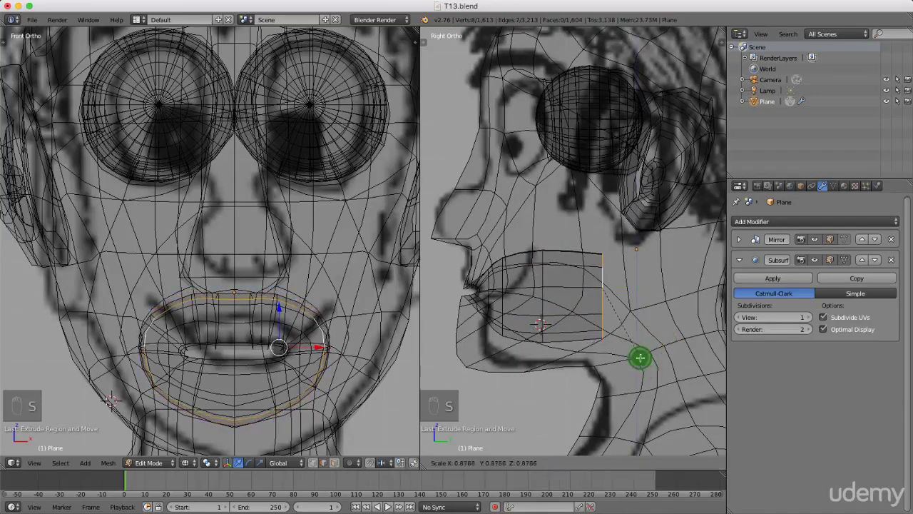
pyautogui.click(639, 356)
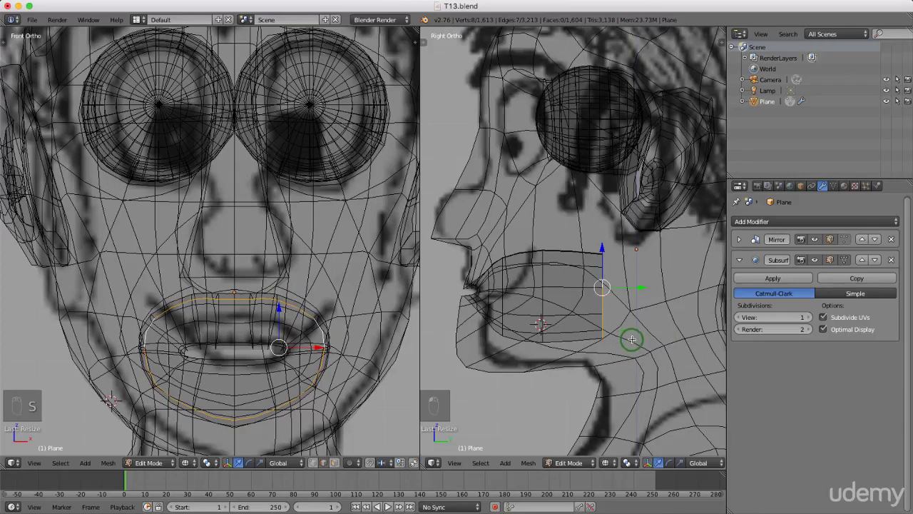
# Extrude the rear loop slightly back and down, and rotate the new loop about 28° in the side view toward the throat.
pyautogui.press('e')
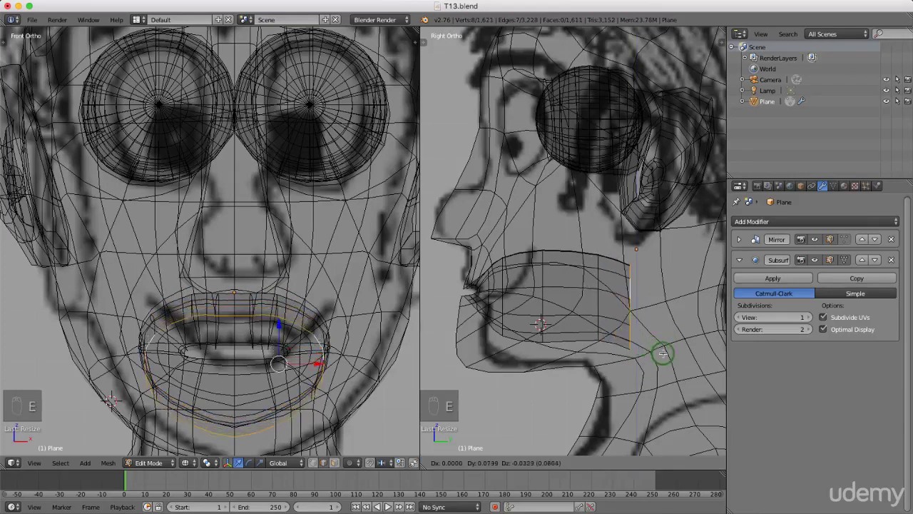
pyautogui.click(666, 356)
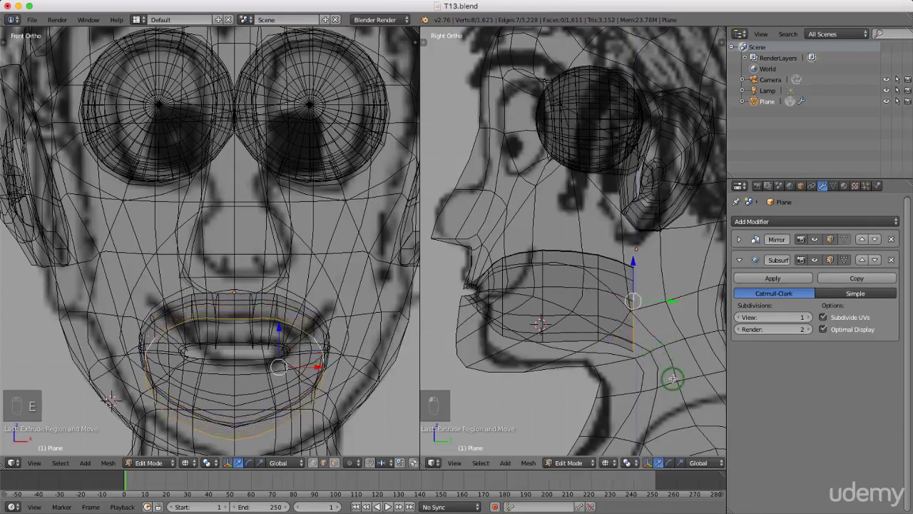
pyautogui.press('r')
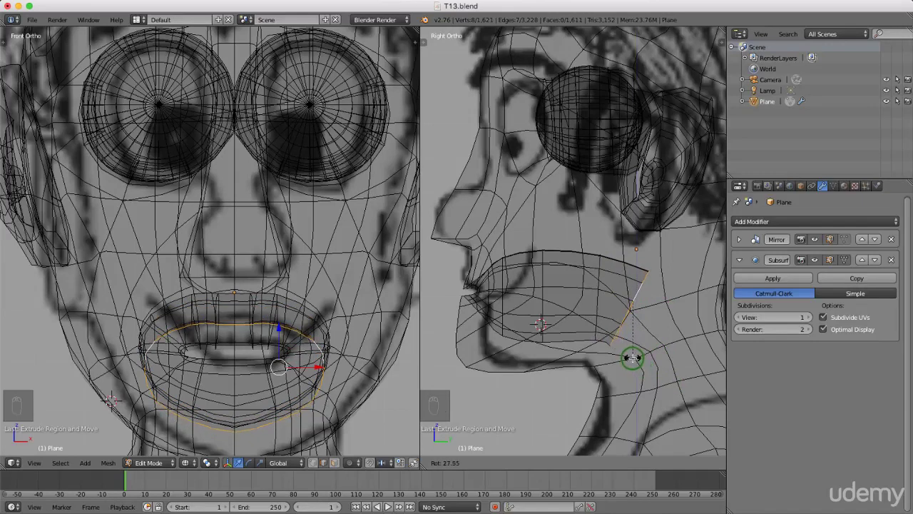
pyautogui.click(633, 358)
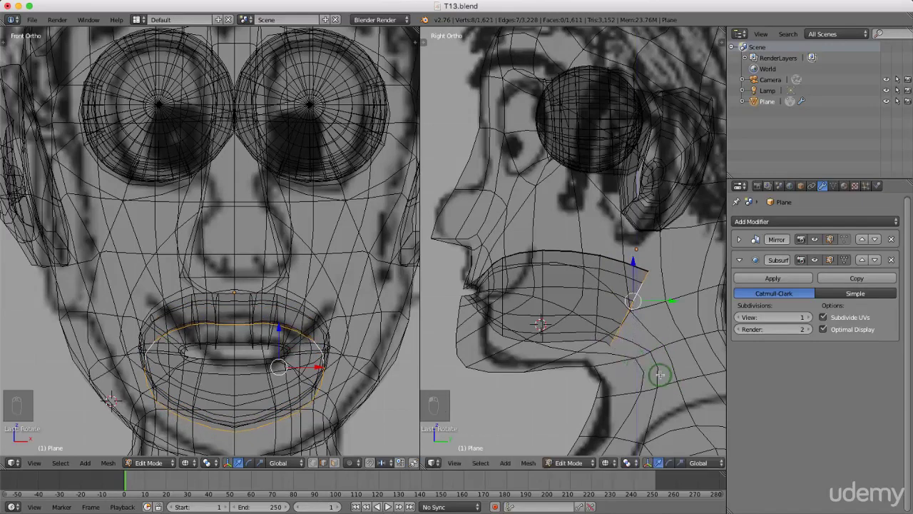
# Extrude the tilted loop diagonally down toward the throat by about 0.18 and rotate it further toward horizontal.
pyautogui.press('e')
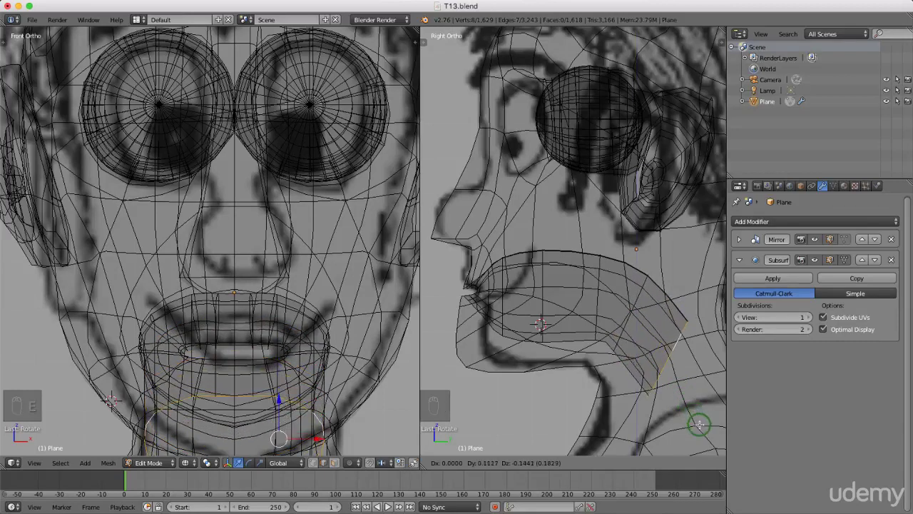
pyautogui.click(703, 422)
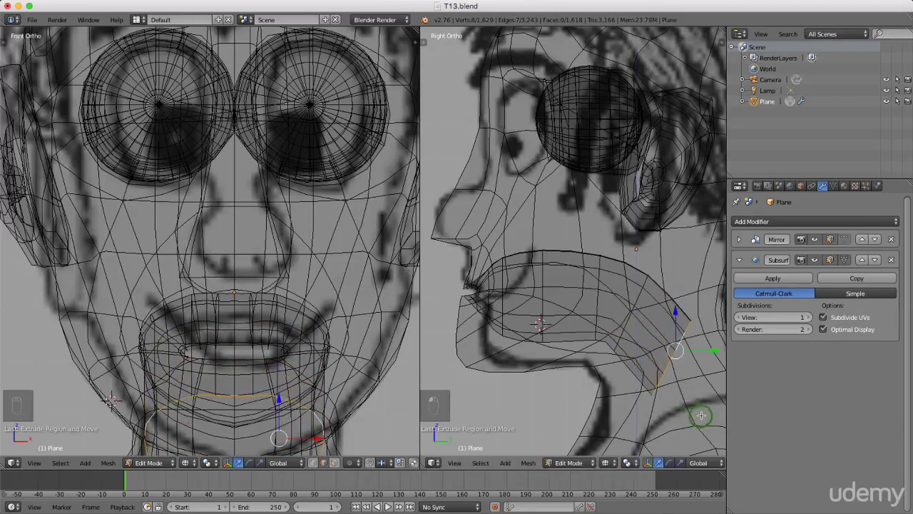
pyautogui.press('r')
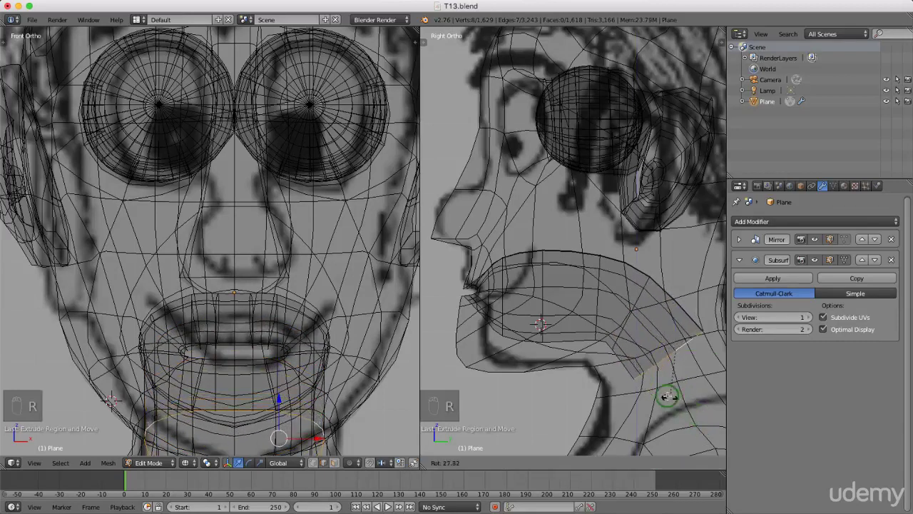
pyautogui.click(673, 400)
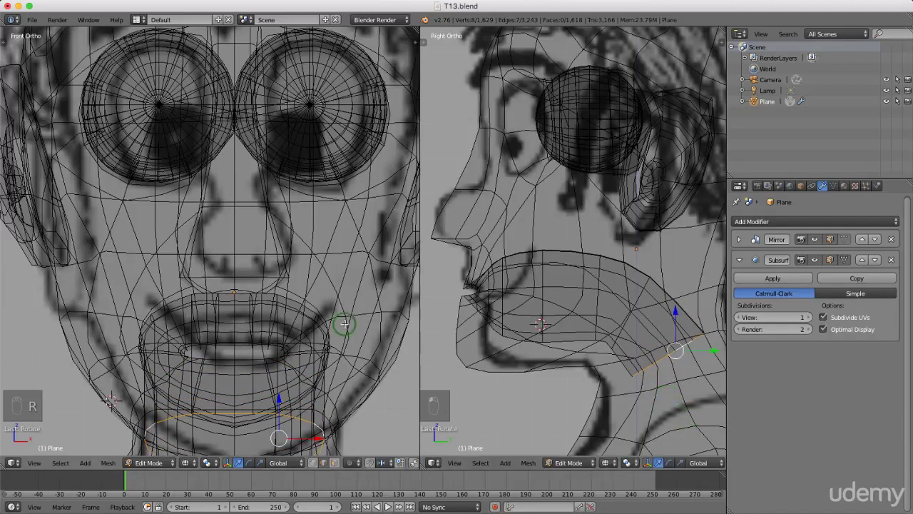
# Narrow the lowest throat loop by scaling it along X only to about 0.45.
pyautogui.scroll(-2, 278, 309)
pyautogui.scroll(1, 268, 392)
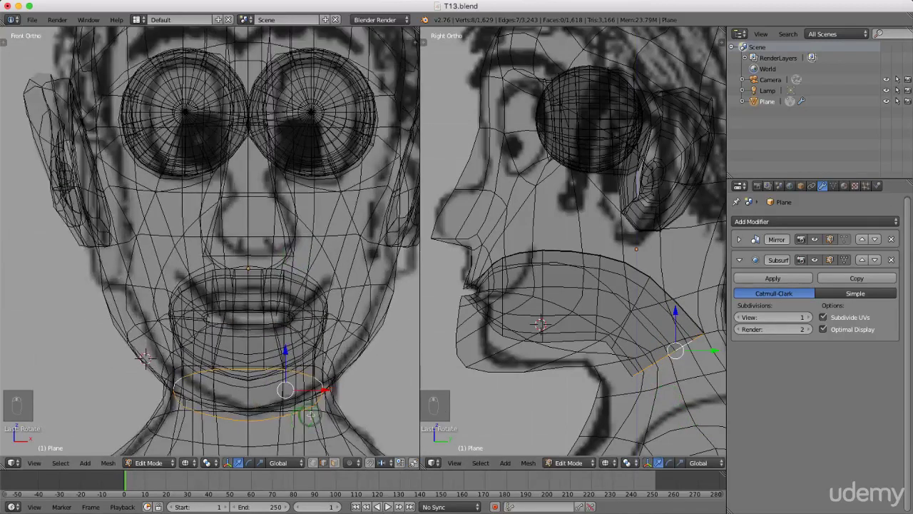
pyautogui.press('s')
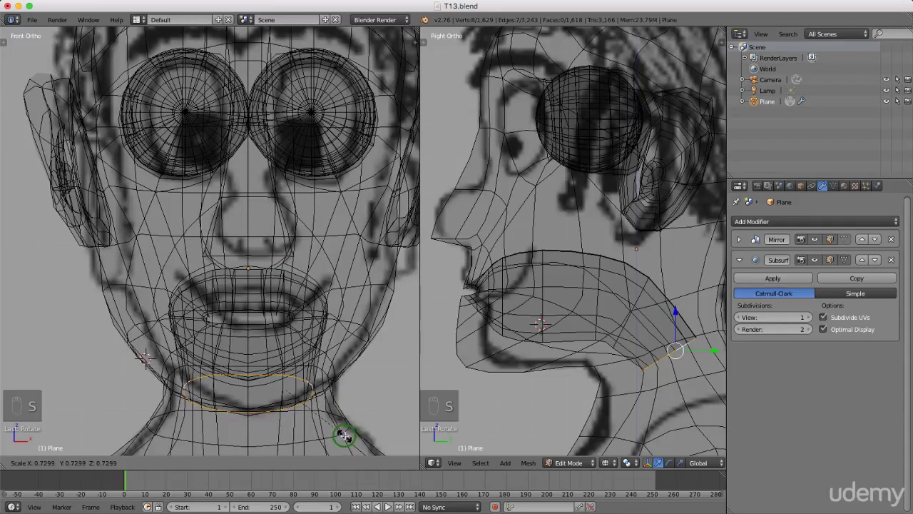
pyautogui.press('x')
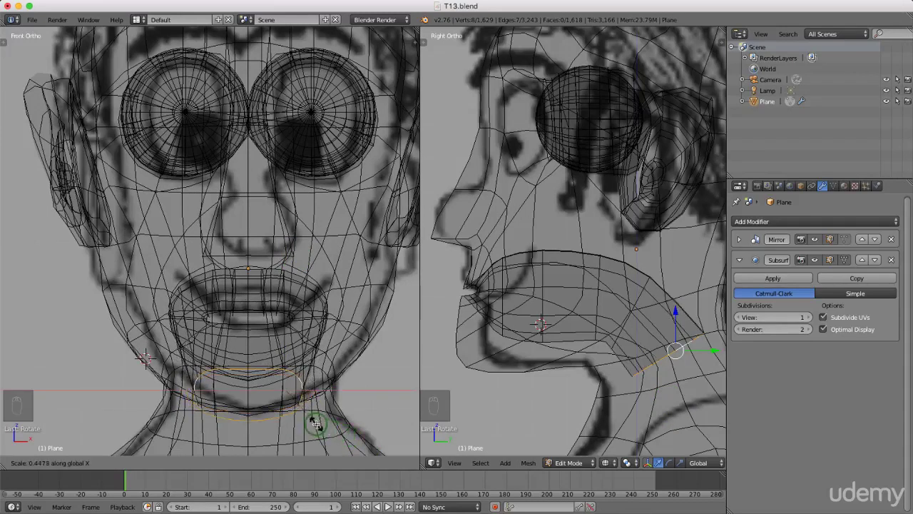
pyautogui.click(315, 423)
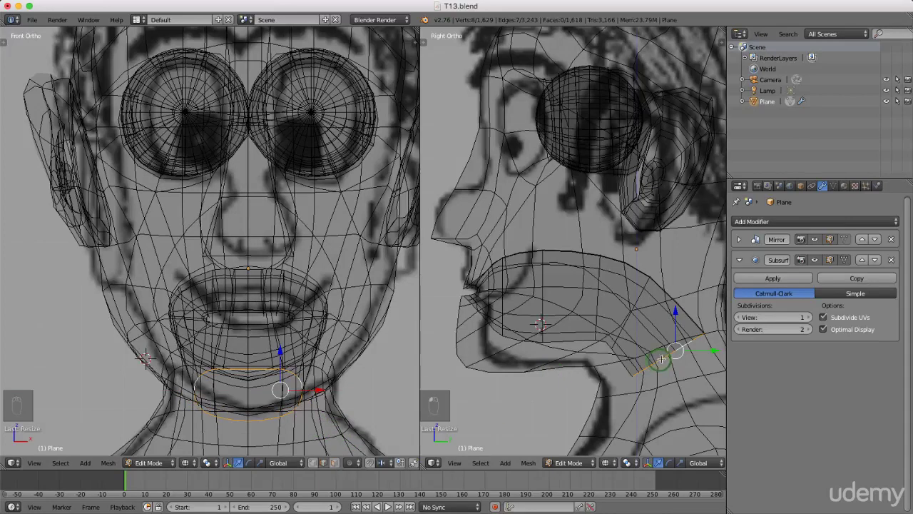
# Scale the lowest throat loop uniformly to about 0.86 and rotate it in the side view until it lies level.
pyautogui.press('s')
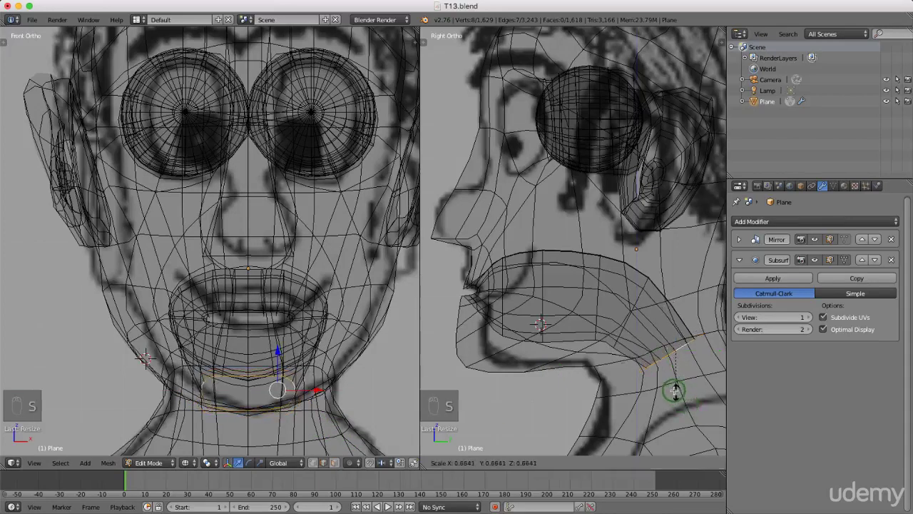
pyautogui.click(675, 390)
pyautogui.press('r')
pyautogui.click(662, 401)
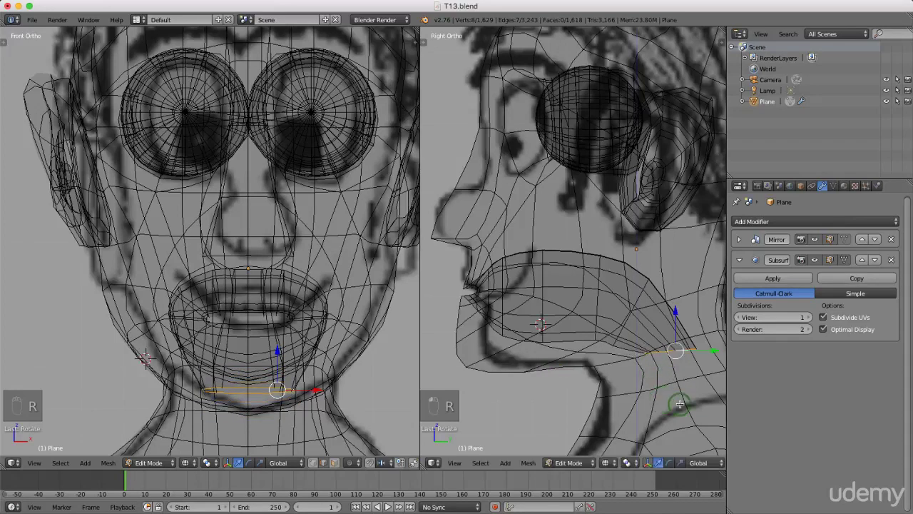
# Extrude the level loop straight down into the neck and scale the throat's end loop to about 0.47.
pyautogui.press('e')
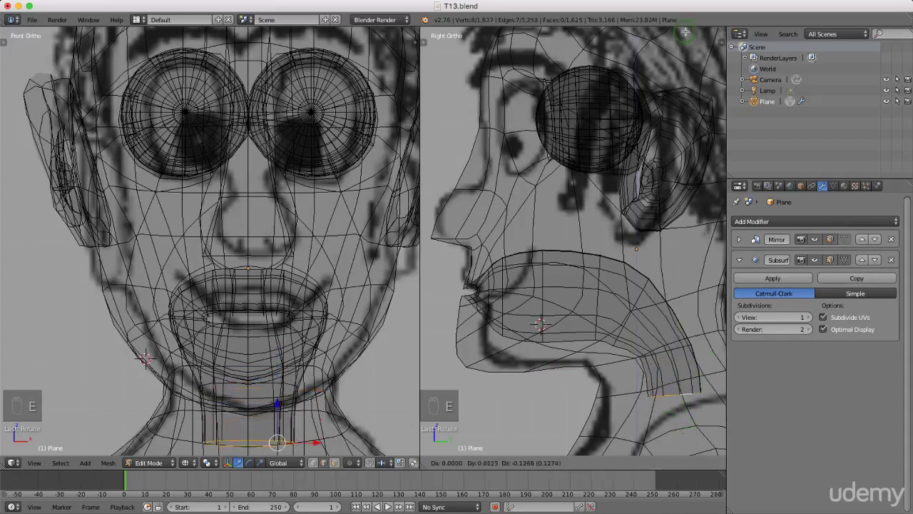
pyautogui.click(685, 34)
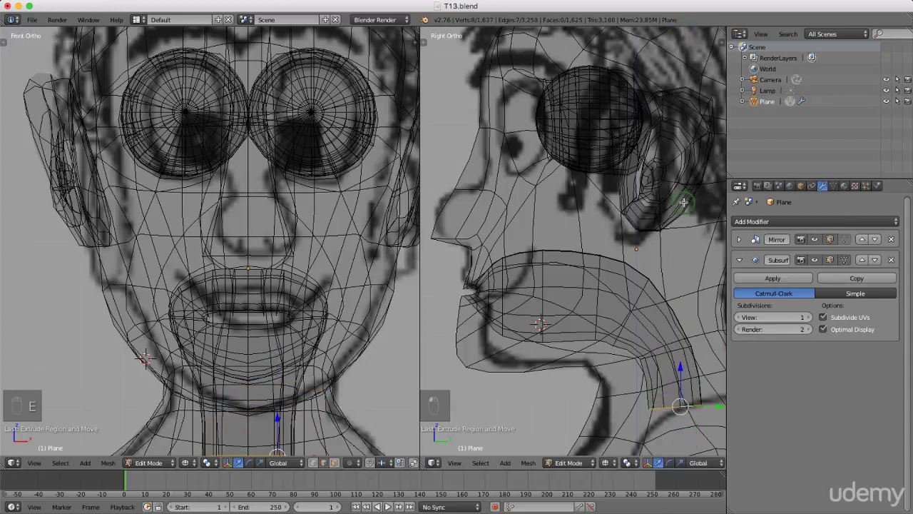
pyautogui.press('s')
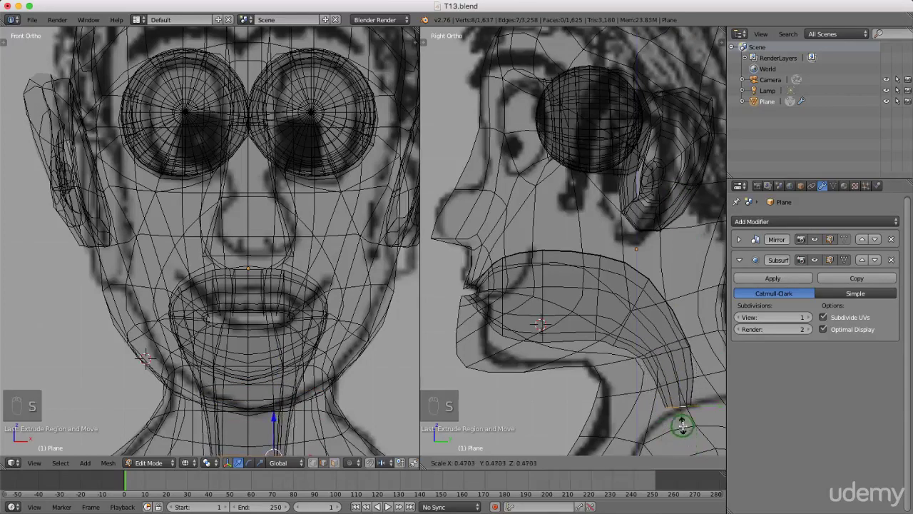
pyautogui.click(683, 426)
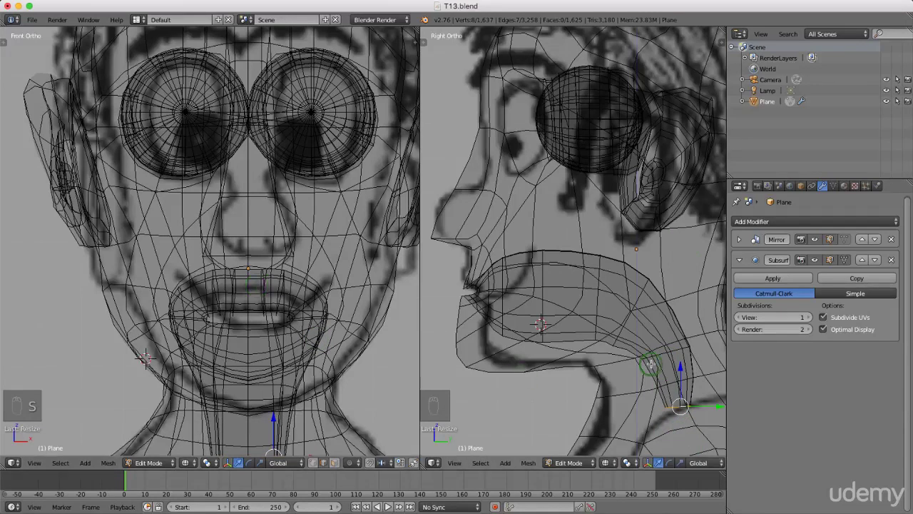
# Isolate the mouth cavity by growing the selection from the throat end up to the lips, inverting it and hiding the rest of the head.
pyautogui.press('ctrl+KP_Add')
pyautogui.press('ctrl+KP_Add')
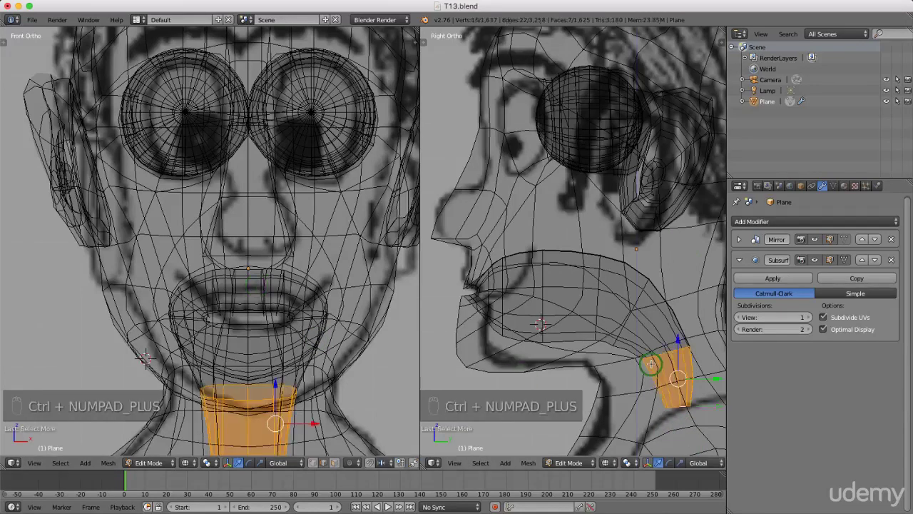
pyautogui.press('ctrl+KP_Add')
pyautogui.press('ctrl+KP_Add')
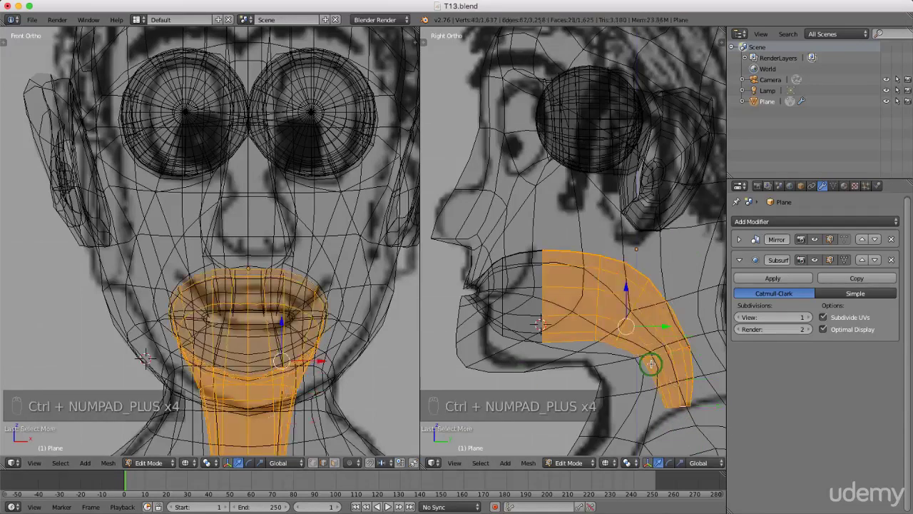
pyautogui.press('ctrl+KP_Add')
pyautogui.press('ctrl+KP_Add')
pyautogui.press('ctrl+KP_Add')
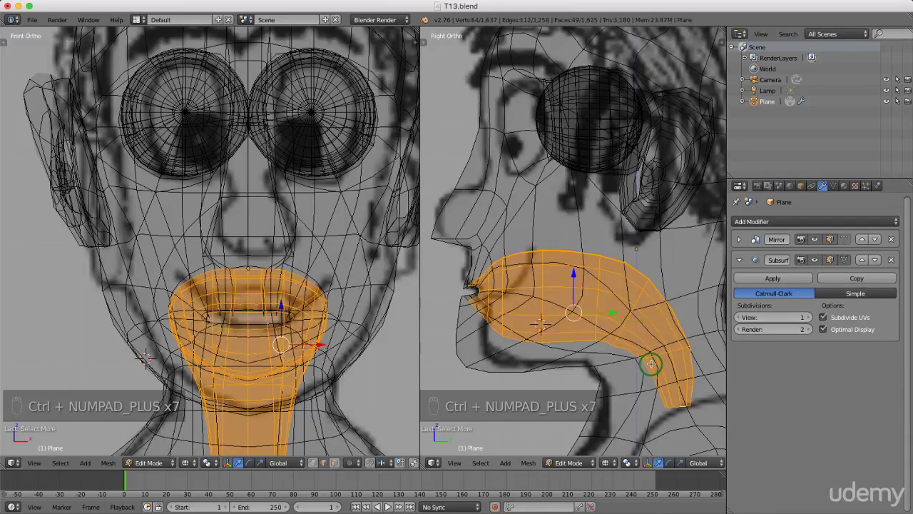
pyautogui.press('ctrl+KP_Add')
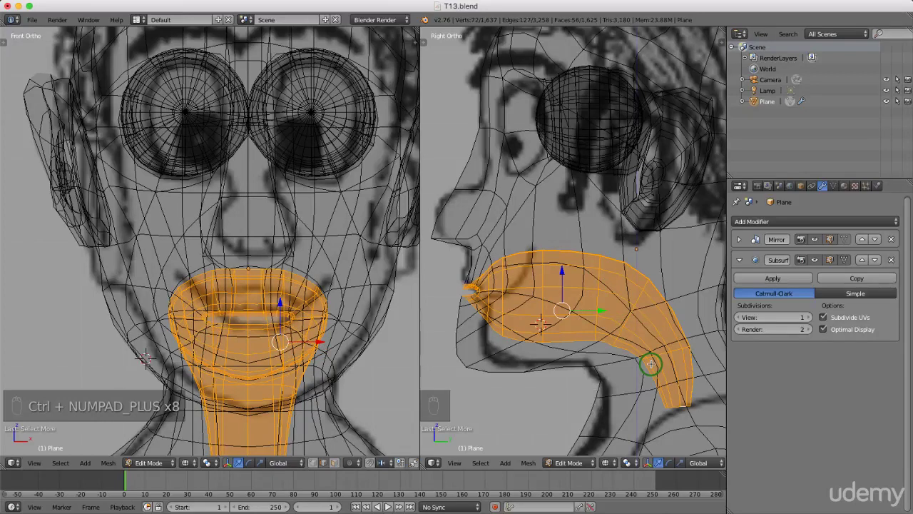
pyautogui.hotkey('ctrl', 'i')
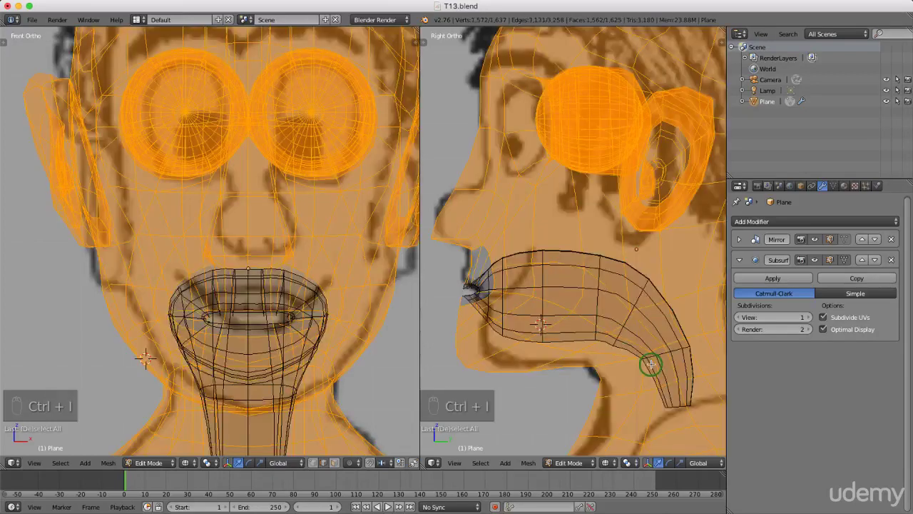
pyautogui.press('h')
# Switch the side viewport to Solid shading and examine the isolated mouth cavity from the front.
pyautogui.moveTo(526, 302); pyautogui.dragTo(582, 315, button='middle')
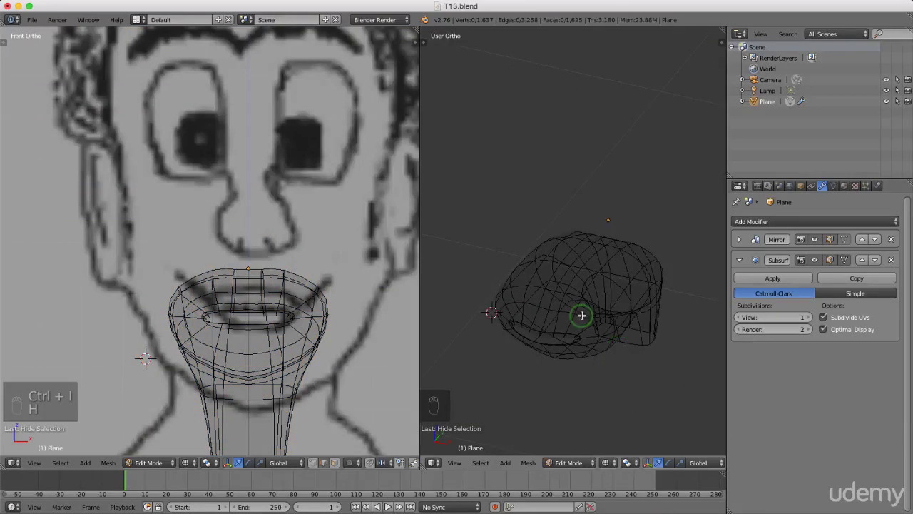
pyautogui.press('z')
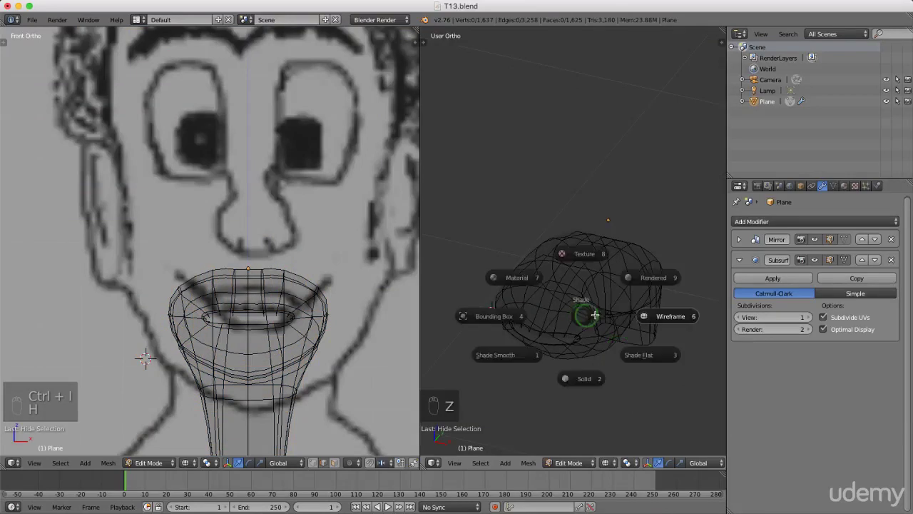
pyautogui.click(589, 376)
pyautogui.moveTo(545, 333); pyautogui.dragTo(530, 383, button='middle')
pyautogui.scroll(5, 538, 319)
pyautogui.moveTo(559, 322); pyautogui.dragTo(557, 308, button='middle')
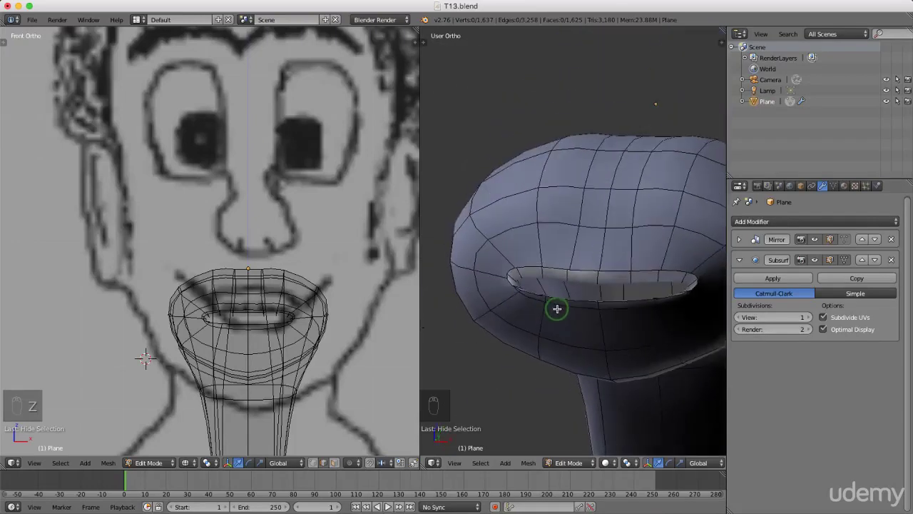
# Reveal the hidden head geometry and deselect everything.
pyautogui.hotkey('alt', 'h')
pyautogui.moveTo(581, 271); pyautogui.dragTo(727, 275, button='middle')
pyautogui.press('a')
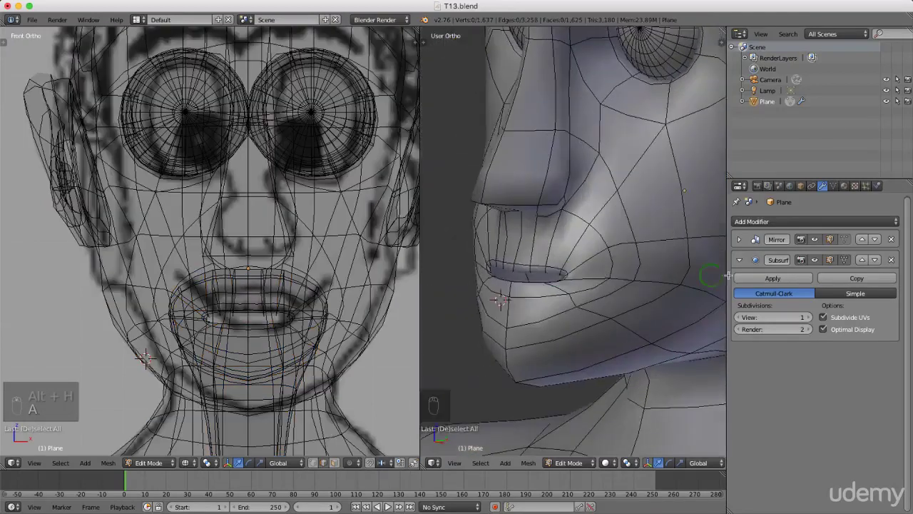
# Set the Subdivision Surface modifier's View level to 2 and switch the front viewport to Solid shading.
pyautogui.click(807, 319)
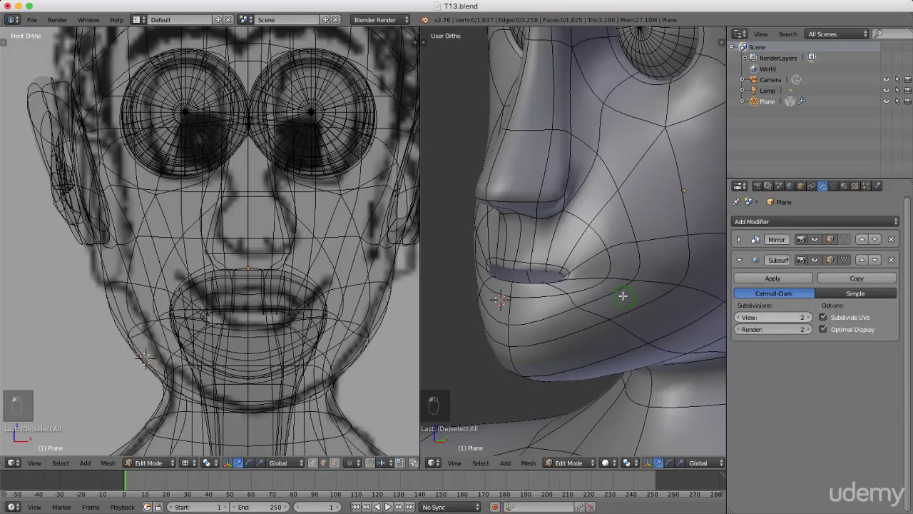
pyautogui.moveTo(497, 275); pyautogui.dragTo(519, 285, button='middle')
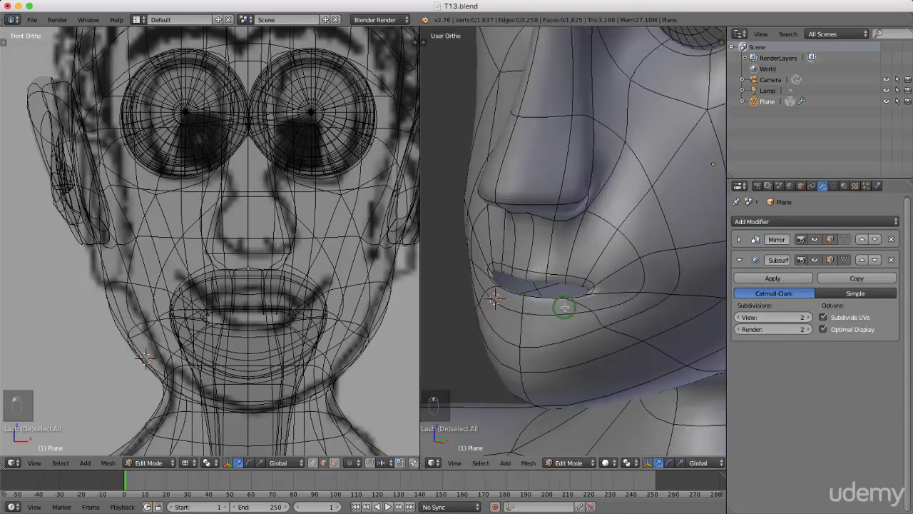
pyautogui.moveTo(565, 306); pyautogui.dragTo(567, 306, button='middle')
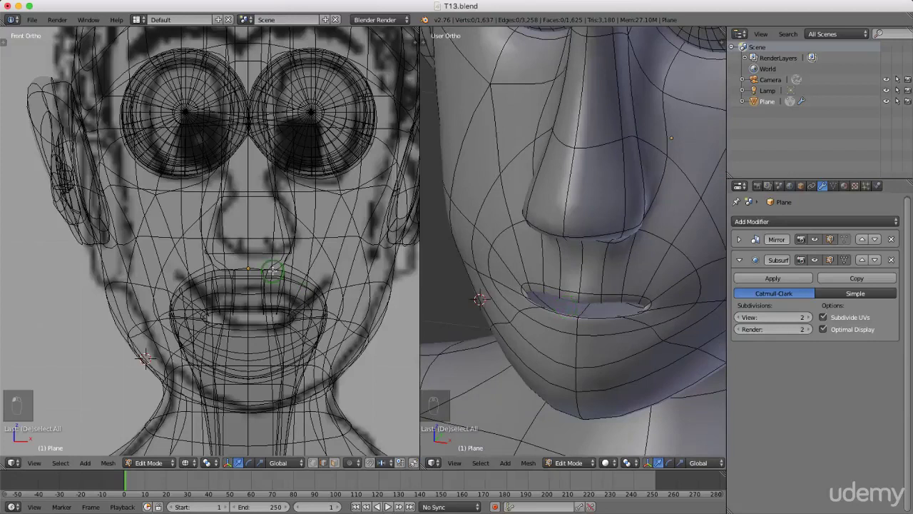
pyautogui.press('z')
pyautogui.click(275, 333)
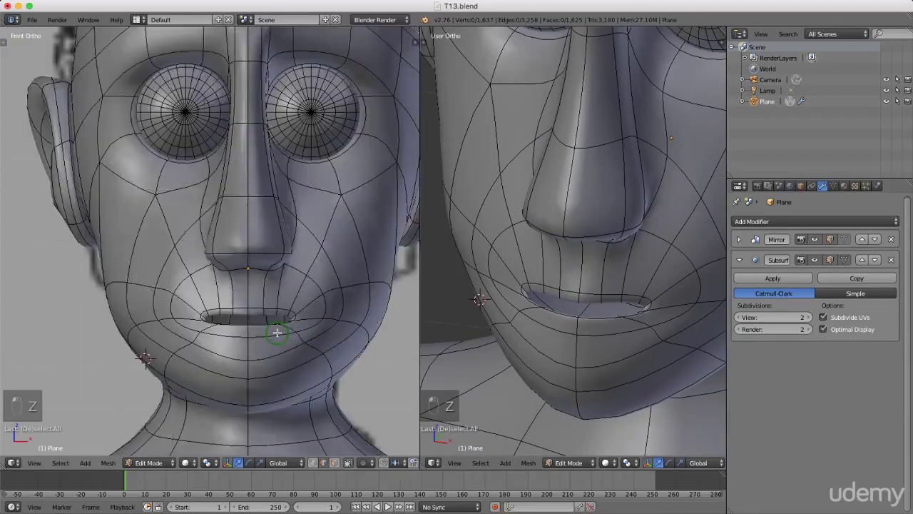
# Examine the smoothed lips and mouth opening up close from below, above and both sides.
pyautogui.scroll(-3, 312, 333)
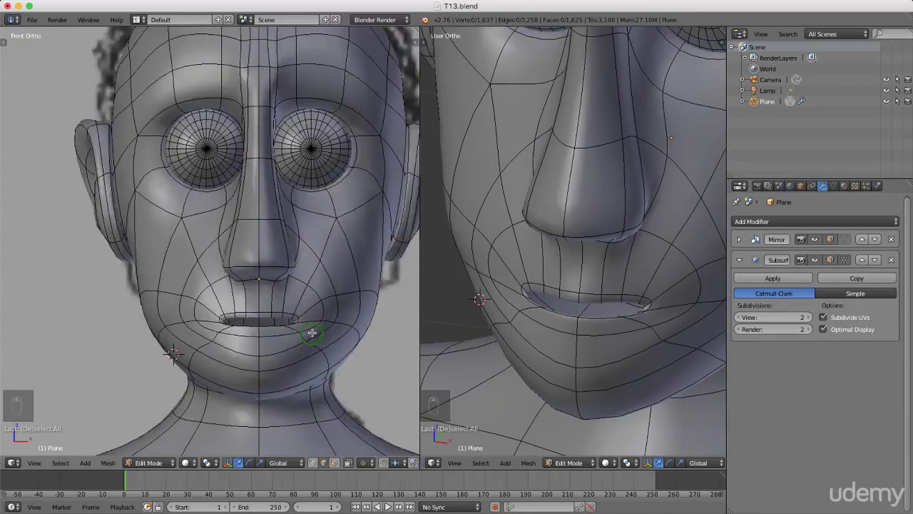
pyautogui.moveTo(571, 327); pyautogui.dragTo(568, 291, button='middle')
pyautogui.scroll(5, 568, 291)
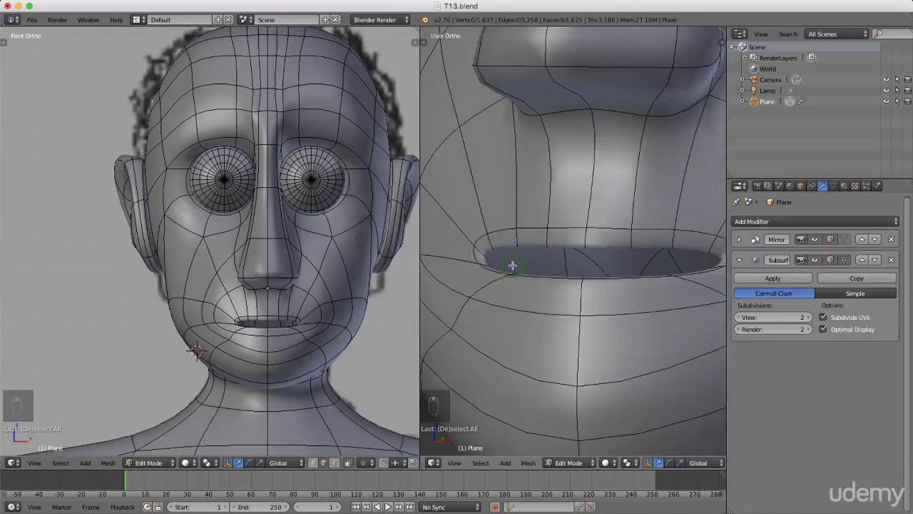
pyautogui.scroll(1, 519, 272)
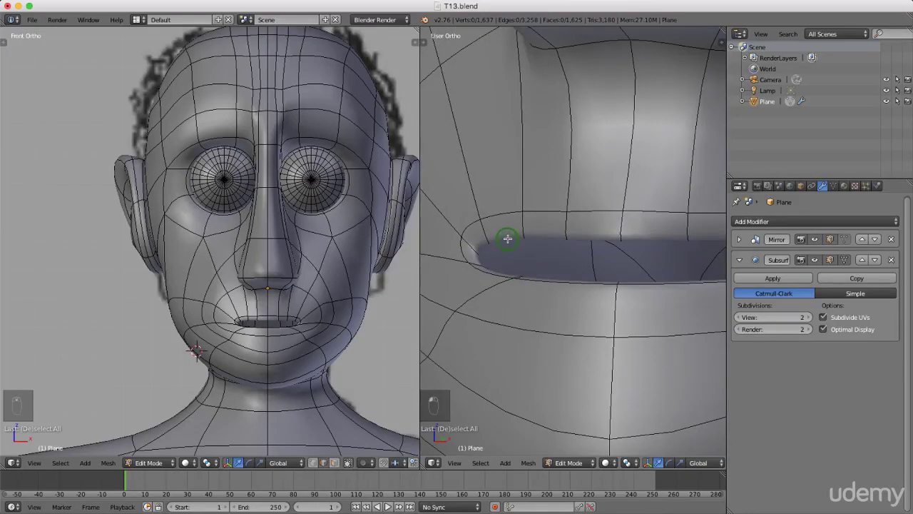
pyautogui.press('KP_8')
pyautogui.press('KP_8')
pyautogui.press('KP_4')
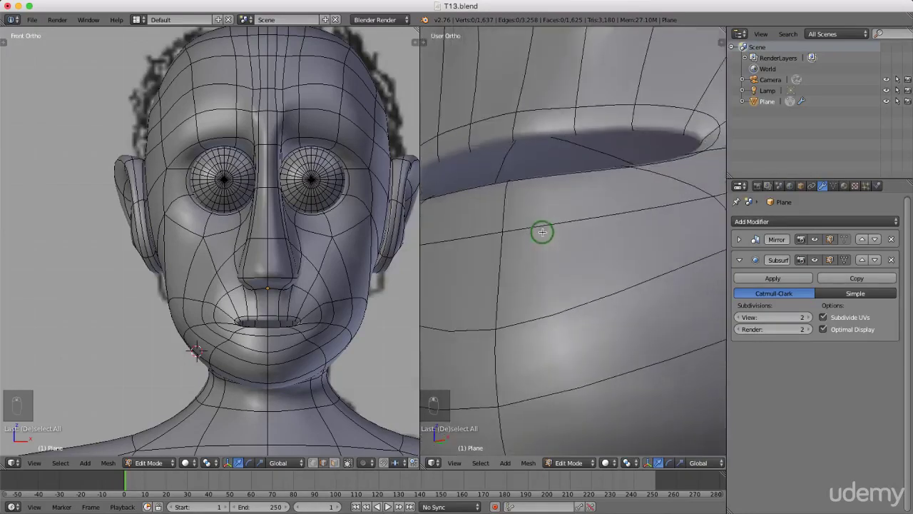
pyautogui.press('KP_2')
pyautogui.press('KP_2')
pyautogui.press('KP_2')
pyautogui.press('KP_2')
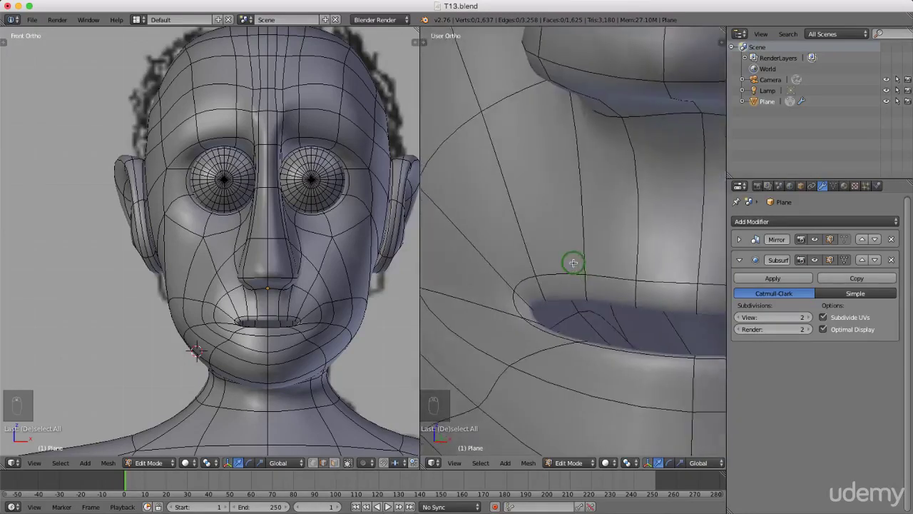
# Select the edge loop around the rim of the lips and move it slightly forward along the Y axis.
pyautogui.keyDown('alt'); pyautogui.rightClick(564, 263); pyautogui.keyUp('alt')
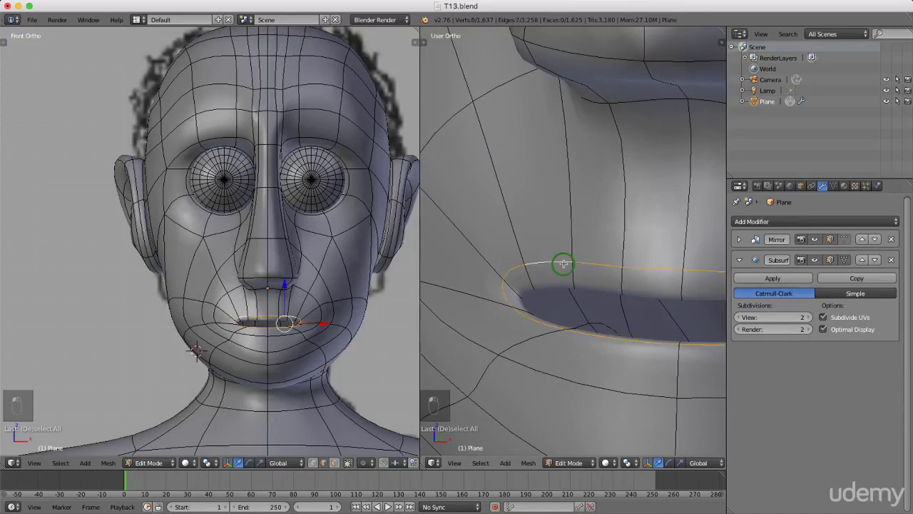
pyautogui.press('KP_2')
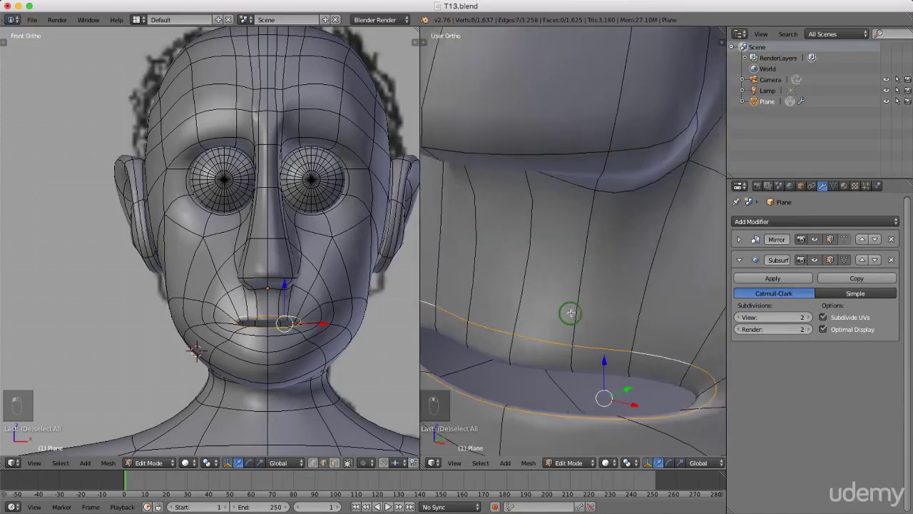
pyautogui.keyDown('shift'); pyautogui.moveTo(577, 306); pyautogui.dragTo(599, 274, button='middle'); pyautogui.keyUp('shift')
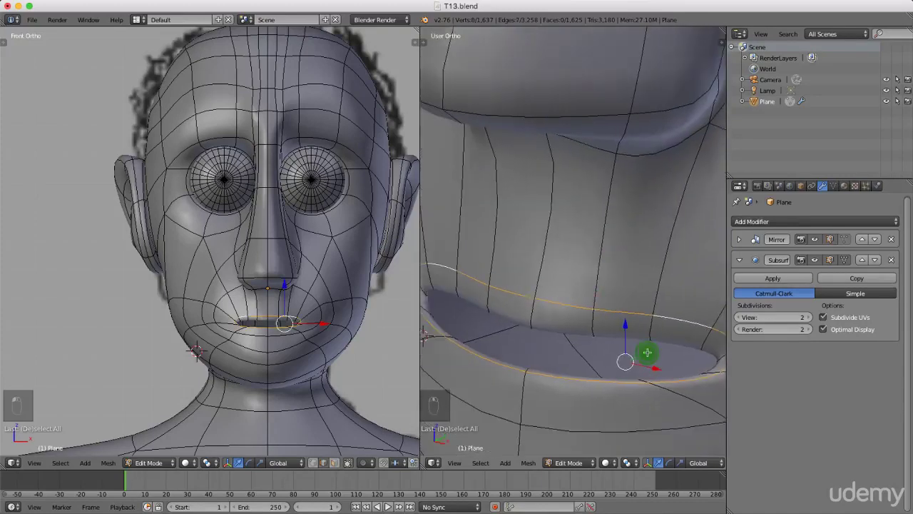
pyautogui.moveTo(647, 352); pyautogui.dragTo(531, 349)
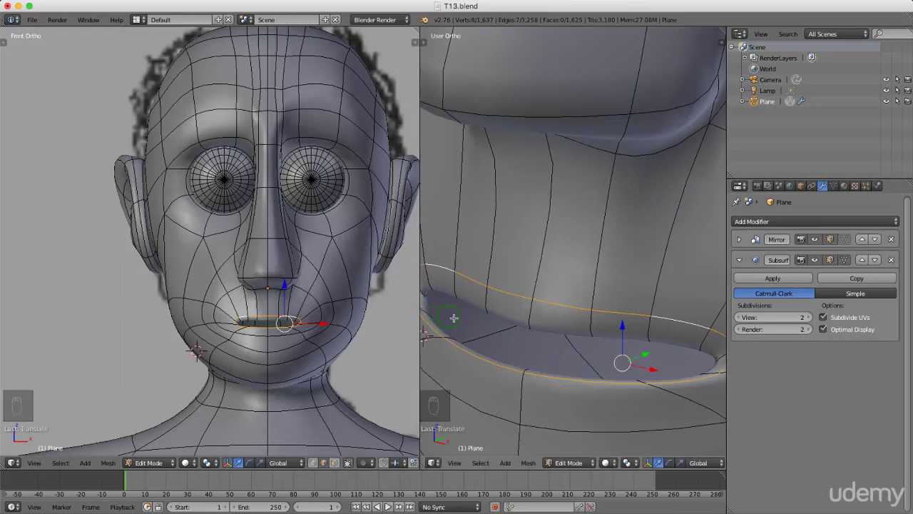
# Select the edge loop just inside the lips through Wireframe shading, return to Solid shading and scale the loop down slightly.
pyautogui.press('z')
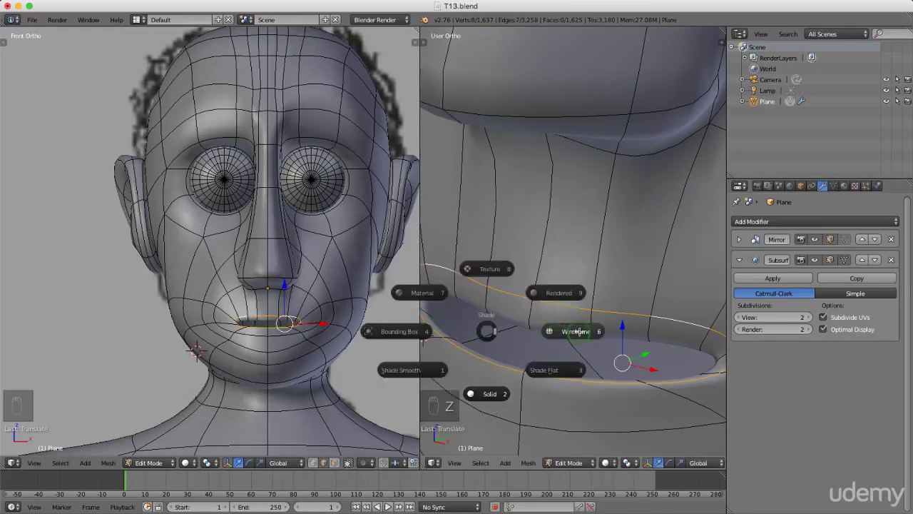
pyautogui.click(577, 331)
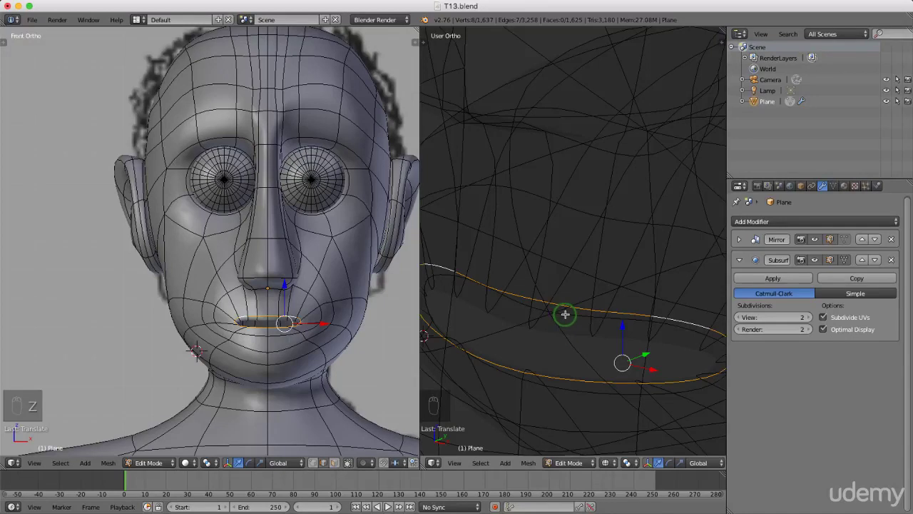
pyautogui.click(565, 313)
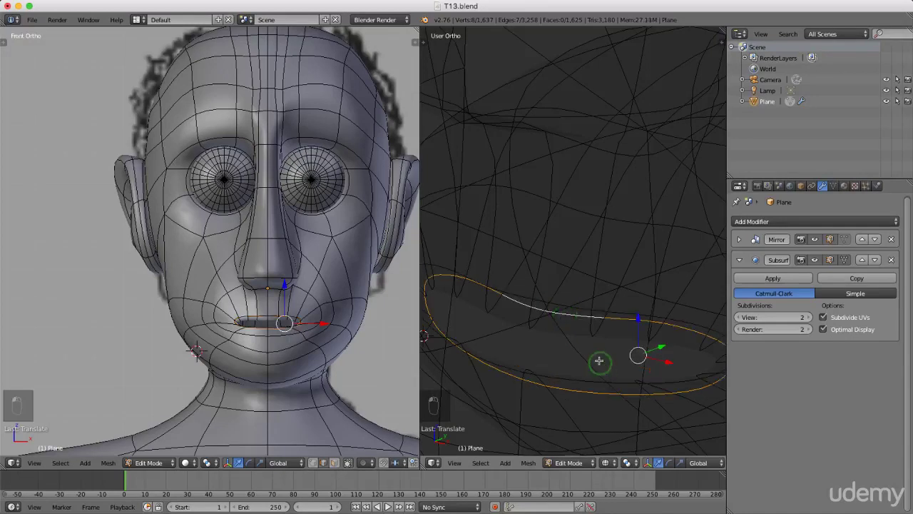
pyautogui.press('z')
pyautogui.click(590, 413)
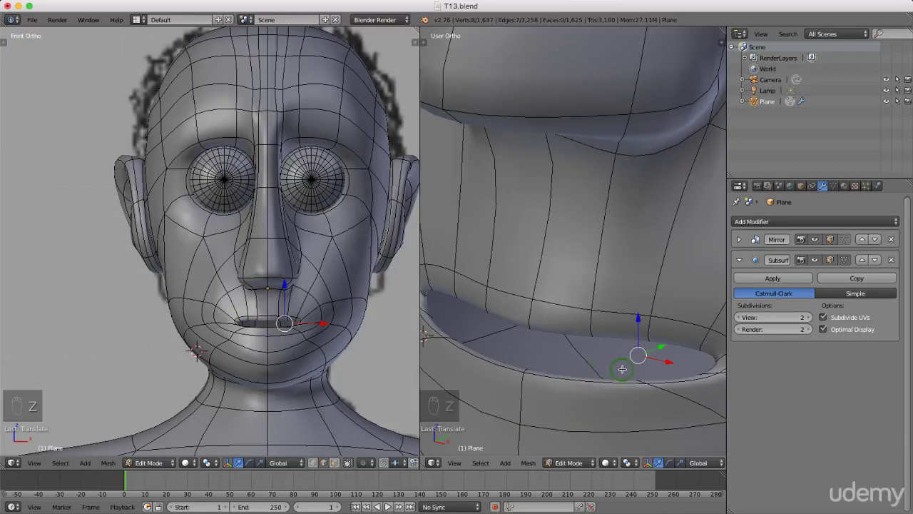
pyautogui.press('s')
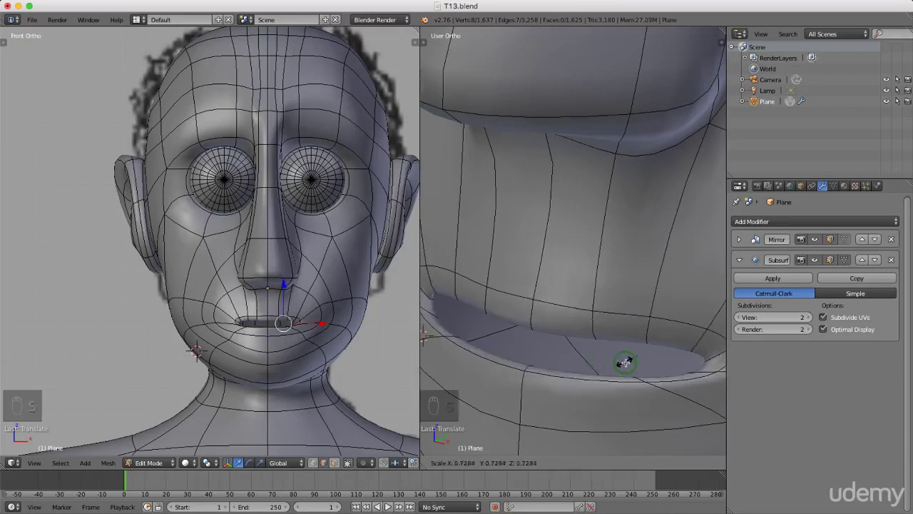
pyautogui.click(625, 363)
# Save the head model over the existing T13.blend file.
pyautogui.scroll(-5, 599, 325)
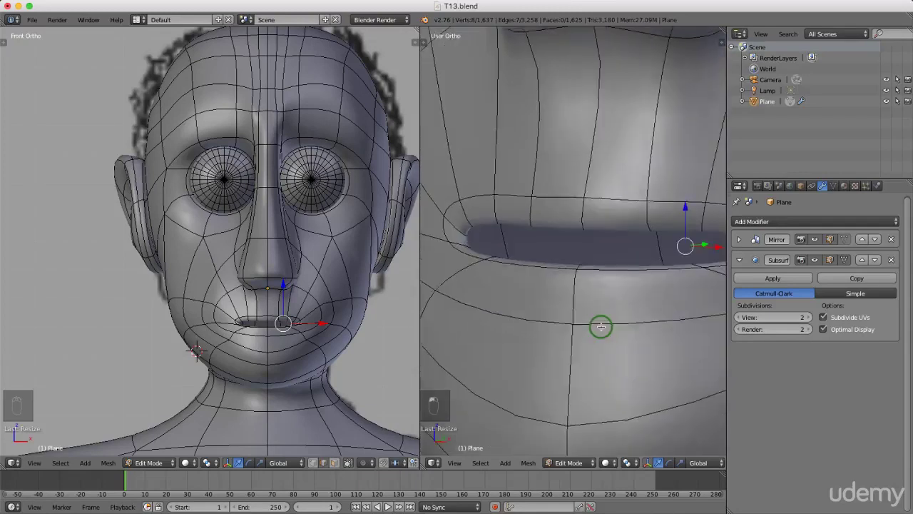
pyautogui.scroll(2, 599, 326)
pyautogui.scroll(-6, 601, 332)
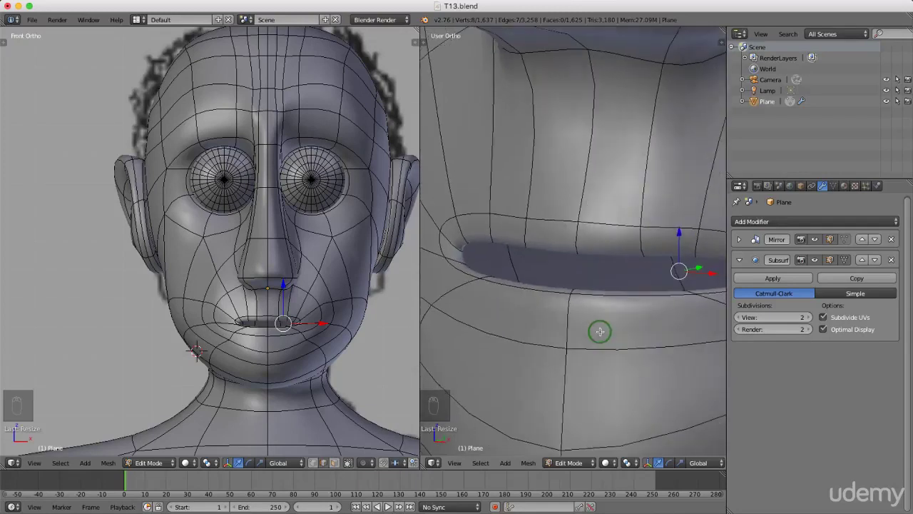
pyautogui.scroll(-2, 599, 330)
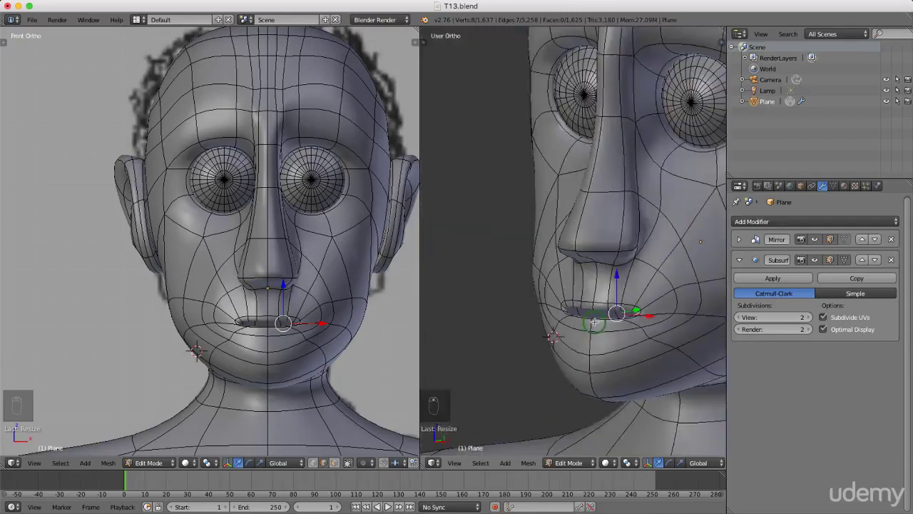
pyautogui.keyDown('shift'); pyautogui.moveTo(591, 333); pyautogui.dragTo(580, 349, button='middle'); pyautogui.keyUp('shift')
pyautogui.scroll(-3, 579, 349)
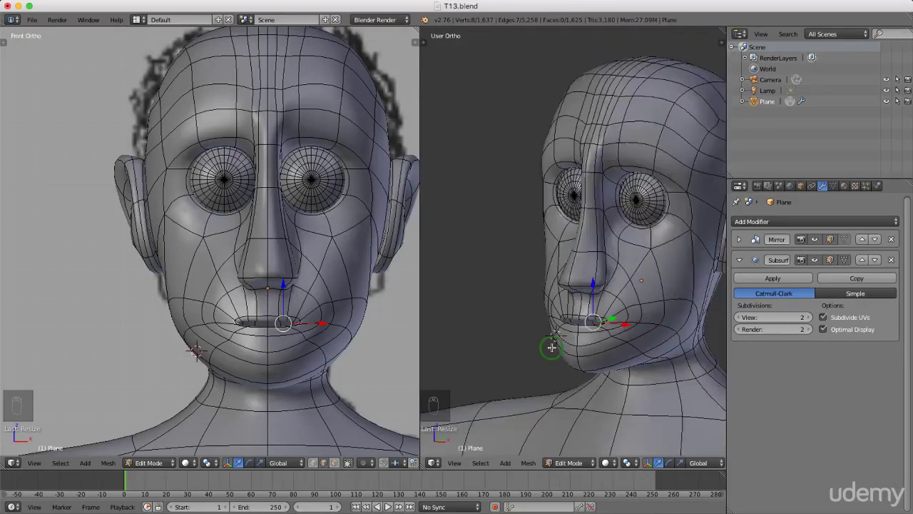
pyautogui.hotkey('ctrl', 's')
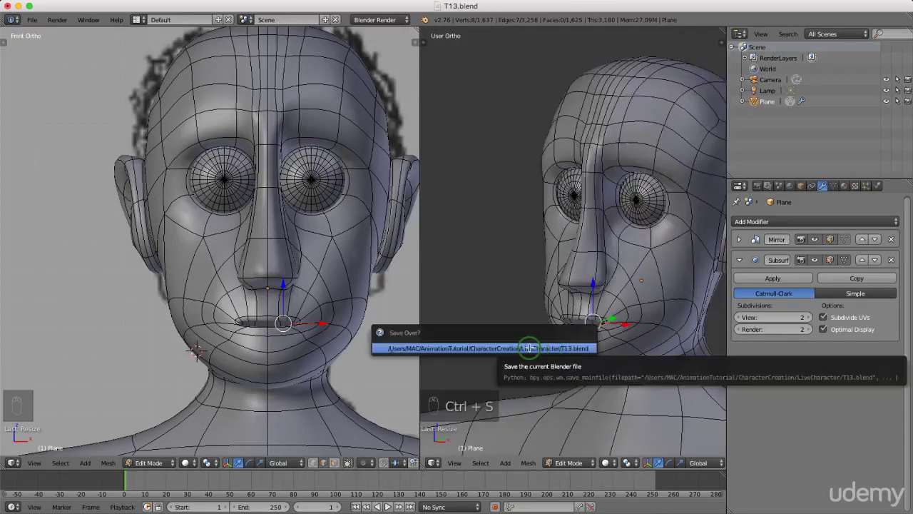
pyautogui.click(530, 348)
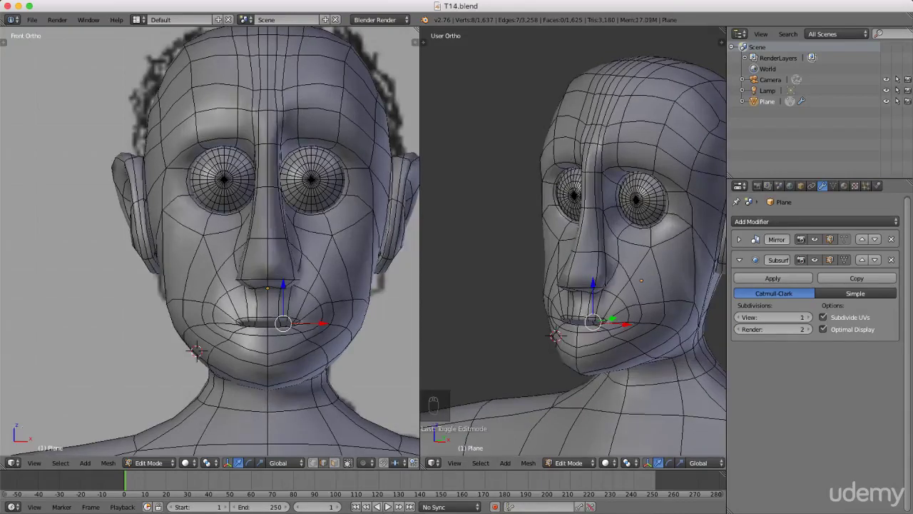
# Set the side viewport to the right orthographic view and show both viewports in wireframe.
pyautogui.click(531, 401)
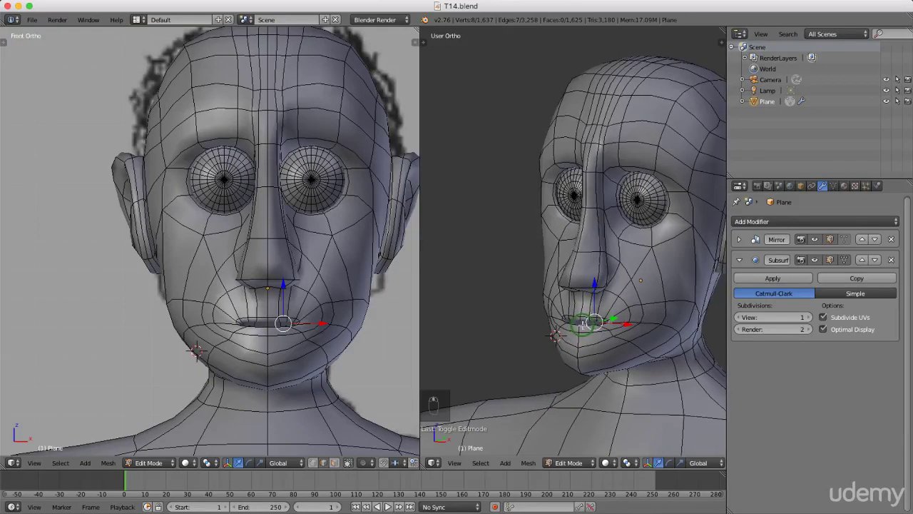
pyautogui.press('KP_3')
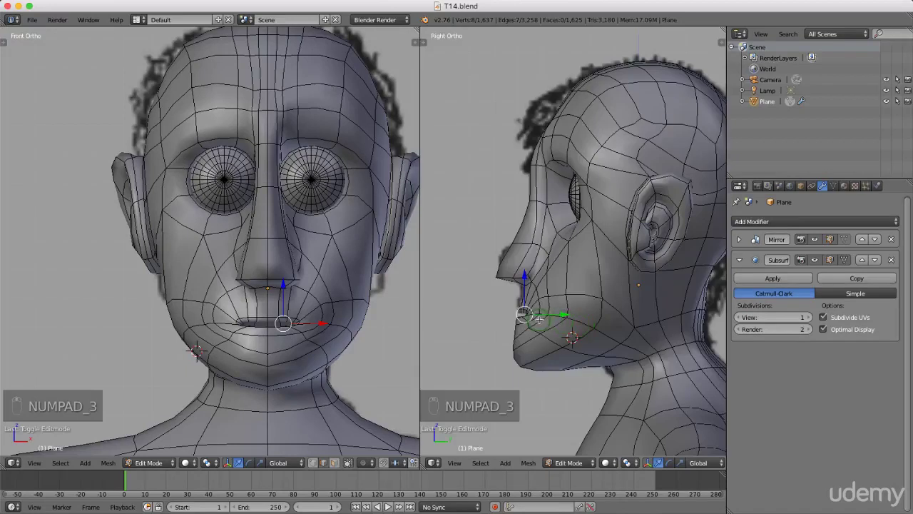
pyautogui.press('z')
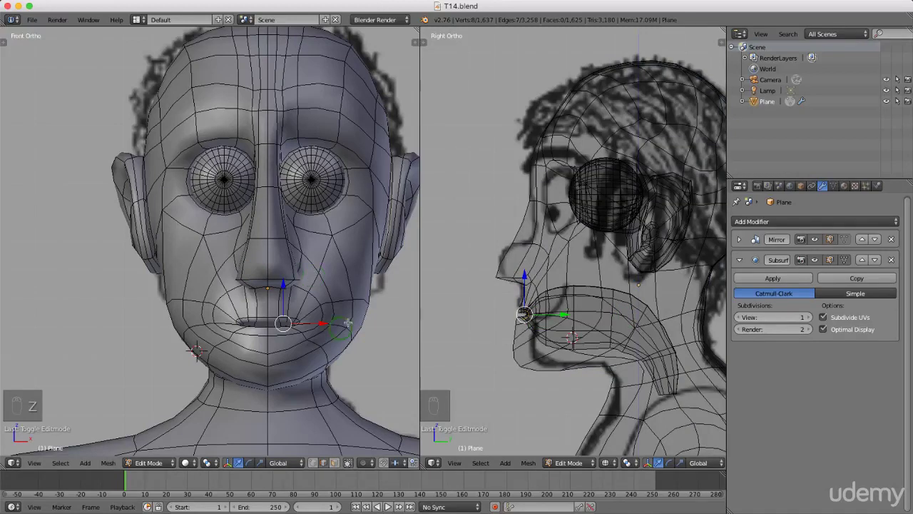
pyautogui.press('z')
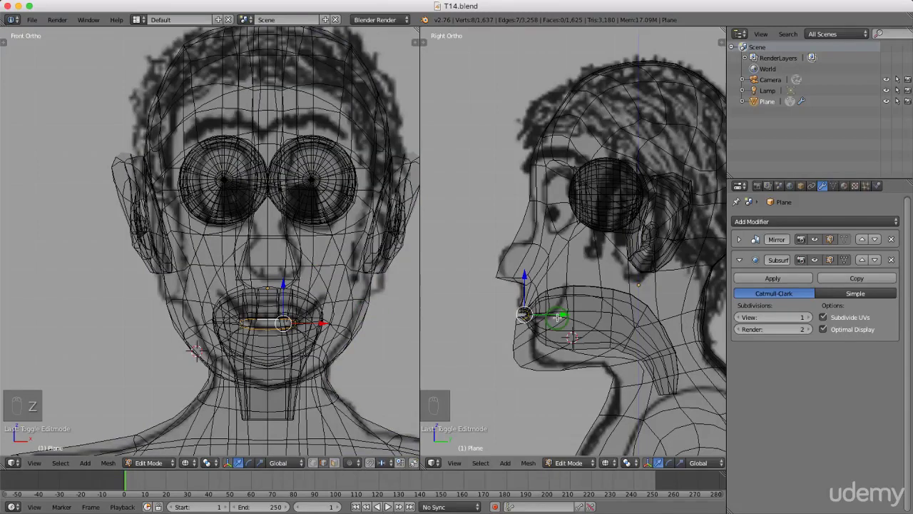
# Try to select linked geometry of the head in Face select mode, and clear the selection.
pyautogui.hotkey('ctrl', 'Tab')
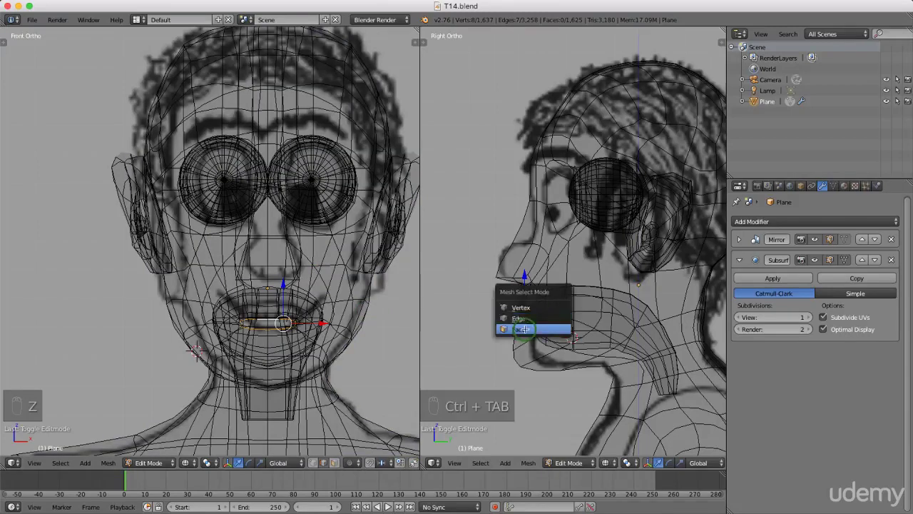
pyautogui.click(523, 329)
pyautogui.moveTo(559, 334); pyautogui.dragTo(610, 342, button='middle')
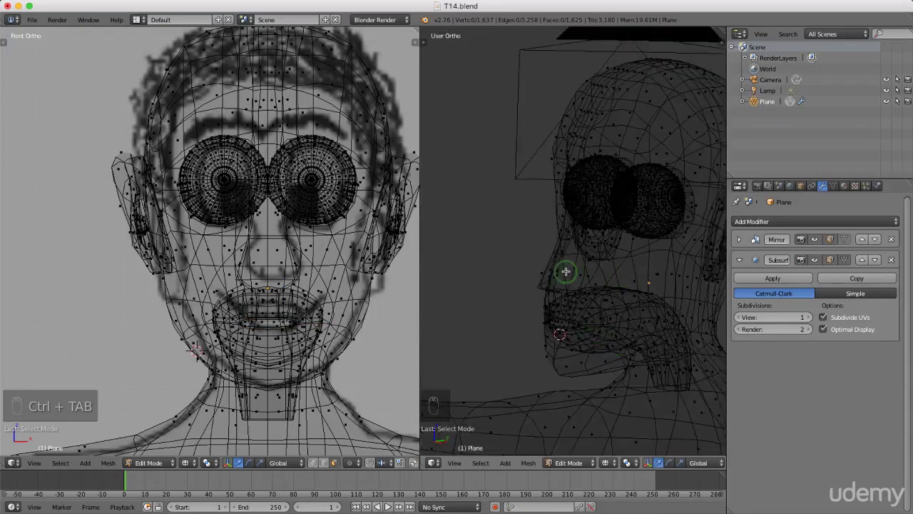
pyautogui.press('l')
pyautogui.press('a')
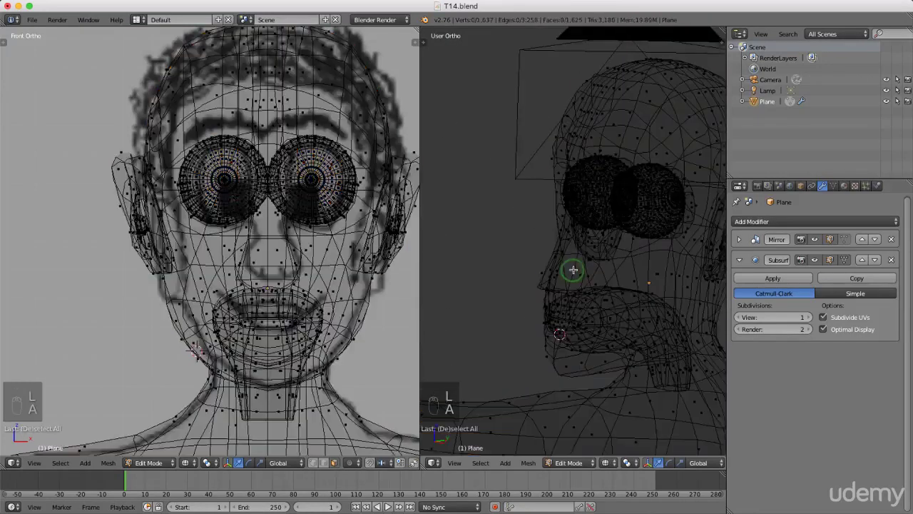
# Switch to Edge select mode and select the open edge loop at the lower end of the throat.
pyautogui.scroll(4, 608, 336)
pyautogui.moveTo(617, 354); pyautogui.dragTo(590, 301, button='middle')
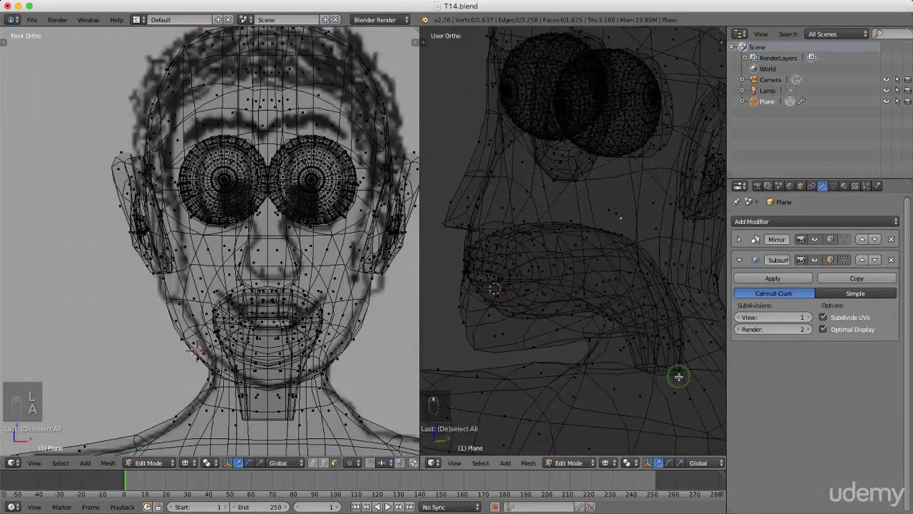
pyautogui.scroll(5, 661, 376)
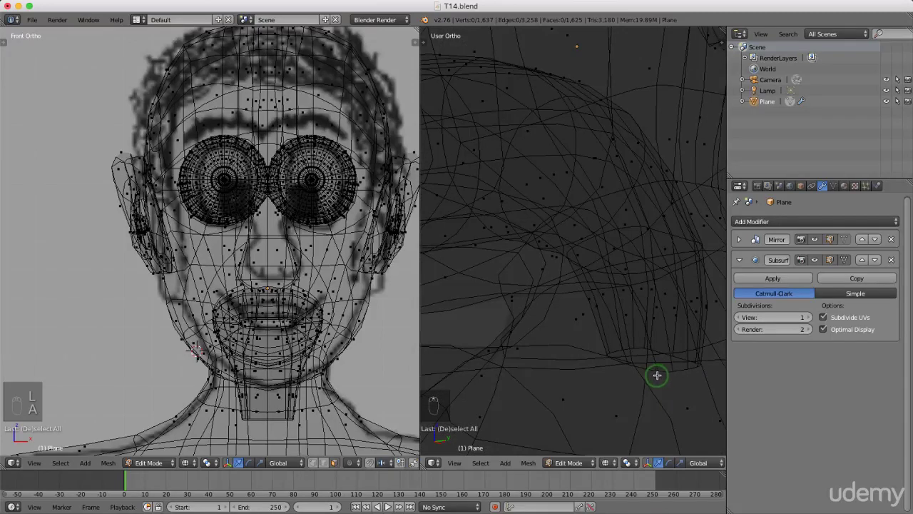
pyautogui.hotkey('ctrl', 'Tab')
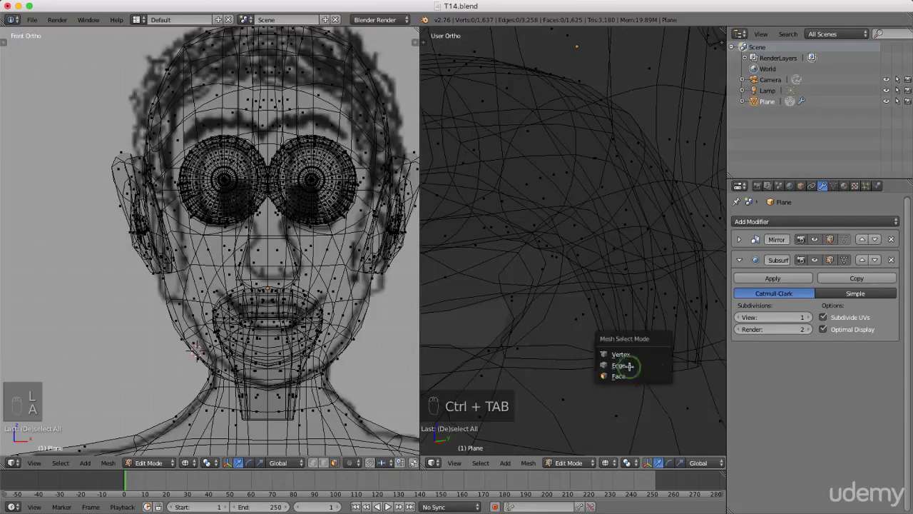
pyautogui.click(637, 366)
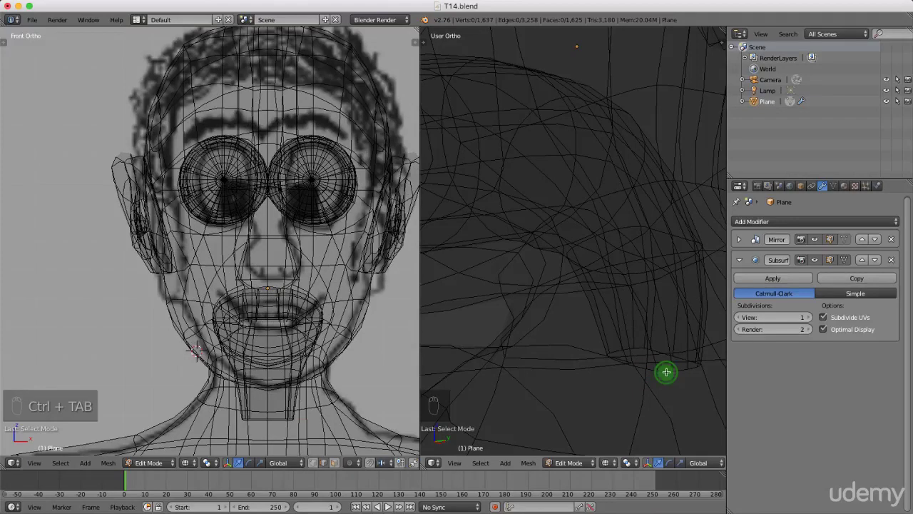
pyautogui.keyDown('alt'); pyautogui.rightClick(666, 371); pyautogui.keyUp('alt')
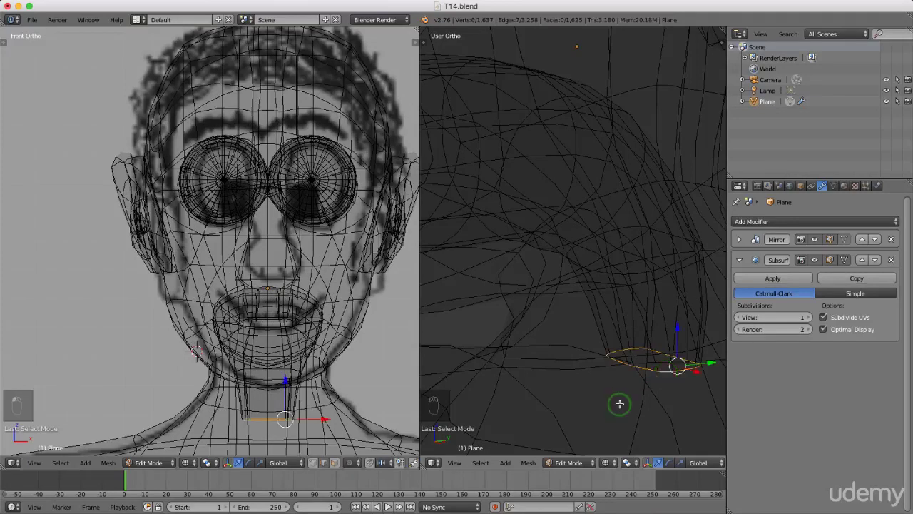
# Grow the selection nine times from the throat end until it covers the whole mouth cavity up to the lips.
pyautogui.scroll(-3, 642, 377)
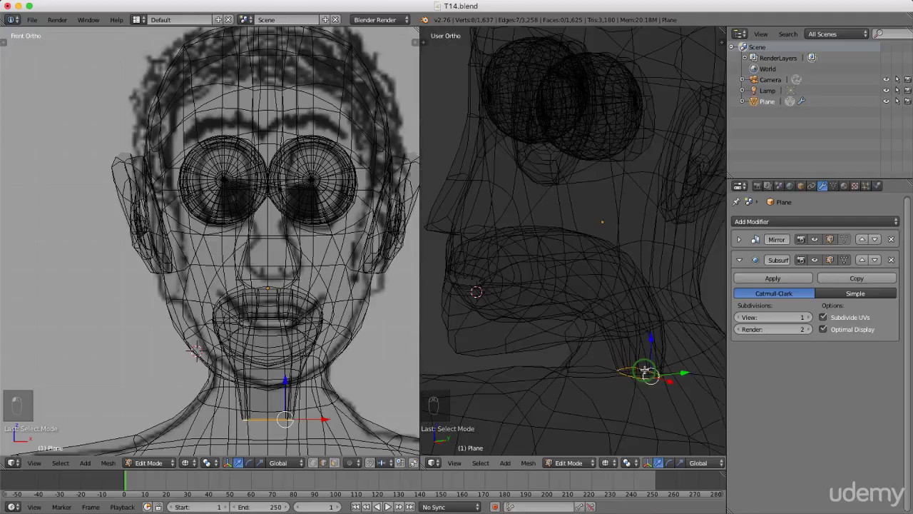
pyautogui.press('ctrl+KP_Add')
pyautogui.press('ctrl+KP_Add')
pyautogui.press('ctrl+KP_Add')
pyautogui.press('ctrl+KP_Add')
pyautogui.press('ctrl+KP_Add')
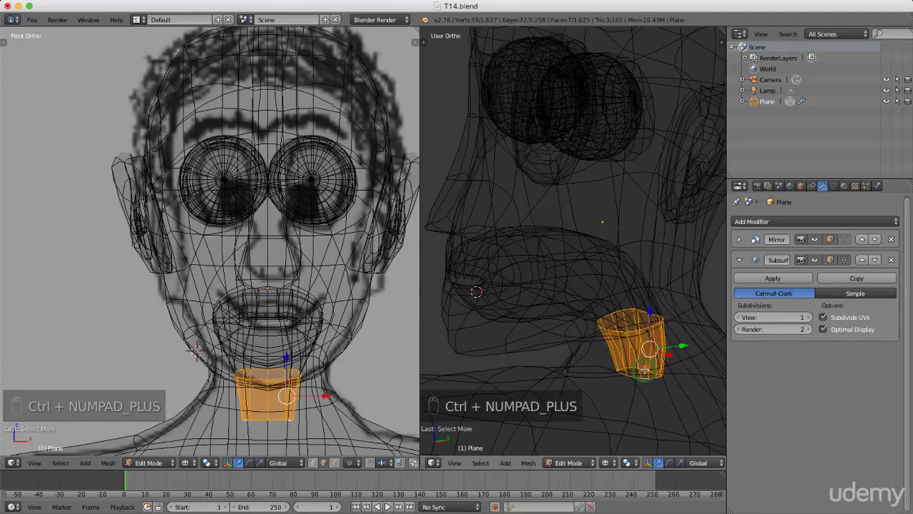
pyautogui.press('ctrl+KP_Add')
pyautogui.press('ctrl+KP_Add')
pyautogui.press('ctrl+KP_Add')
pyautogui.press('ctrl+KP_Add')
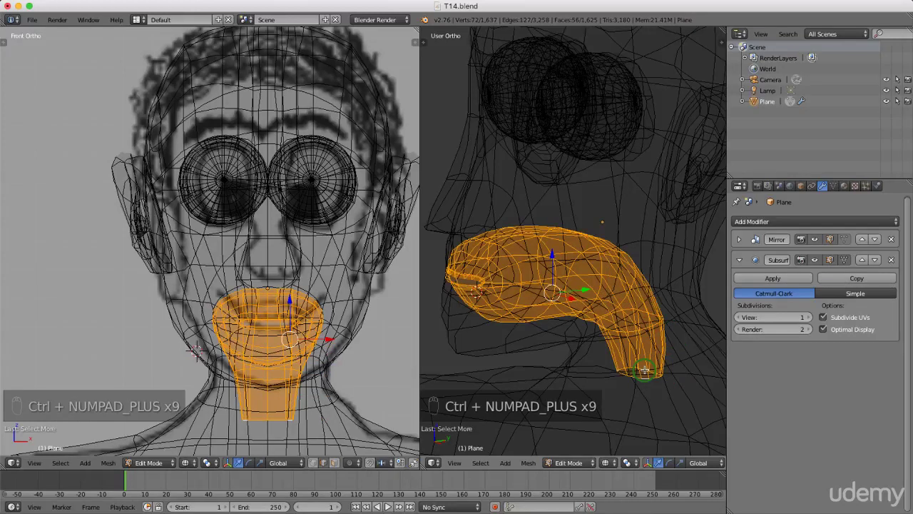
# Invert the selection and hide the rest of the head, leaving just the mouth cavity visible.
pyautogui.hotkey('ctrl', 'i')
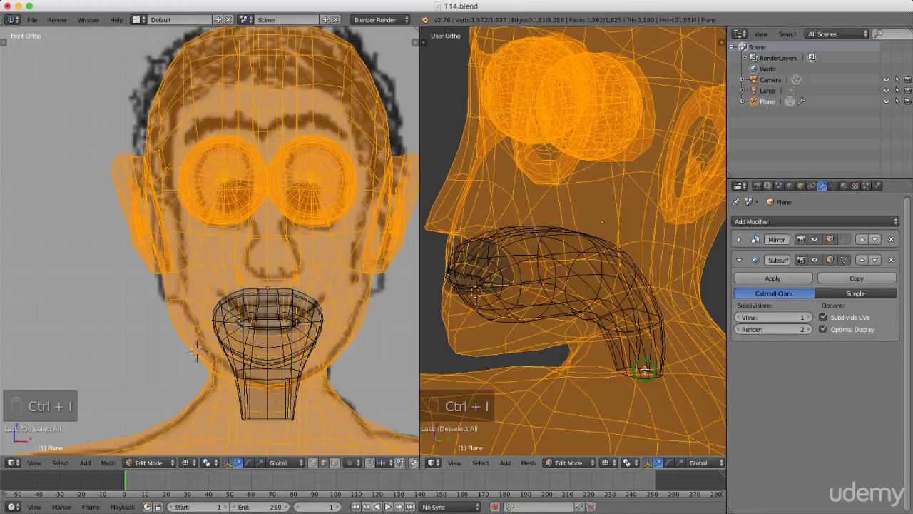
pyautogui.press('h')
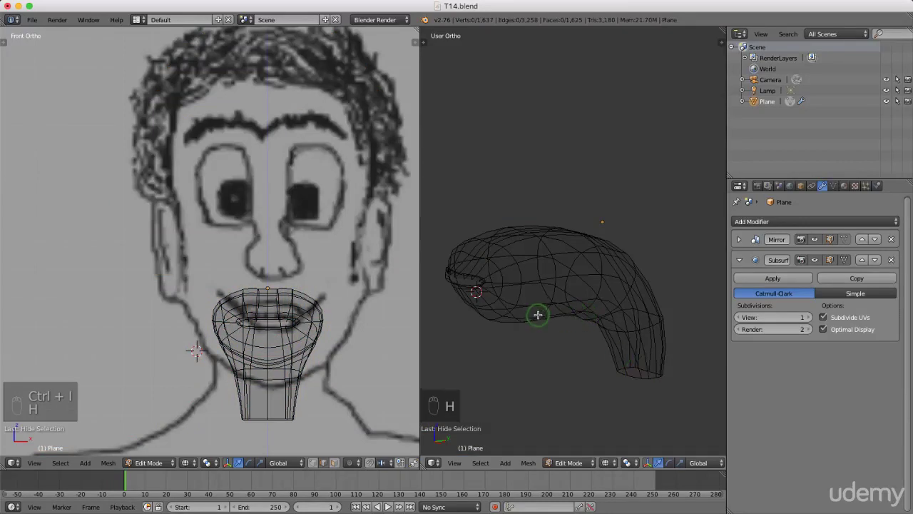
pyautogui.moveTo(542, 314); pyautogui.dragTo(561, 329, button='middle')
pyautogui.scroll(3, 555, 319)
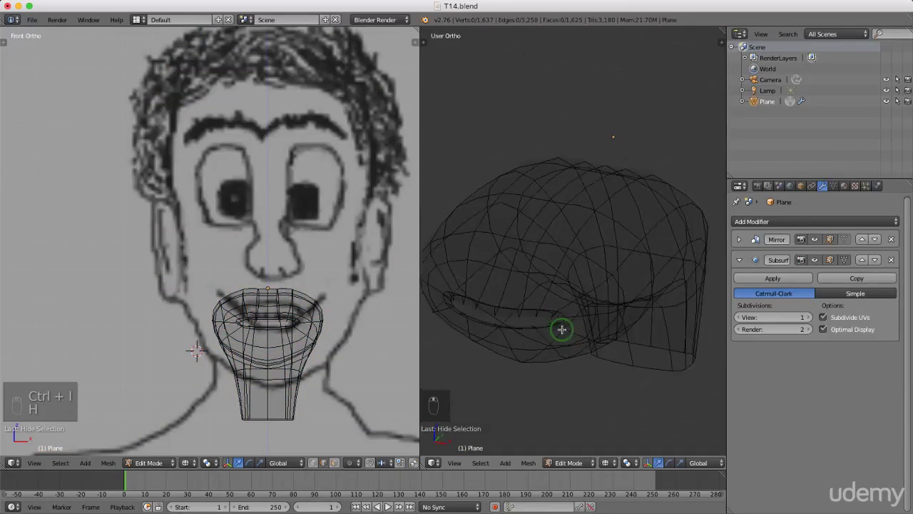
# In Face select mode, select two neighbouring faces beside the centre line on the rear floor of the mouth cavity, and show the right side view.
pyautogui.hotkey('ctrl', 'Tab')
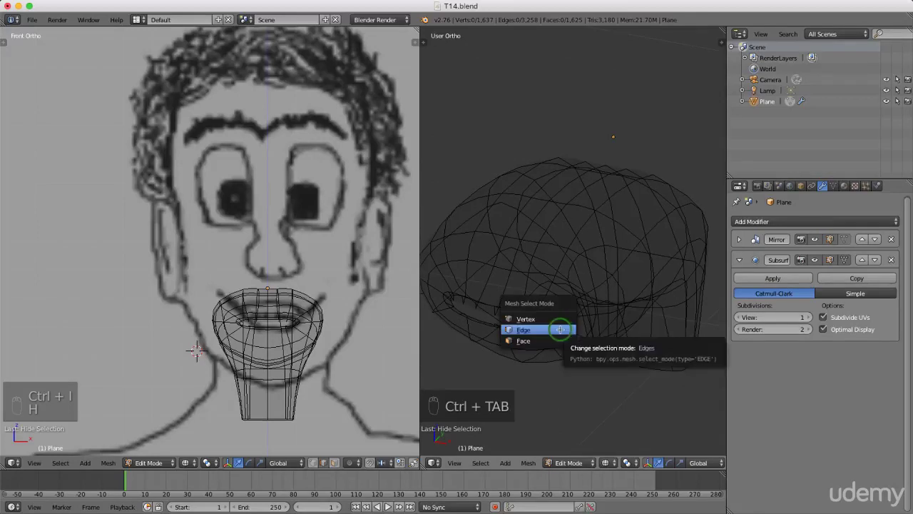
pyautogui.click(554, 340)
pyautogui.moveTo(604, 351); pyautogui.dragTo(571, 333, button='middle')
pyautogui.rightClick(541, 306)
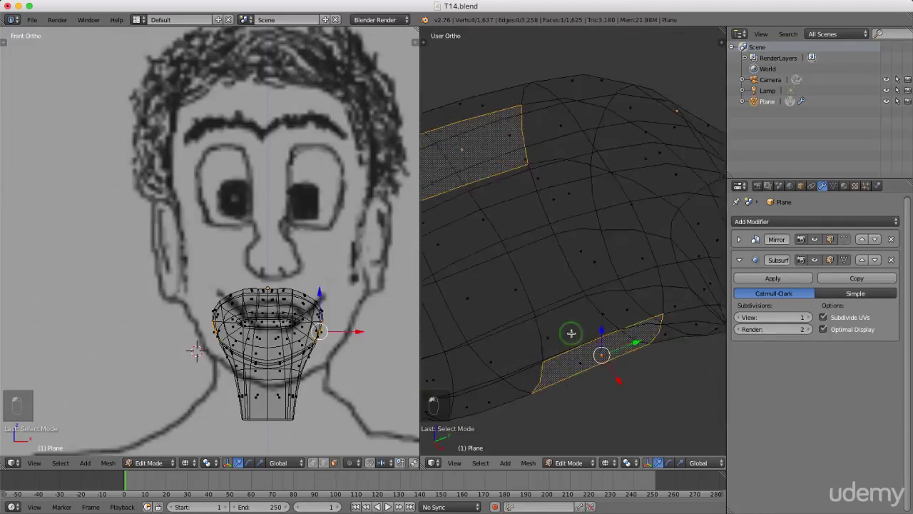
pyautogui.rightClick(542, 281)
pyautogui.moveTo(635, 346); pyautogui.dragTo(617, 333, button='middle')
pyautogui.keyDown('shift'); pyautogui.rightClick(616, 332); pyautogui.keyUp('shift')
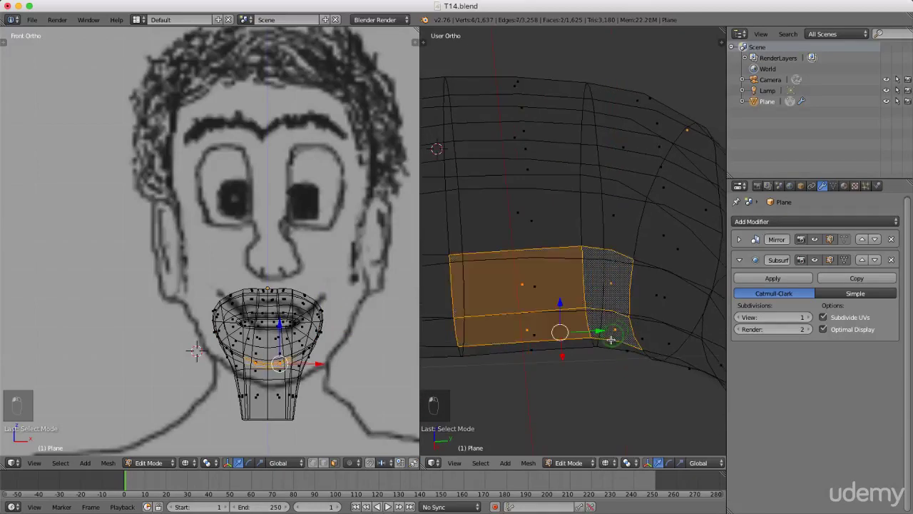
pyautogui.scroll(-5, 611, 340)
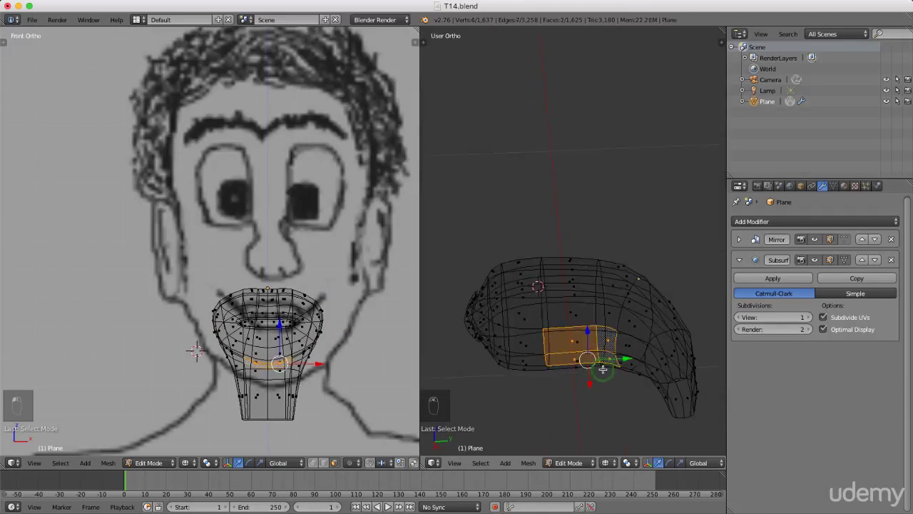
pyautogui.press('KP_3')
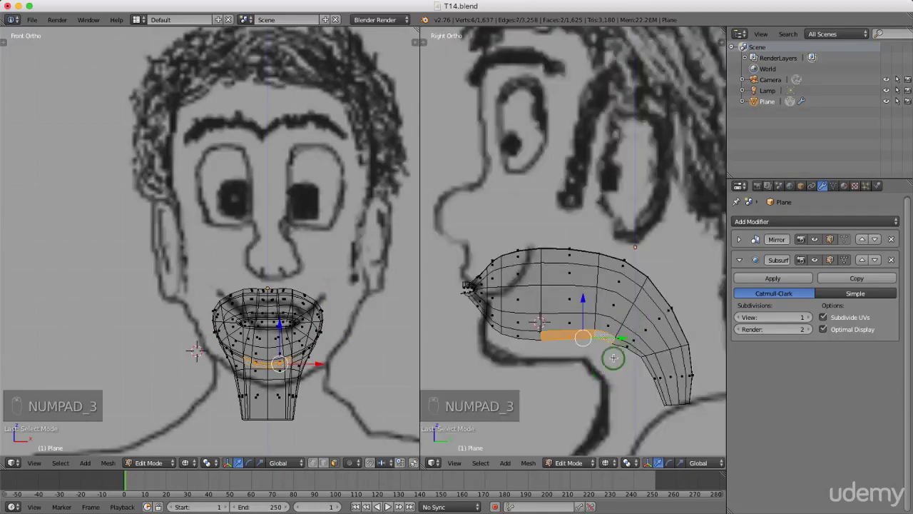
pyautogui.scroll(3, 600, 351)
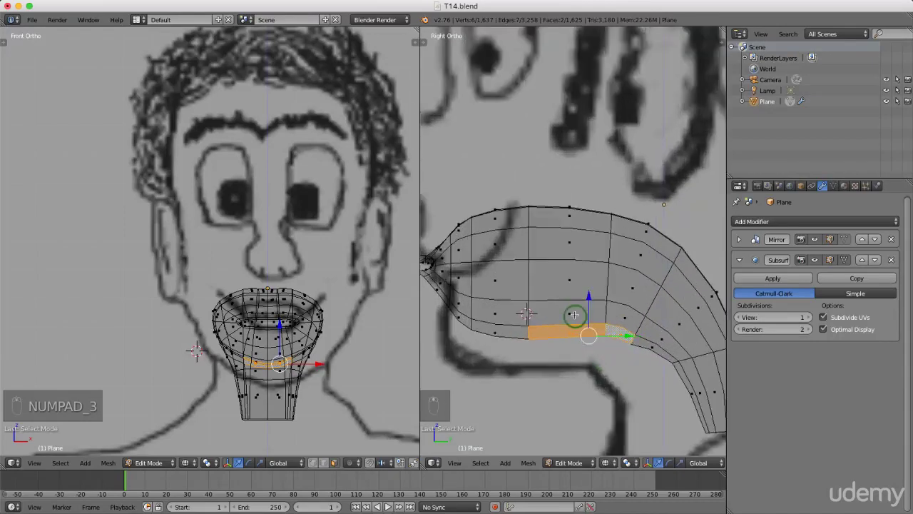
# Extrude the selected floor faces up into the mouth cavity and shift them forward toward the lips to start the tongue.
pyautogui.press('e')
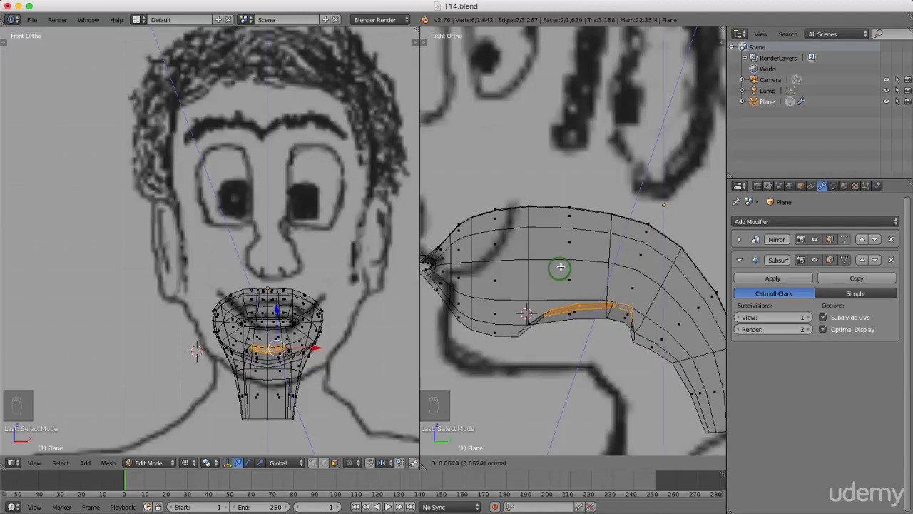
pyautogui.click(569, 259)
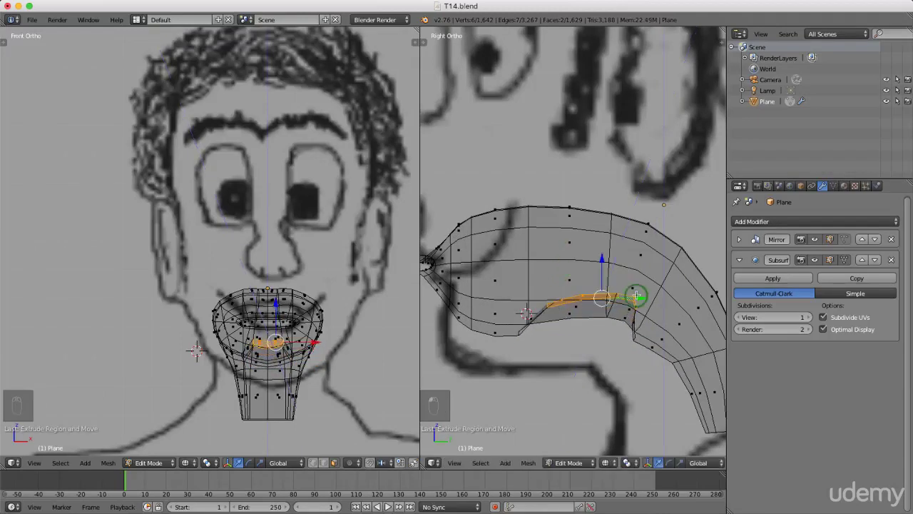
pyautogui.moveTo(641, 297); pyautogui.dragTo(598, 300)
pyautogui.click(604, 303)
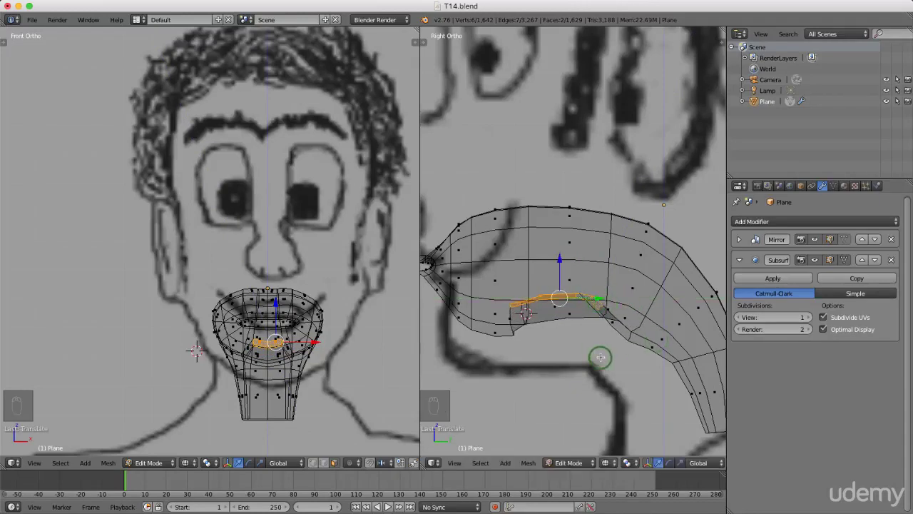
# Extrude the tongue faces upward a second time, then move them forward toward the lips and slightly down.
pyautogui.press('e')
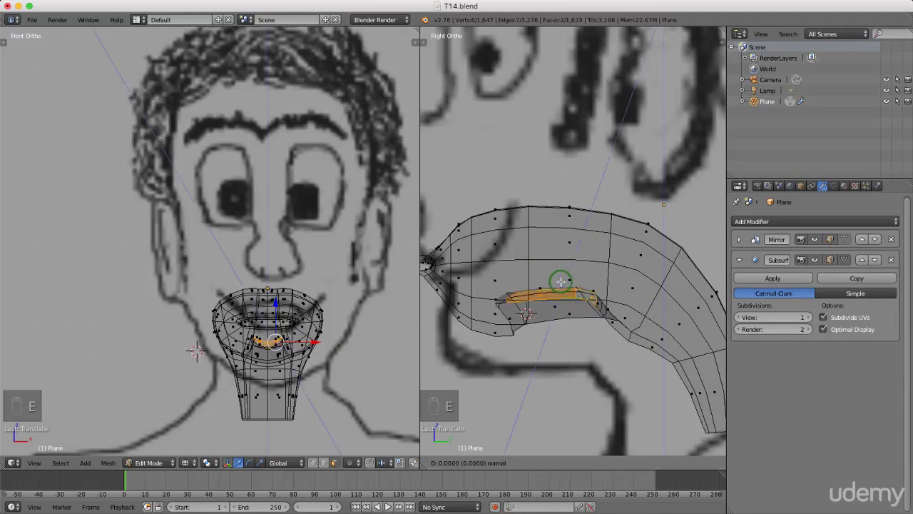
pyautogui.click(534, 247)
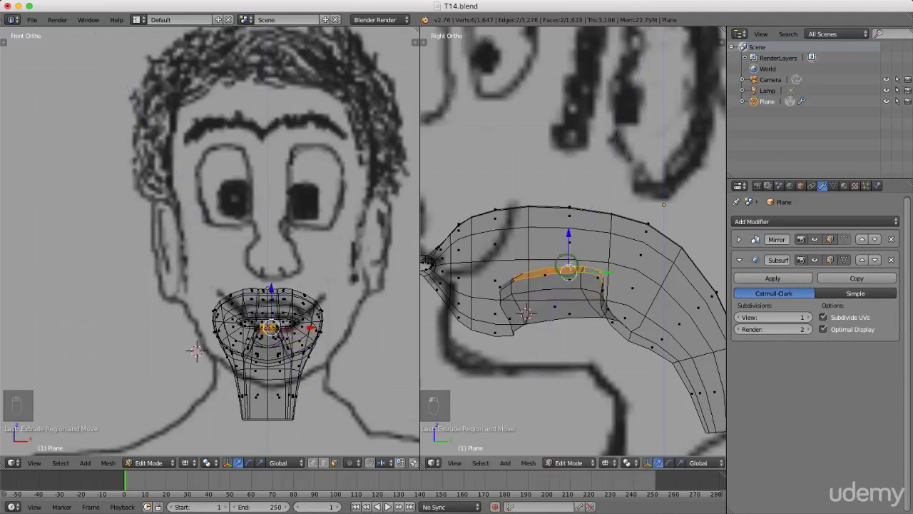
pyautogui.moveTo(605, 272); pyautogui.dragTo(551, 272)
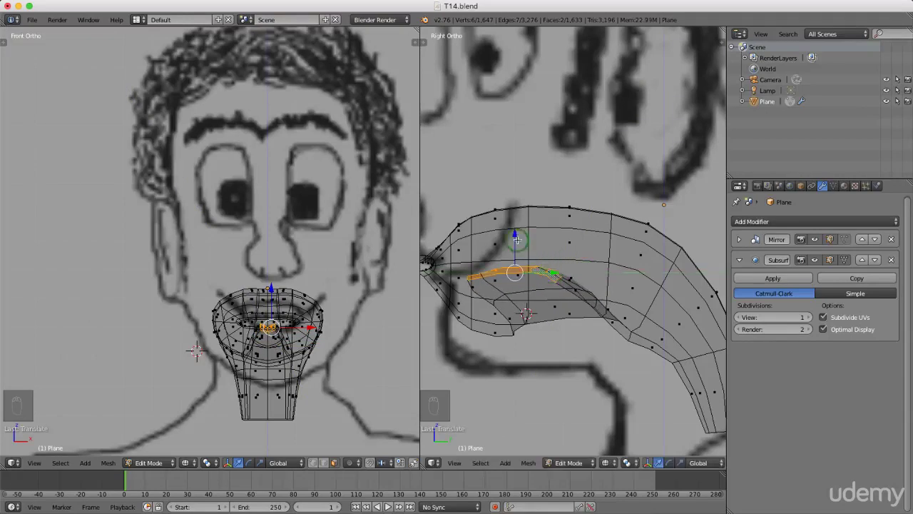
pyautogui.moveTo(514, 234); pyautogui.dragTo(512, 242)
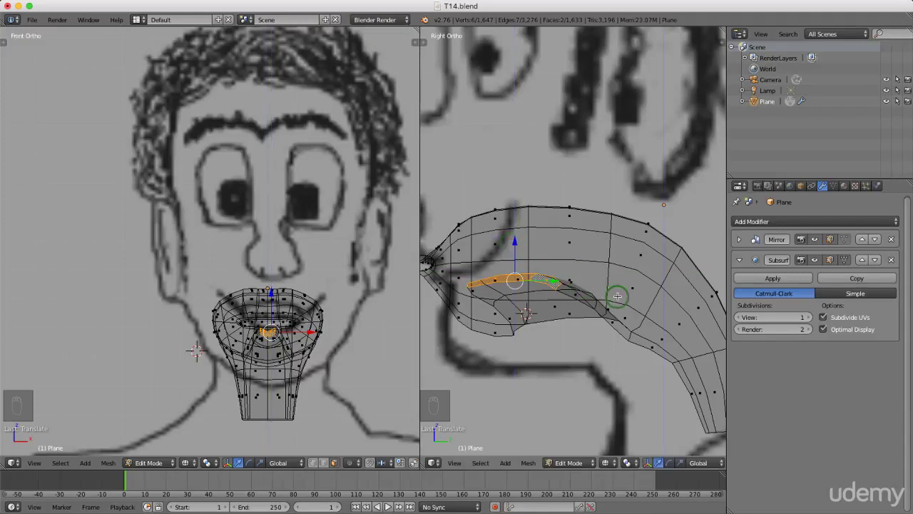
# Rotate the tongue's top faces about 21 degrees so the tip points down, and widen them along the X axis.
pyautogui.press('r')
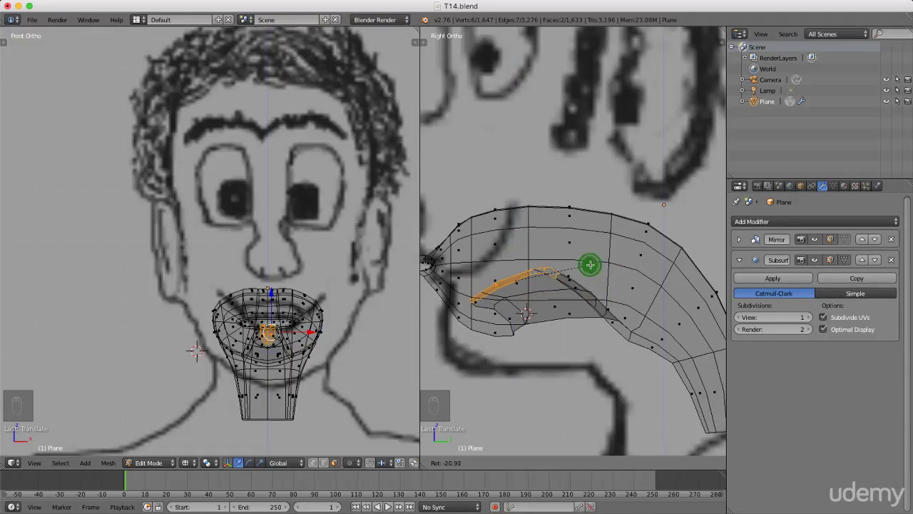
pyautogui.click(592, 265)
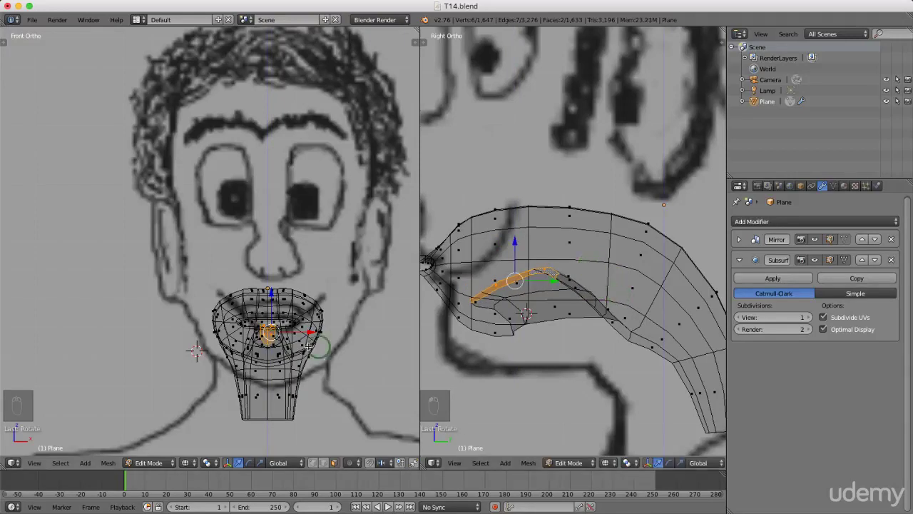
pyautogui.scroll(3, 321, 350)
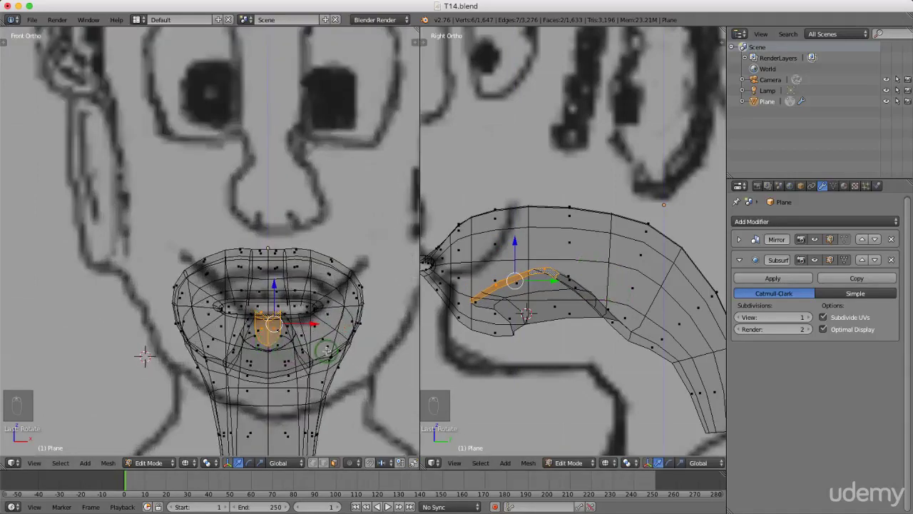
pyautogui.press('s')
pyautogui.press('x')
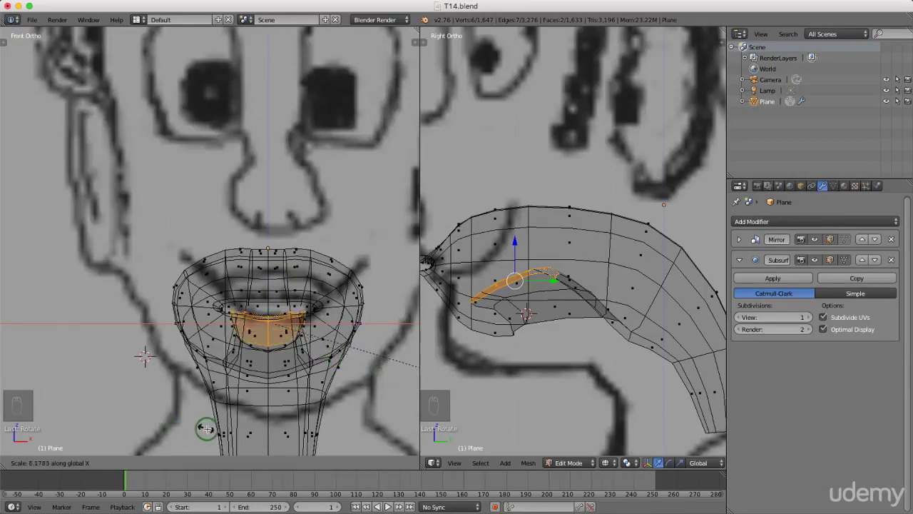
pyautogui.click(255, 434)
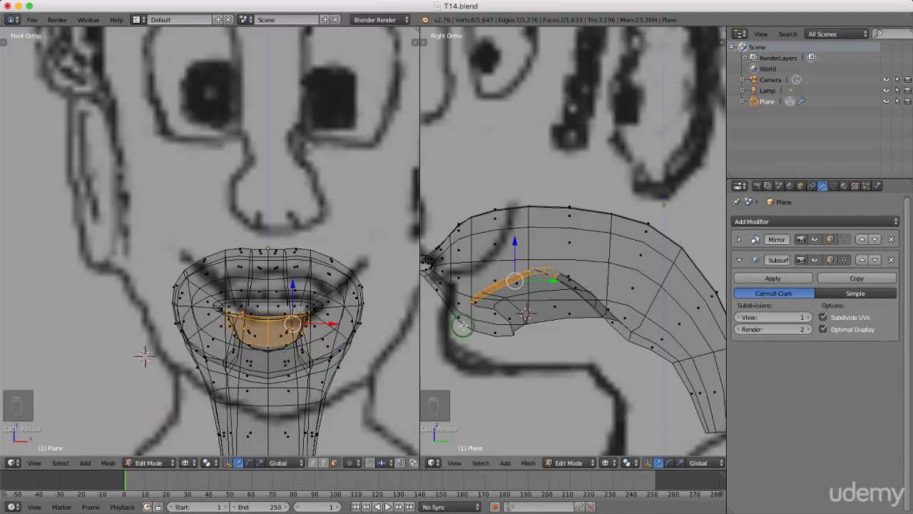
# Nudge the tongue's top faces slightly forward and up, and rotate them back closer to level.
pyautogui.moveTo(559, 285); pyautogui.dragTo(549, 283)
pyautogui.moveTo(515, 244); pyautogui.dragTo(512, 254)
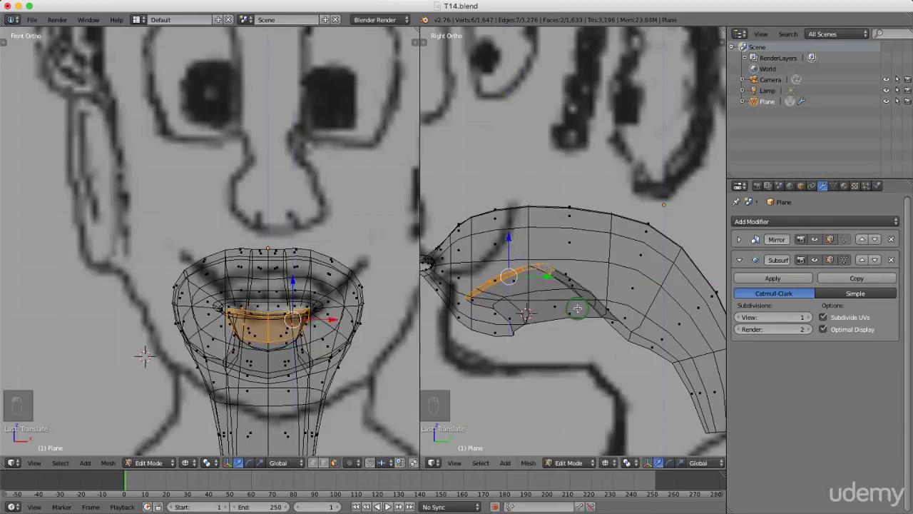
pyautogui.press('r')
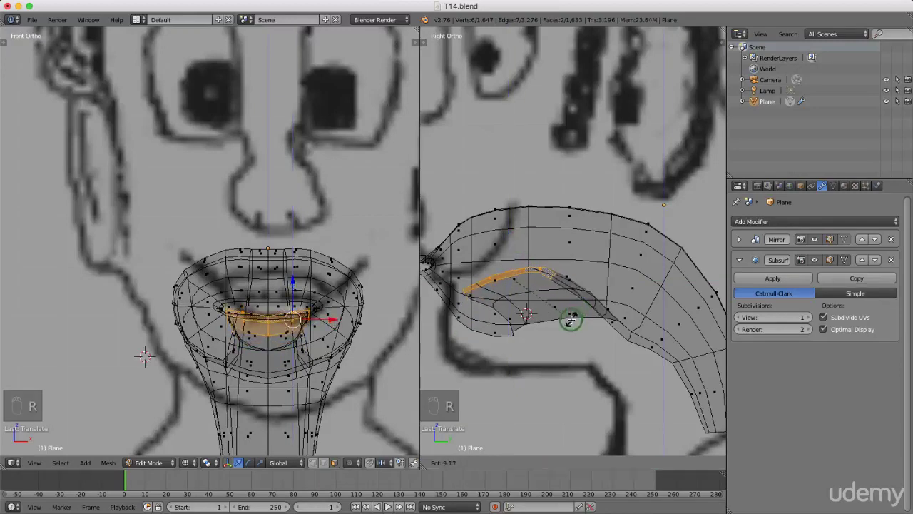
pyautogui.click(561, 323)
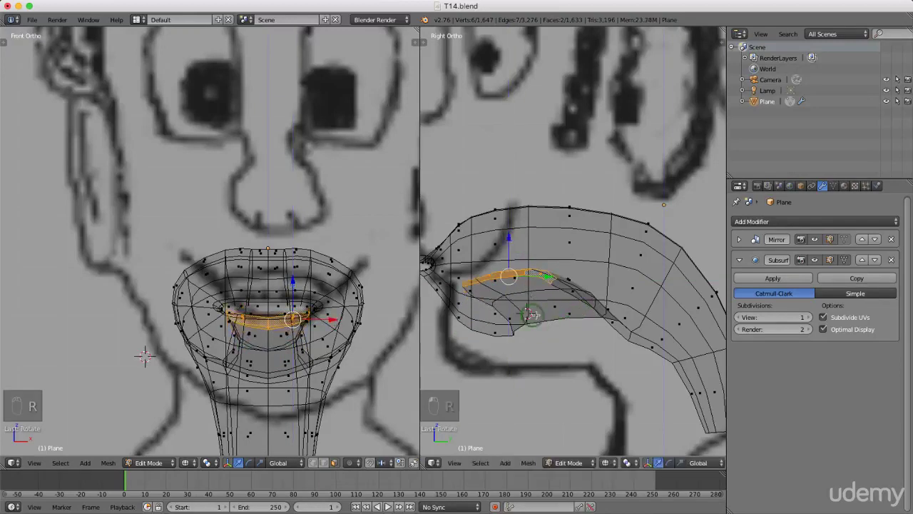
# Stretch the tongue's top faces along the Y axis by a factor of about 1.19.
pyautogui.press('s')
pyautogui.press('y')
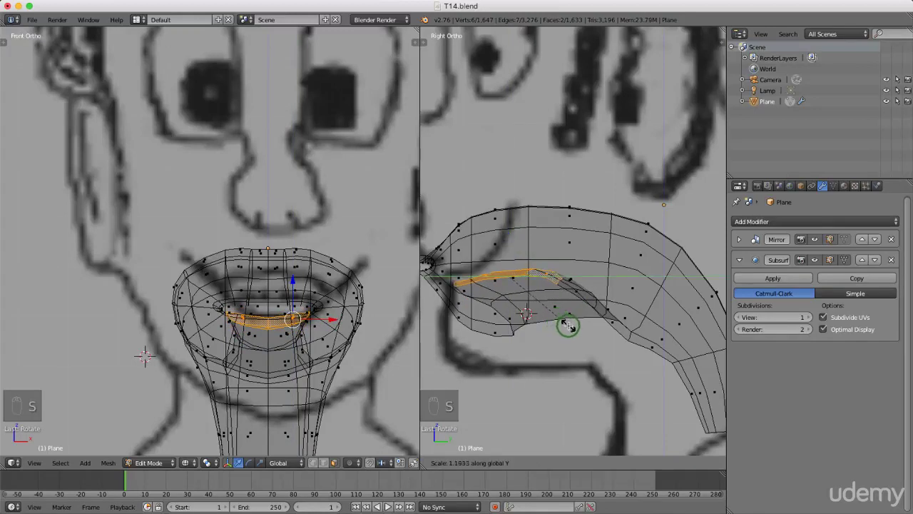
pyautogui.click(568, 325)
# Show the side viewport in solid shading and examine the tongue through the mouth opening.
pyautogui.moveTo(522, 313); pyautogui.dragTo(627, 337, button='middle')
pyautogui.moveTo(578, 280)
pyautogui.mouseDown(button='middle')
pyautogui.moveTo(578, 259)
pyautogui.moveTo(589, 265)
pyautogui.mouseUp(button='middle')
pyautogui.press('z')
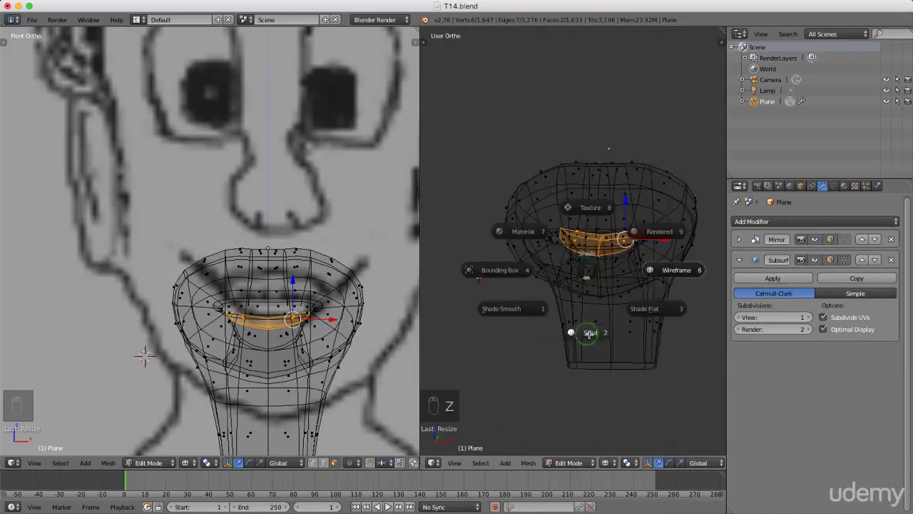
pyautogui.click(583, 331)
pyautogui.scroll(3, 589, 243)
pyautogui.moveTo(595, 261); pyautogui.dragTo(584, 281, button='middle')
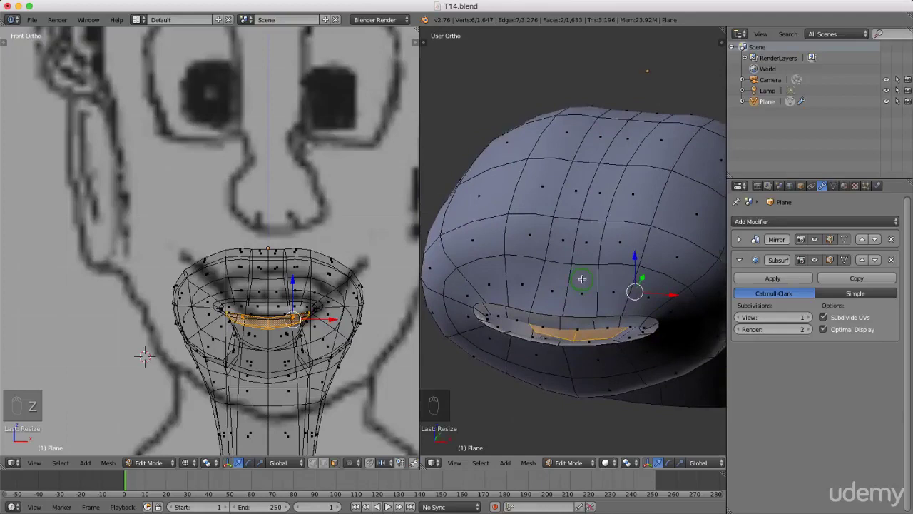
# Isolate the tongue's top faces and preview them at view subdivision level 2, then return the level to 1.
pyautogui.hotkey('ctrl', 'i')
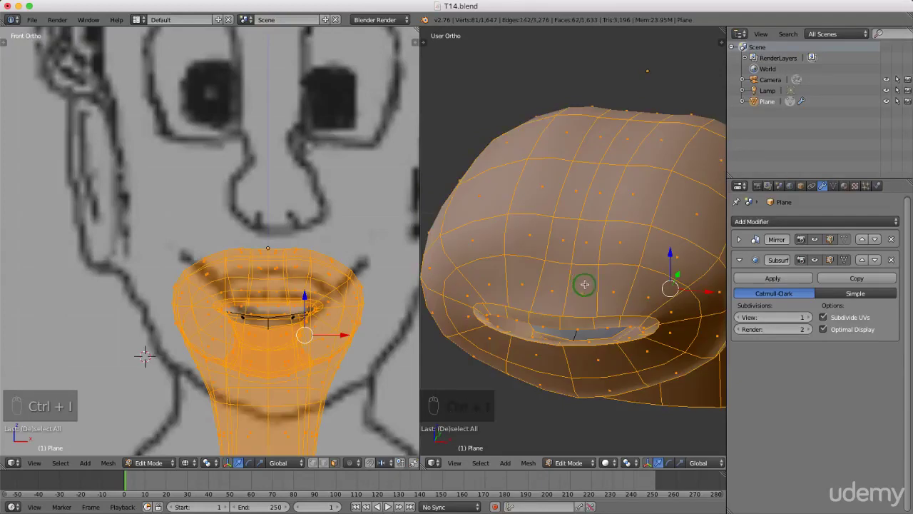
pyautogui.press('h')
pyautogui.moveTo(581, 286); pyautogui.dragTo(576, 344, button='middle')
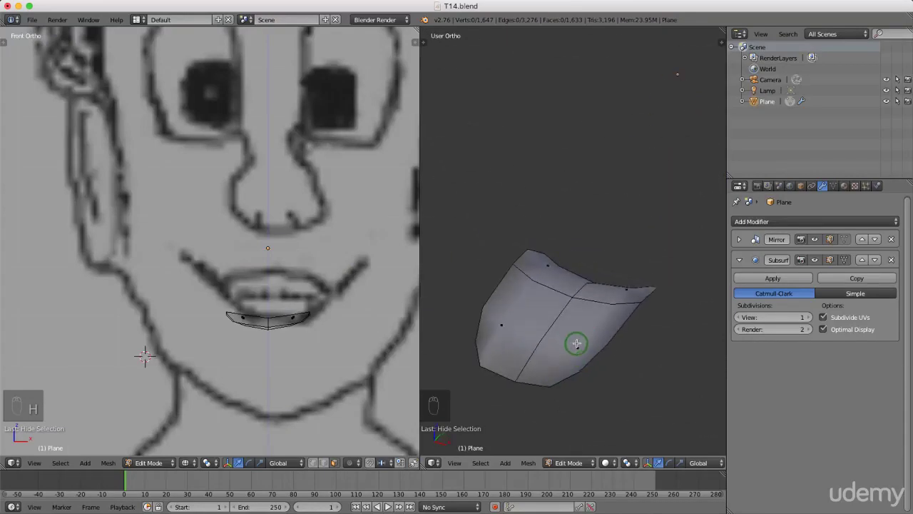
pyautogui.click(807, 317)
pyautogui.moveTo(644, 330)
pyautogui.mouseDown(button='middle')
pyautogui.moveTo(622, 364)
pyautogui.moveTo(641, 321)
pyautogui.mouseUp(button='middle')
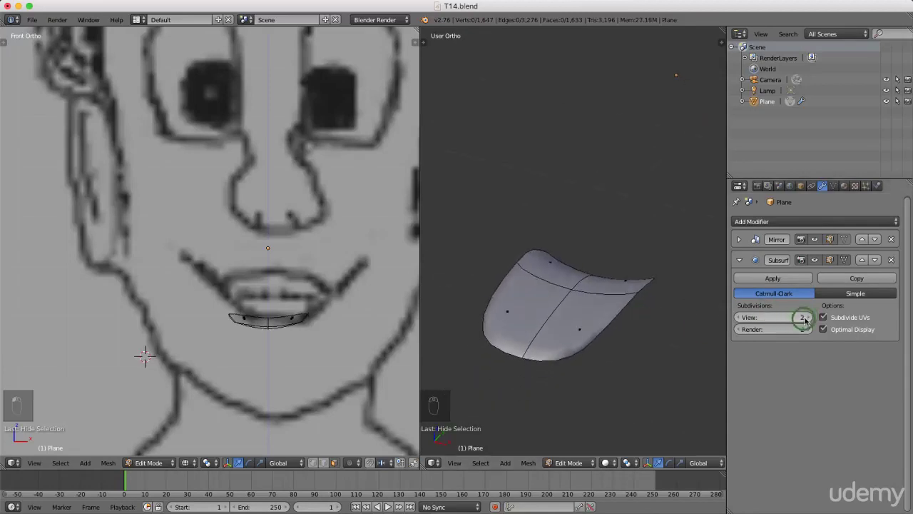
pyautogui.click(741, 318)
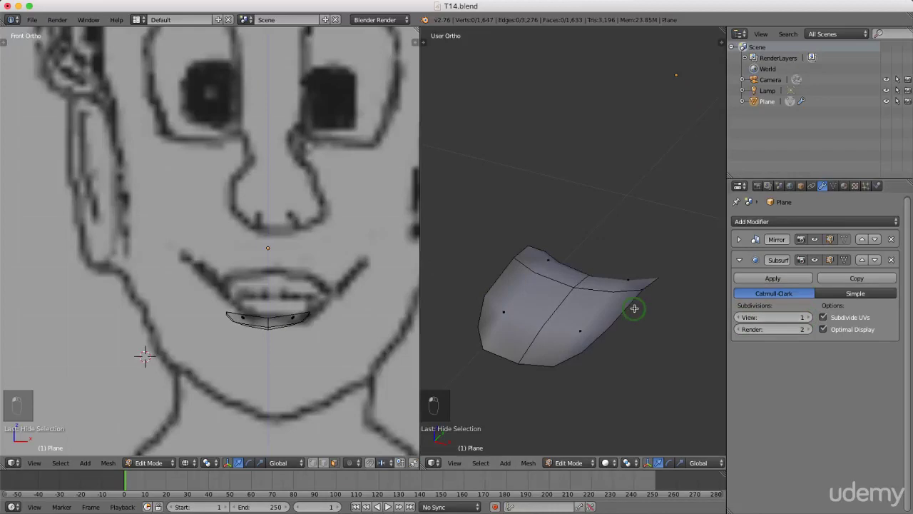
# Reveal all hidden geometry and set the side viewport to the right orthographic view in wireframe.
pyautogui.hotkey('alt', 'h')
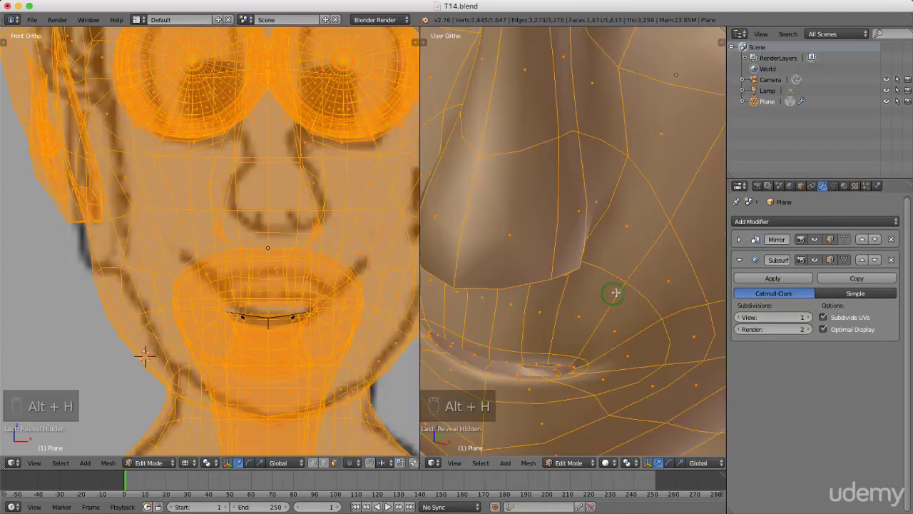
pyautogui.press('KP_3')
pyautogui.scroll(-4, 635, 306)
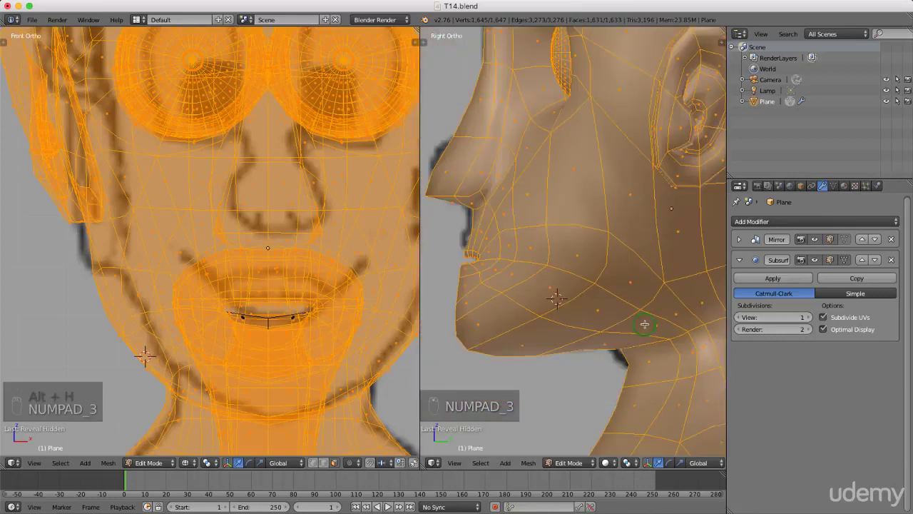
pyautogui.press('z')
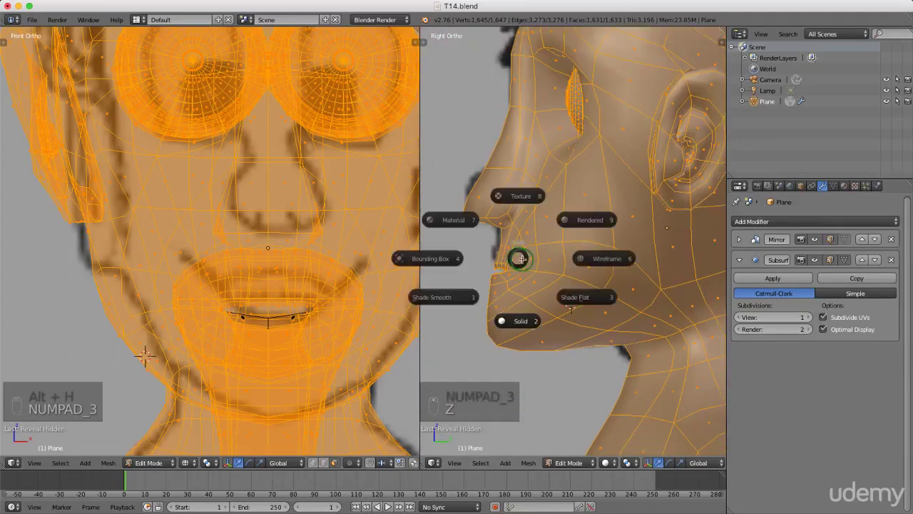
pyautogui.click(599, 260)
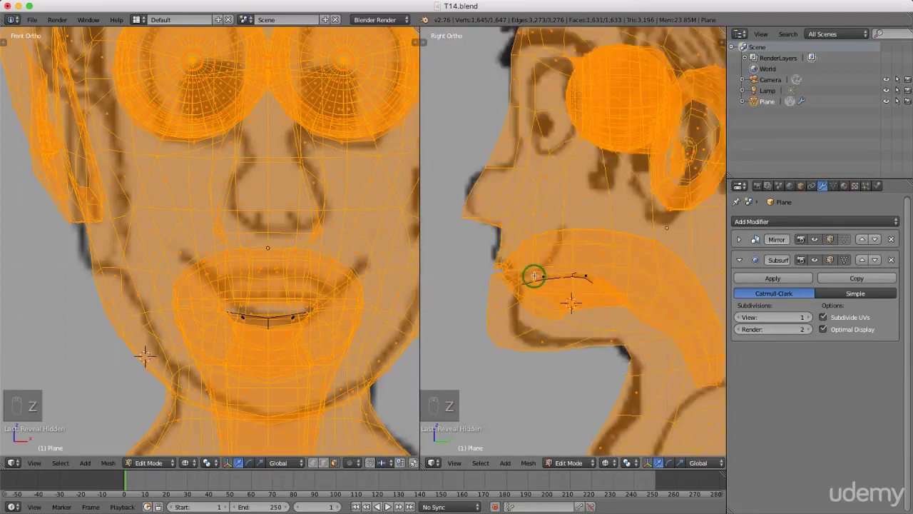
# Deselect all the geometry and save the scene over the existing T14.blend file.
pyautogui.press('a')
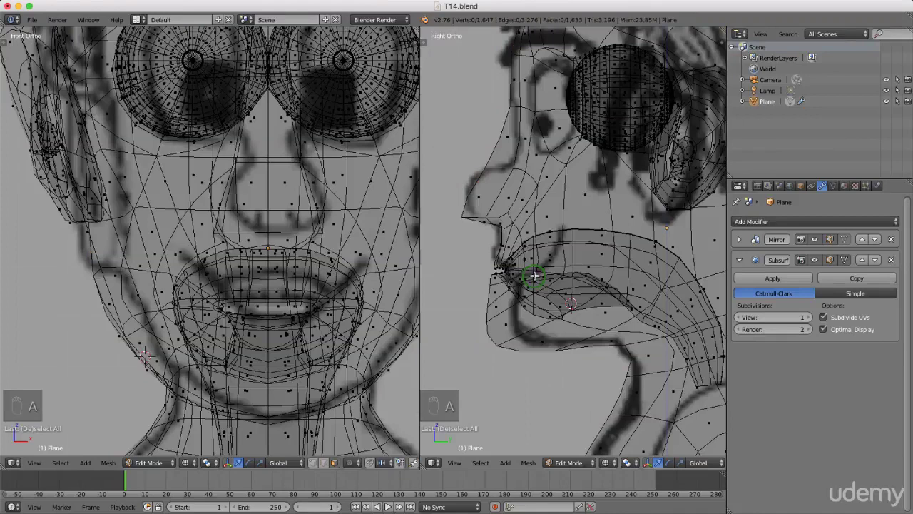
pyautogui.moveTo(535, 275); pyautogui.dragTo(578, 289, button='middle')
pyautogui.scroll(5, 564, 296)
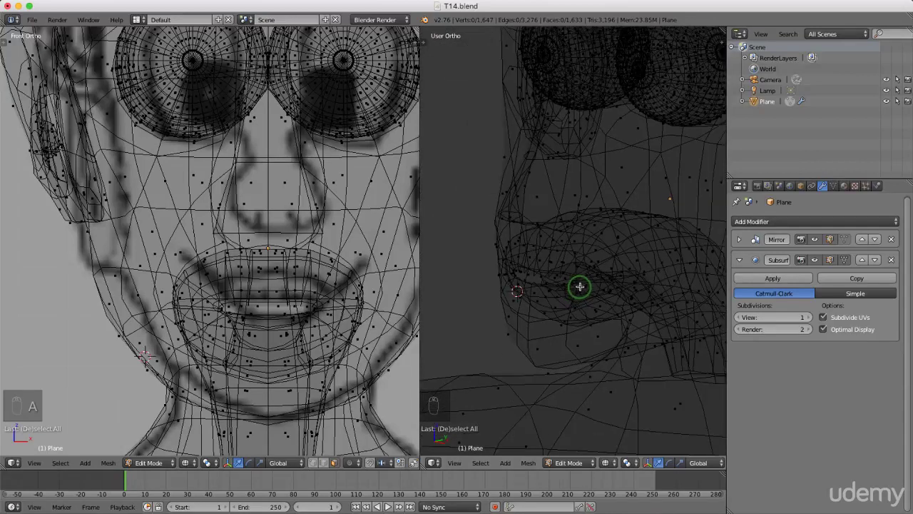
pyautogui.hotkey('ctrl', 's')
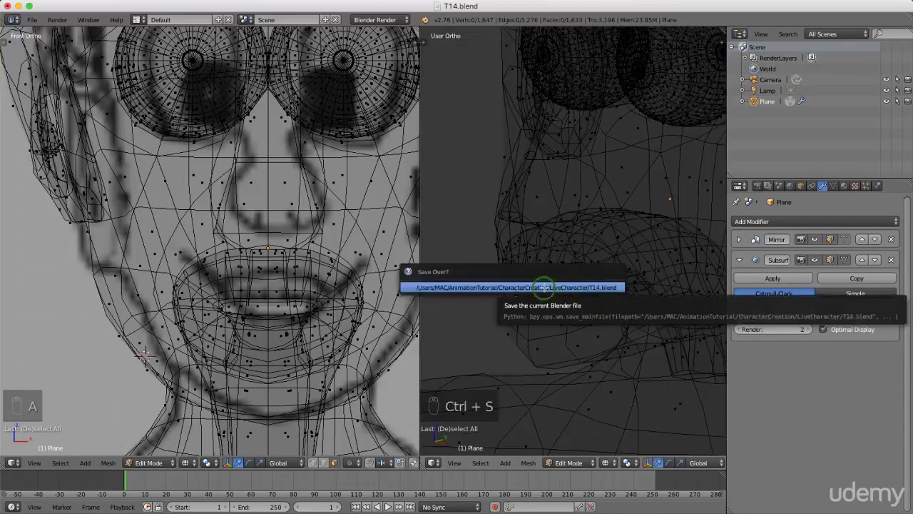
pyautogui.click(544, 286)
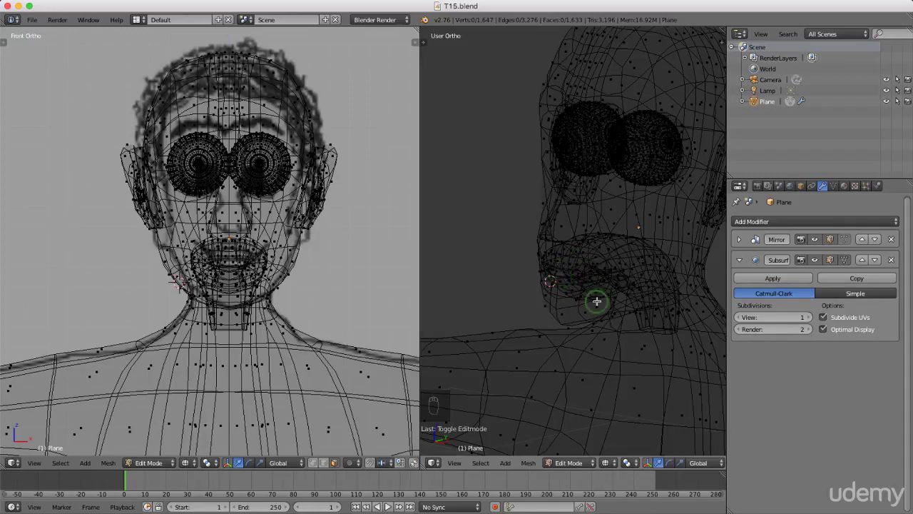
# Switch to edge select mode and select the edge loop around the open throat end of the mouth cavity.
pyautogui.hotkey('ctrl', 'Tab')
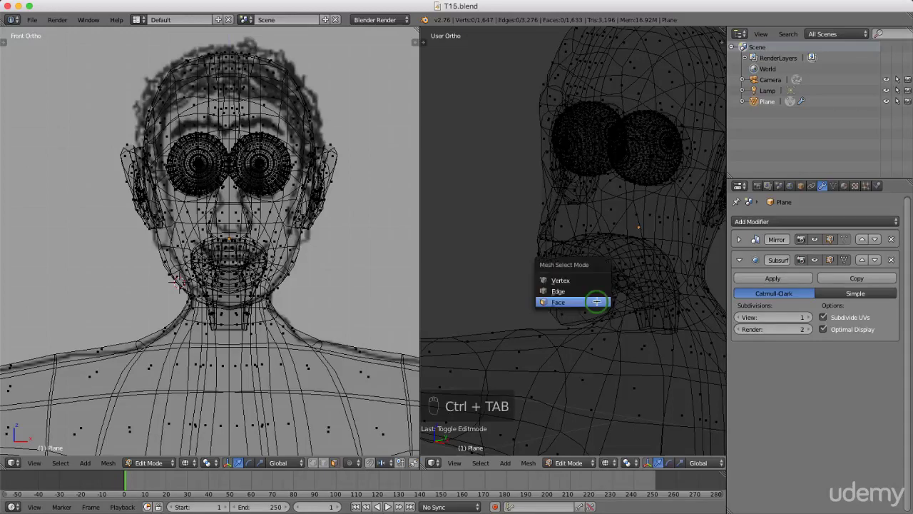
pyautogui.click(578, 293)
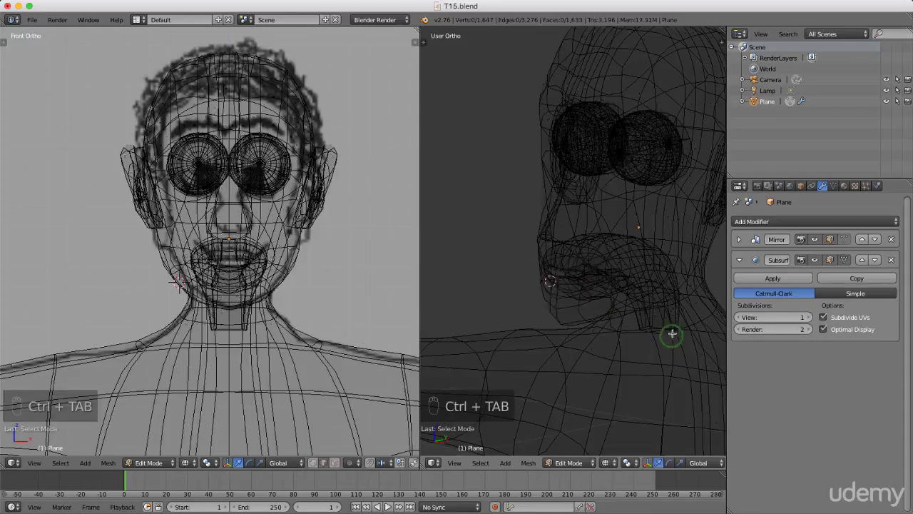
pyautogui.scroll(2, 673, 316)
pyautogui.scroll(2, 667, 344)
pyautogui.scroll(2, 663, 341)
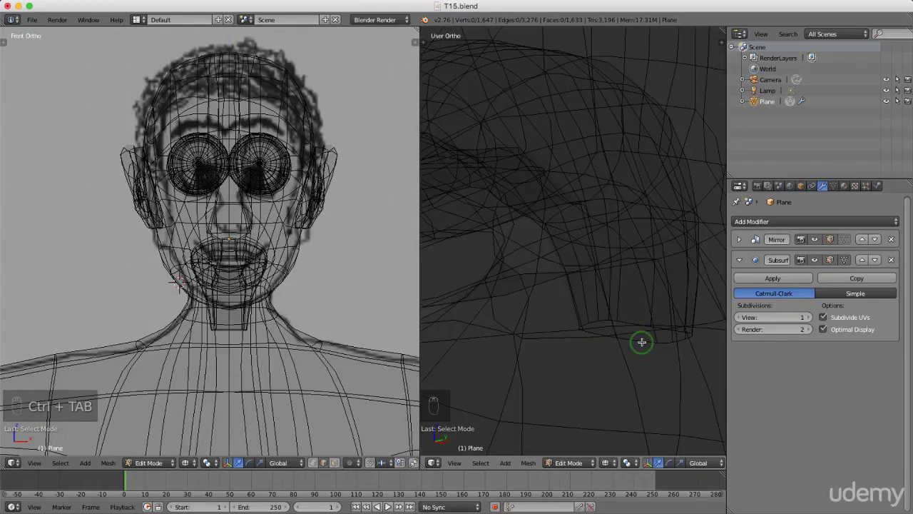
pyautogui.keyDown('alt'); pyautogui.rightClick(646, 339); pyautogui.keyUp('alt')
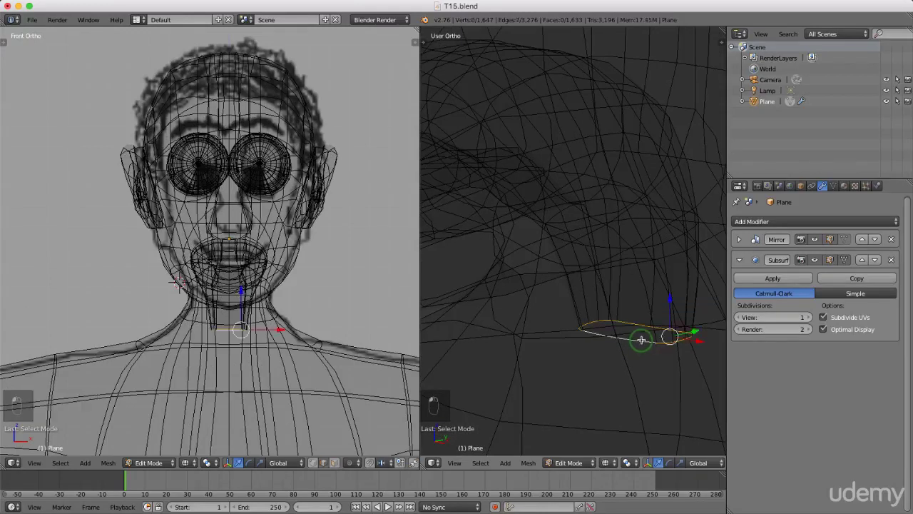
pyautogui.moveTo(602, 321); pyautogui.dragTo(632, 311, button='middle')
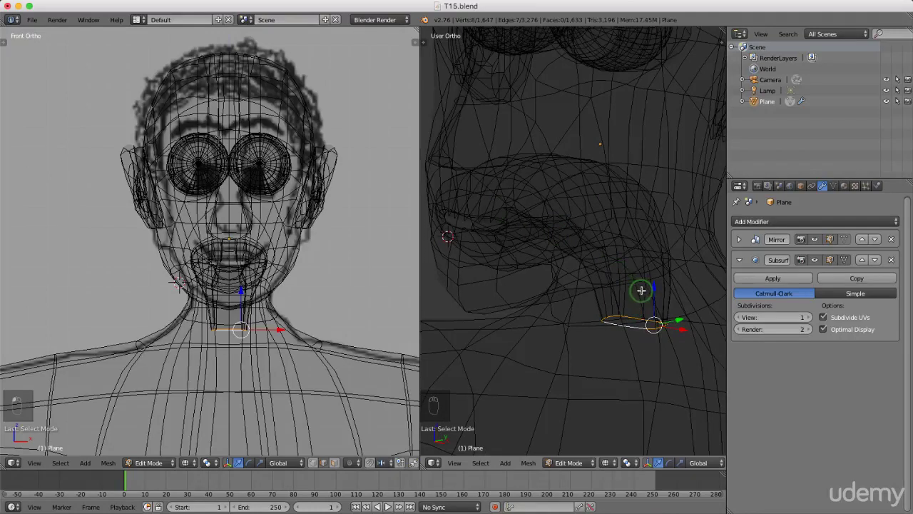
# Grow the selection from the throat opening until it covers the whole mouth cavity and tongue.
pyautogui.press('ctrl+KP_Add')
pyautogui.press('ctrl+KP_Add')
pyautogui.press('ctrl+KP_Add')
pyautogui.press('ctrl+KP_Add')
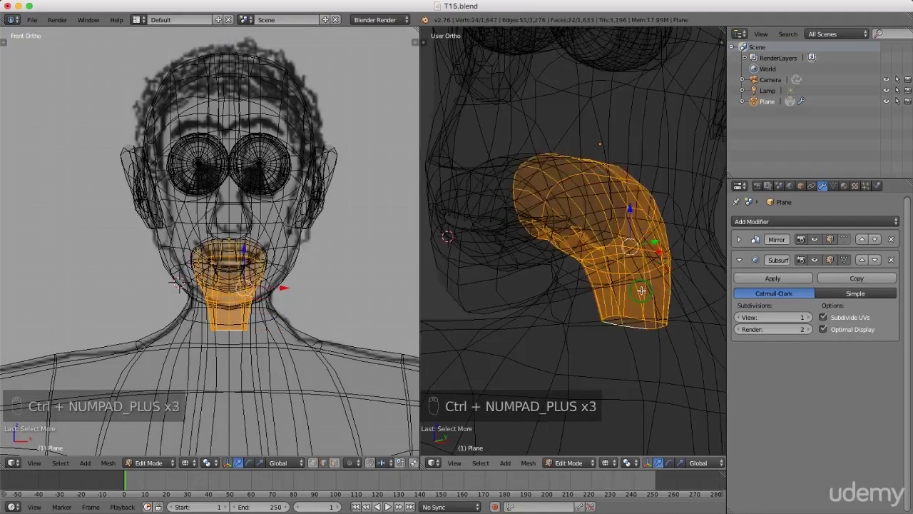
pyautogui.press('ctrl+KP_Add')
pyautogui.press('ctrl+KP_Add')
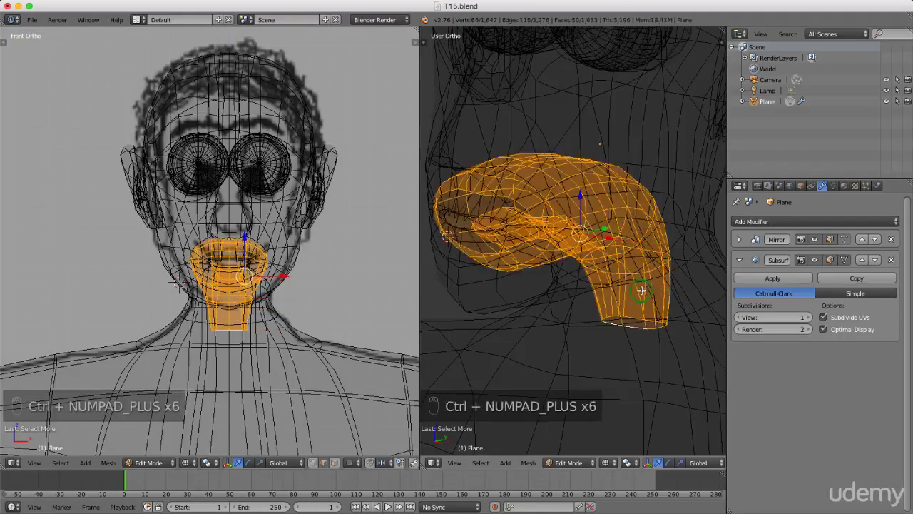
pyautogui.press('ctrl+KP_Add')
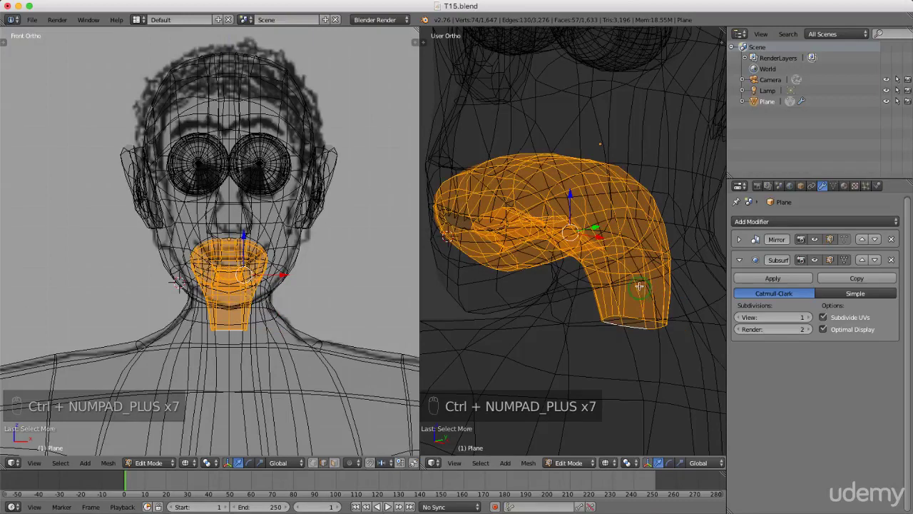
# Show the side viewport in solid shading and isolate the mouth cavity by hiding all the other head and body geometry.
pyautogui.press('z')
pyautogui.click(581, 350)
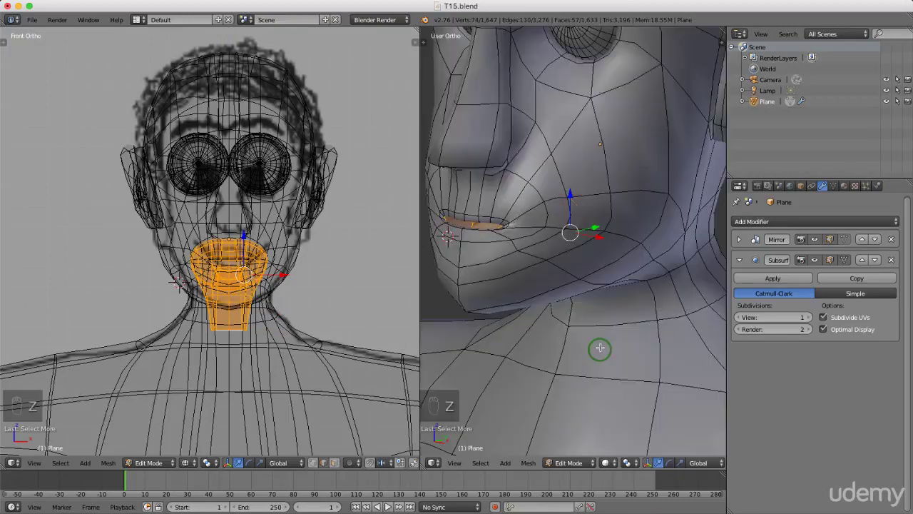
pyautogui.scroll(5, 438, 213)
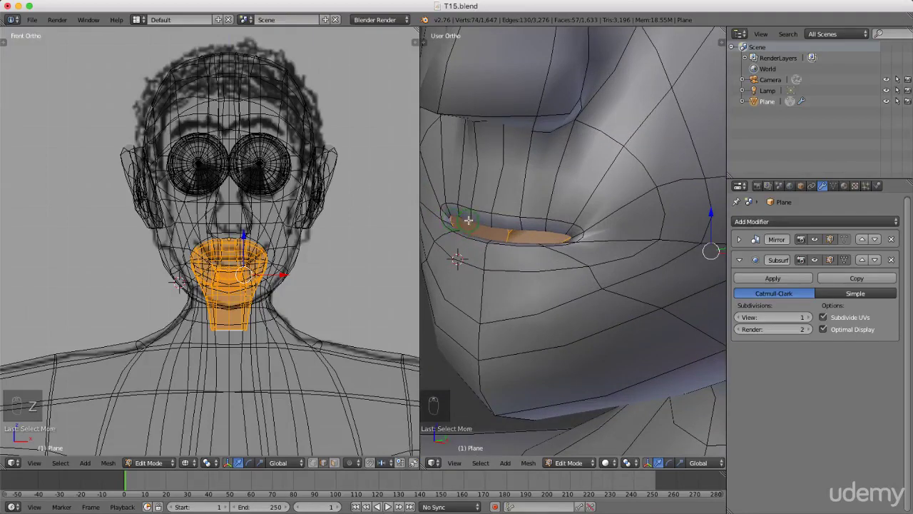
pyautogui.moveTo(453, 227); pyautogui.dragTo(489, 224, button='middle')
pyautogui.moveTo(569, 283); pyautogui.dragTo(572, 287, button='middle')
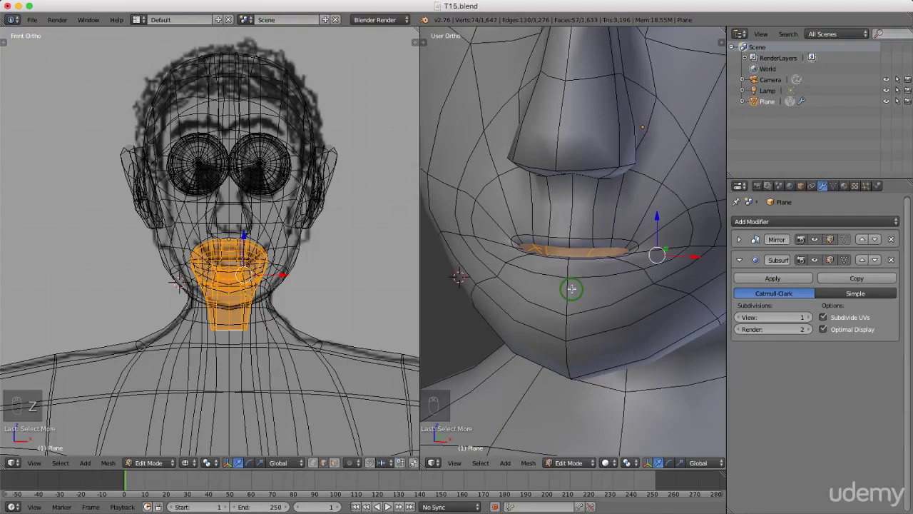
pyautogui.hotkey('ctrl', 'i')
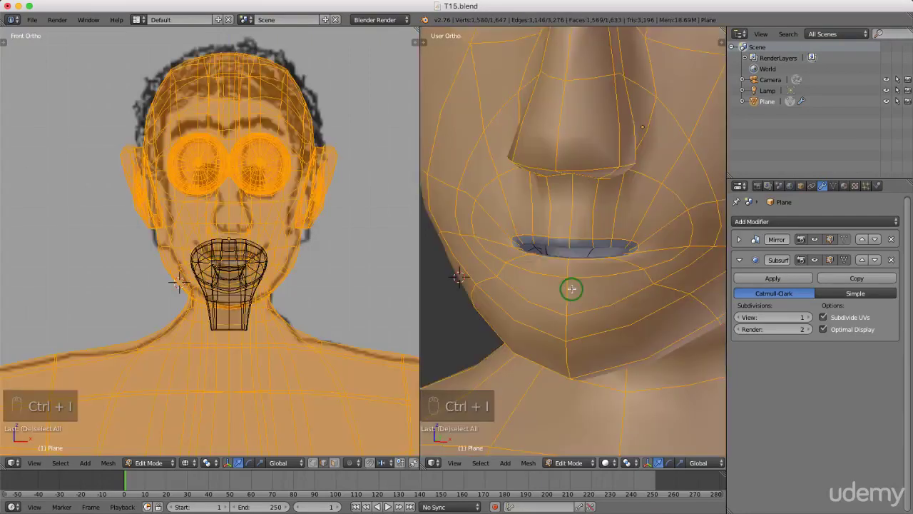
pyautogui.press('h')
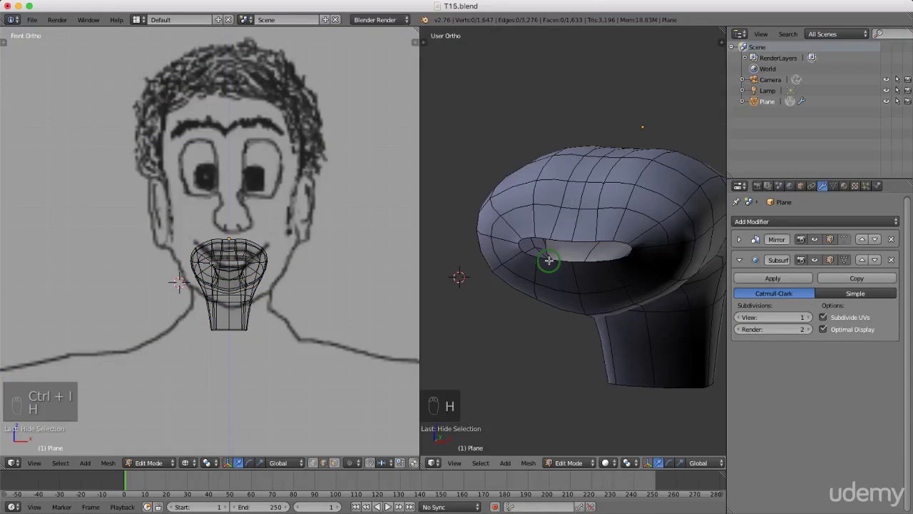
# Switch to face select mode and select the row of faces running around the cavity's upper front.
pyautogui.hotkey('ctrl', 'Tab')
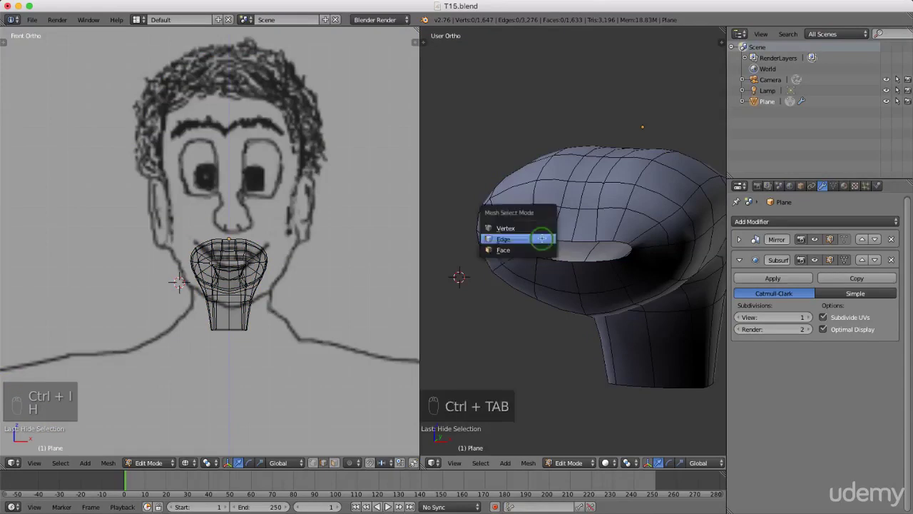
pyautogui.click(529, 249)
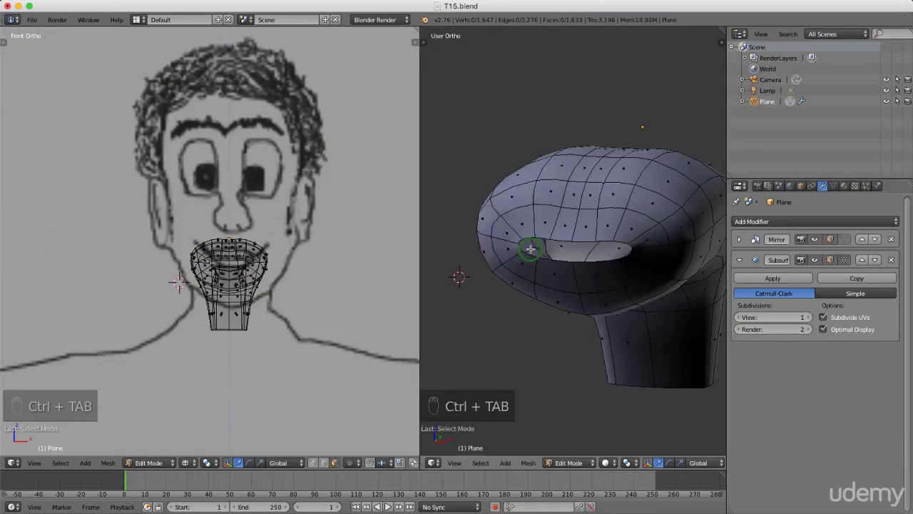
pyautogui.moveTo(531, 222); pyautogui.dragTo(516, 185, button='middle')
pyautogui.rightClick(516, 186)
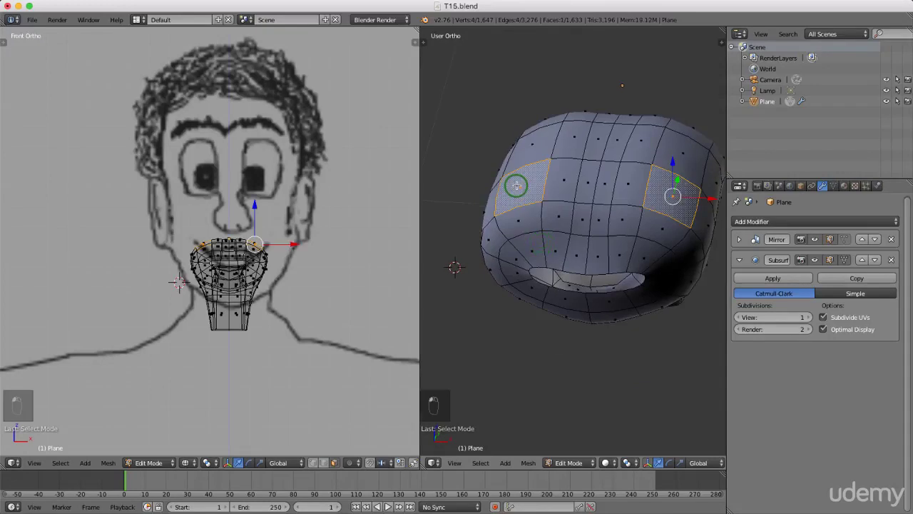
pyautogui.keyDown('shift'); pyautogui.rightClick(528, 222); pyautogui.keyUp('shift')
pyautogui.keyDown('shift'); pyautogui.rightClick(575, 221); pyautogui.keyUp('shift')
pyautogui.keyDown('shift'); pyautogui.rightClick(576, 219); pyautogui.keyUp('shift')
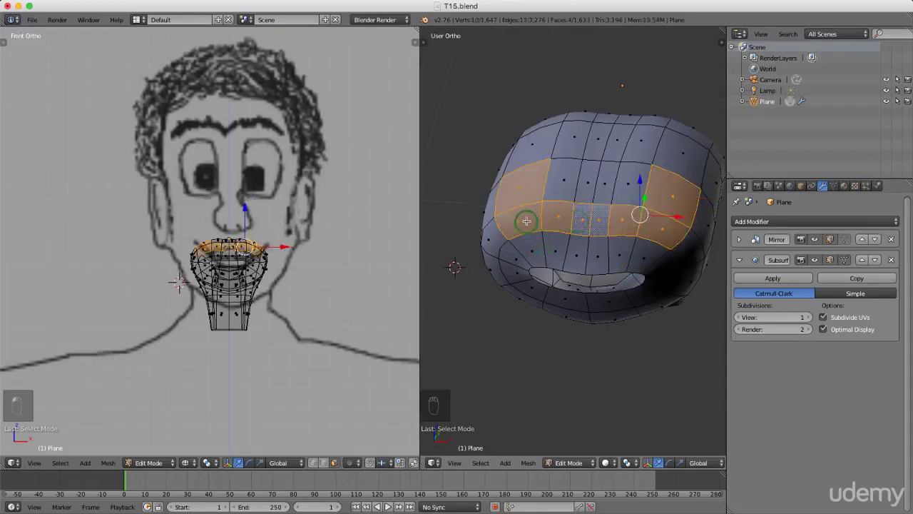
# Add the matching row of faces around the cavity's lower front to the selection.
pyautogui.moveTo(634, 318); pyautogui.dragTo(632, 229, button='middle')
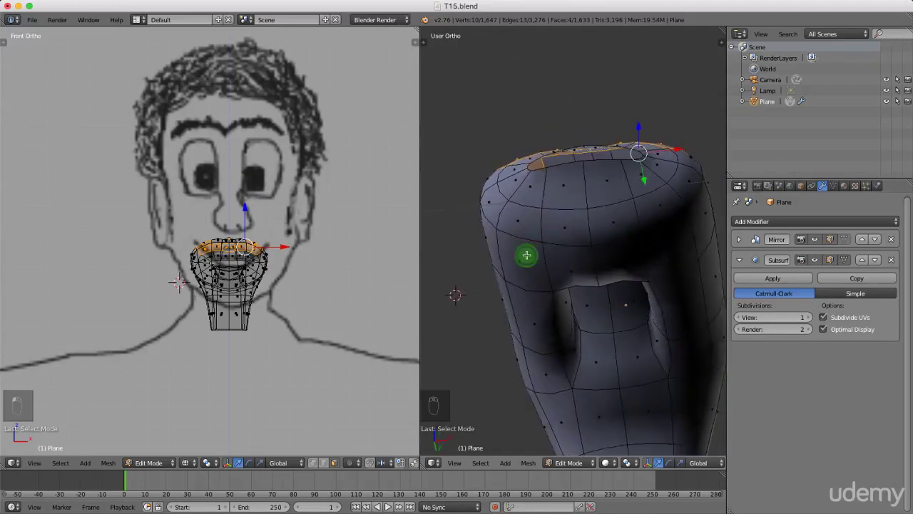
pyautogui.keyDown('alt'); pyautogui.keyDown('shift'); pyautogui.rightClick(529, 232); pyautogui.keyUp('shift'); pyautogui.keyUp('alt')
pyautogui.keyDown('alt'); pyautogui.keyDown('shift'); pyautogui.rightClick(579, 231); pyautogui.keyUp('shift'); pyautogui.keyUp('alt')
pyautogui.moveTo(584, 229); pyautogui.dragTo(535, 285, button='middle')
# In the right orthographic wireframe view, extrude the selected upper and lower faces in place and scale them along Z by about 0.58.
pyautogui.press('KP_3')
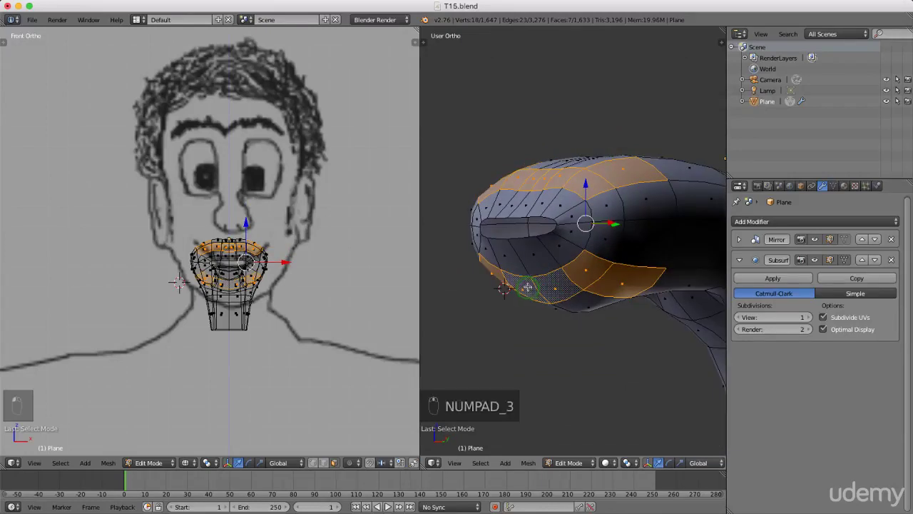
pyautogui.press('z')
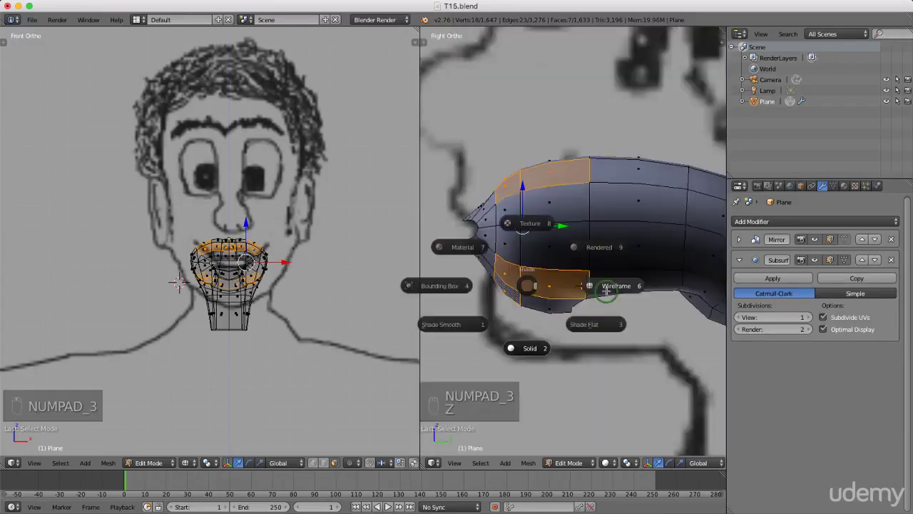
pyautogui.click(615, 285)
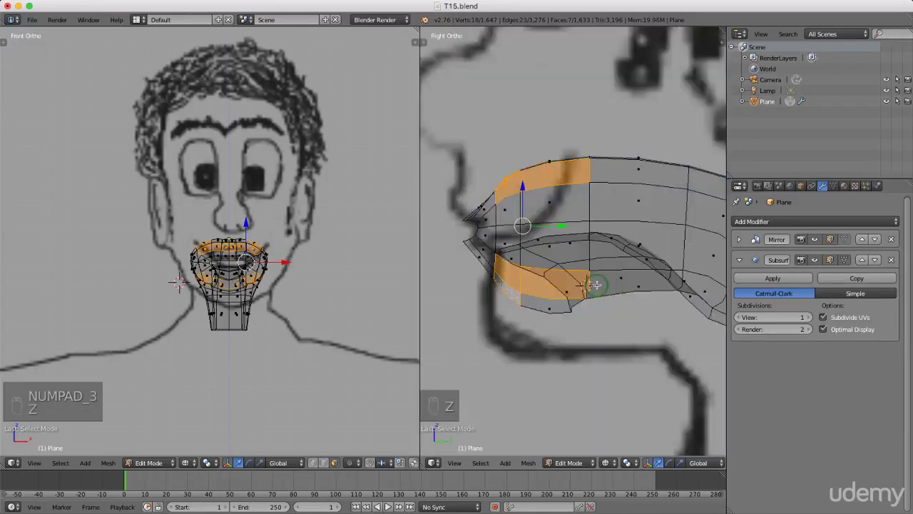
pyautogui.press('e')
pyautogui.click(606, 211)
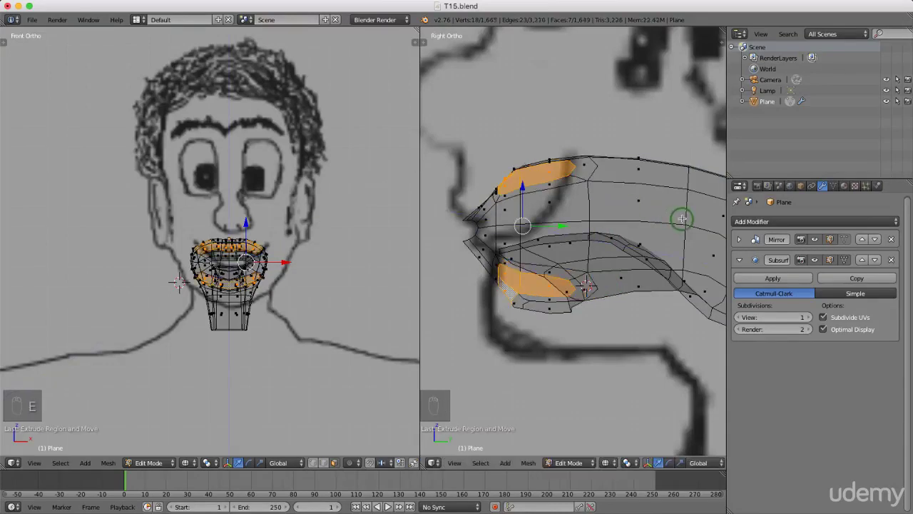
pyautogui.press('s')
pyautogui.press('z')
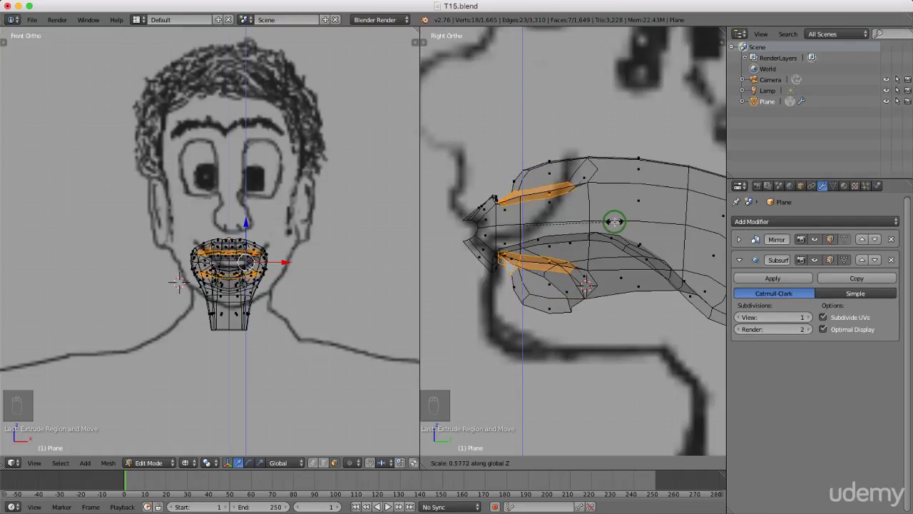
pyautogui.click(614, 222)
# Check the extruded rows in solid shading and scale them again along the Z axis.
pyautogui.moveTo(511, 243); pyautogui.dragTo(597, 258, button='middle')
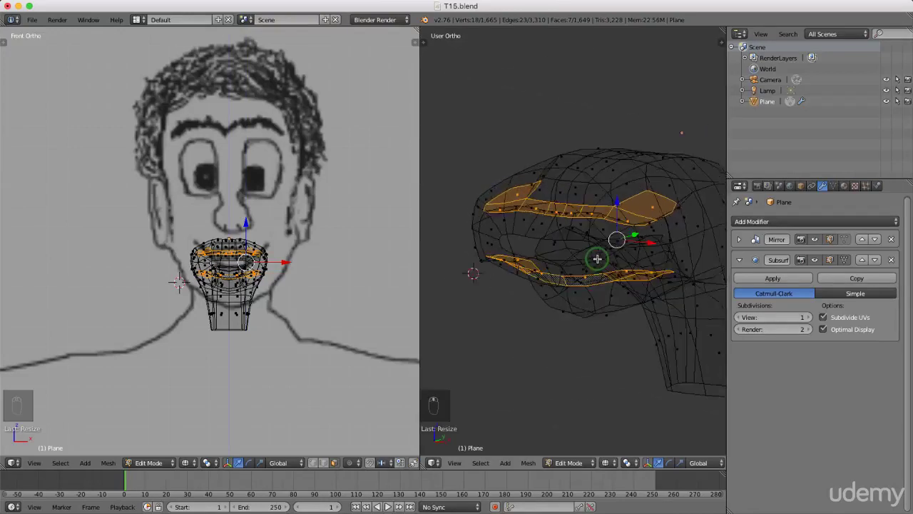
pyautogui.press('z')
pyautogui.click(602, 319)
pyautogui.moveTo(565, 288)
pyautogui.mouseDown(button='middle')
pyautogui.moveTo(561, 309)
pyautogui.moveTo(560, 238)
pyautogui.moveTo(604, 266)
pyautogui.moveTo(606, 298)
pyautogui.moveTo(569, 348)
pyautogui.moveTo(550, 271)
pyautogui.moveTo(548, 280)
pyautogui.mouseUp(button='middle')
pyautogui.press('s')
pyautogui.press('z')
pyautogui.click(658, 242)
pyautogui.moveTo(659, 242); pyautogui.dragTo(584, 239, button='middle')
# Return to the right orthographic wireframe view and scale the extruded rows along Z by about 0.82.
pyautogui.press('KP_3')
pyautogui.press('z')
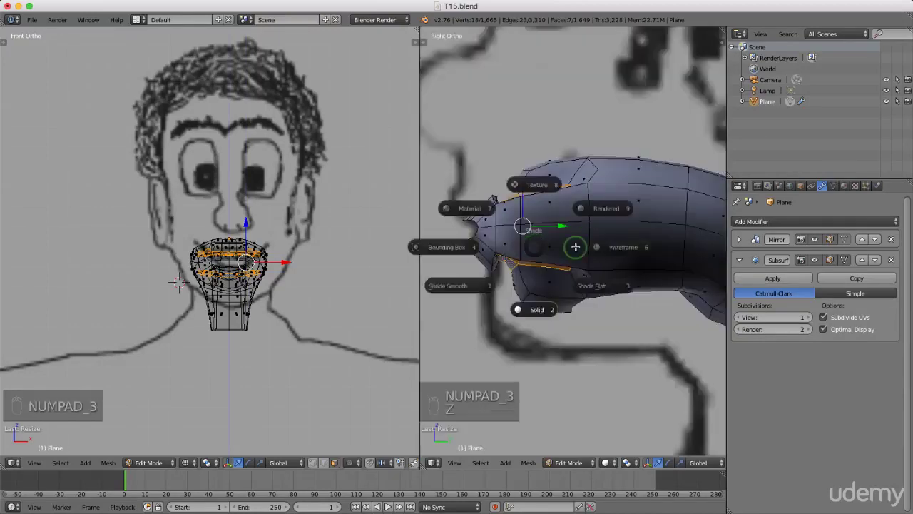
pyautogui.click(618, 247)
pyautogui.scroll(1, 504, 216)
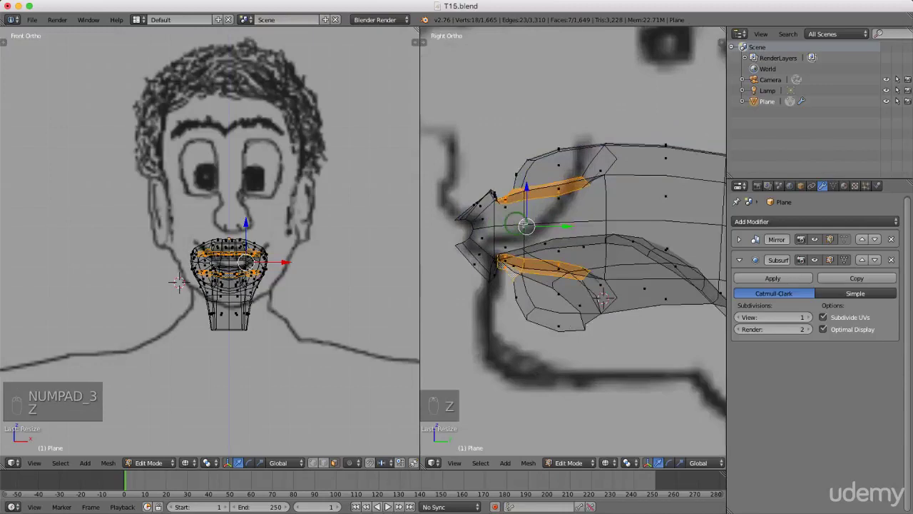
pyautogui.press('s')
pyautogui.press('z')
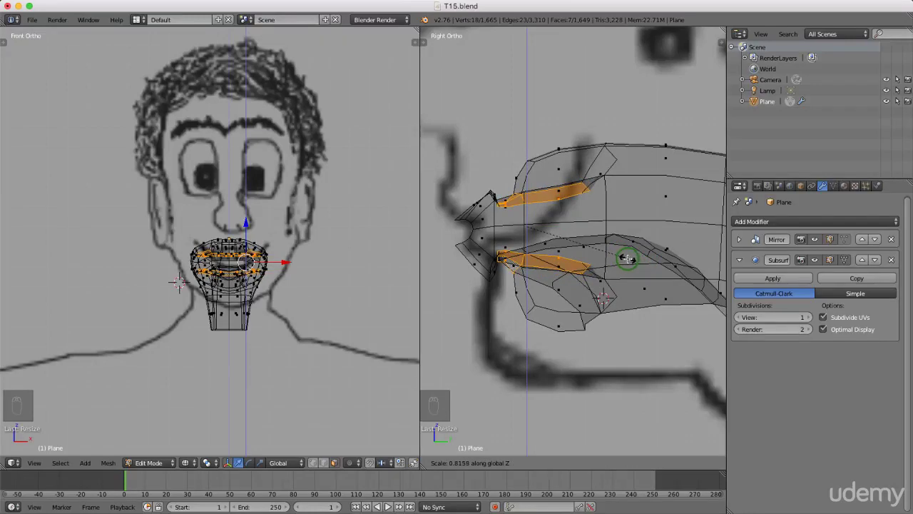
pyautogui.click(629, 259)
# Show the cavity in solid shading and select the mouth opening's edge loop in edge select mode.
pyautogui.press('z')
pyautogui.moveTo(520, 277)
pyautogui.mouseDown(button='middle')
pyautogui.moveTo(576, 302)
pyautogui.moveTo(577, 330)
pyautogui.moveTo(608, 290)
pyautogui.moveTo(595, 285)
pyautogui.mouseUp(button='middle')
pyautogui.press('z')
pyautogui.click(592, 336)
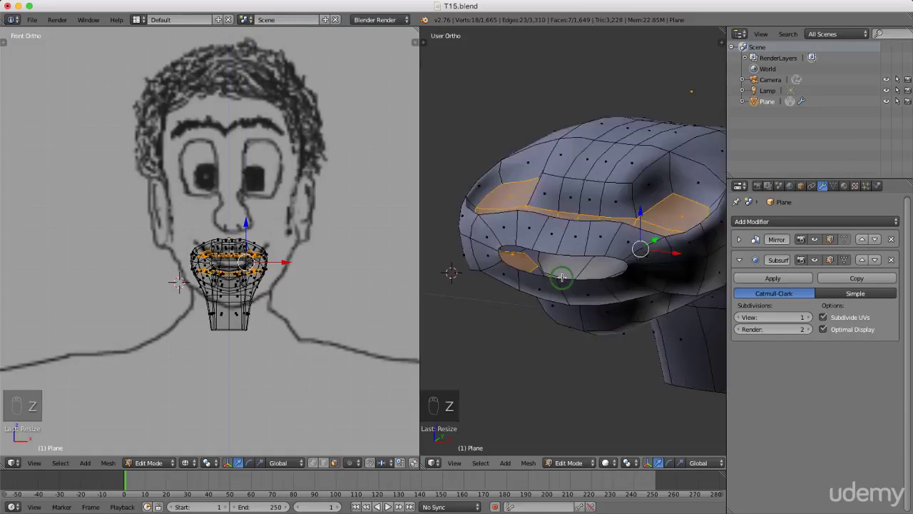
pyautogui.moveTo(585, 278)
pyautogui.mouseDown(button='middle')
pyautogui.moveTo(579, 271)
pyautogui.moveTo(590, 268)
pyautogui.moveTo(589, 281)
pyautogui.mouseUp(button='middle')
pyautogui.hotkey('ctrl', 'Tab')
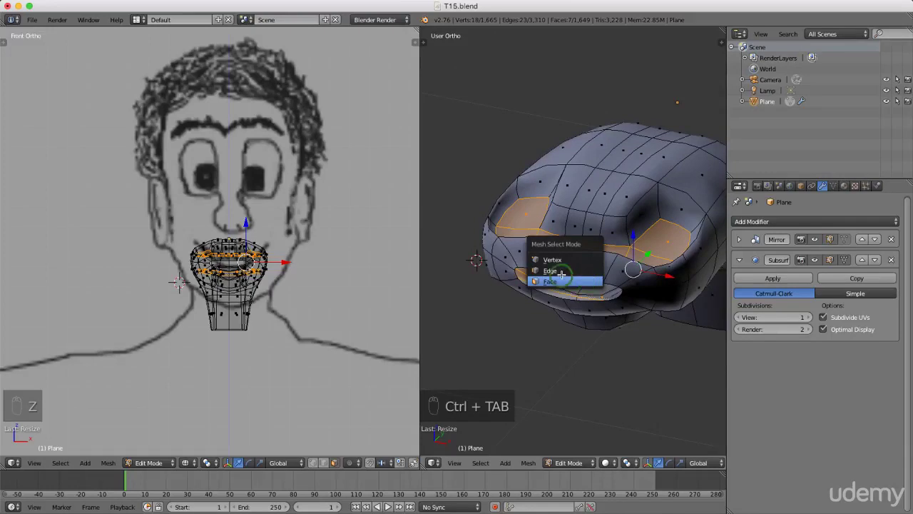
pyautogui.click(573, 270)
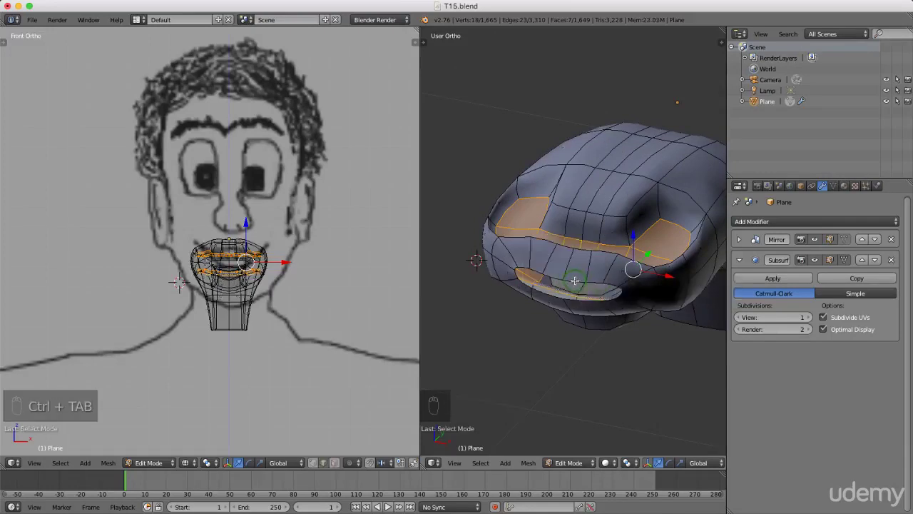
pyautogui.keyDown('alt'); pyautogui.rightClick(575, 281); pyautogui.keyUp('alt')
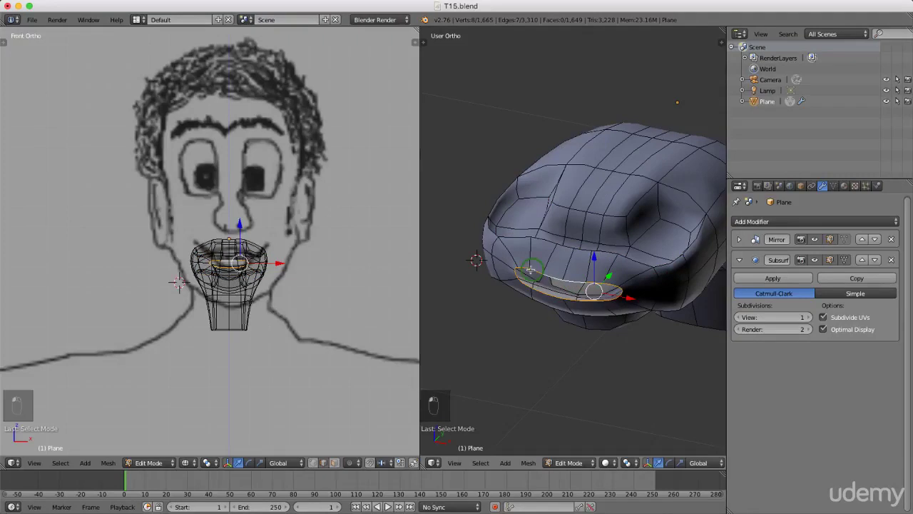
# Grow the mouth opening's loop selection by one ring of faces, switch to face select mode and hide those faces.
pyautogui.moveTo(568, 272); pyautogui.dragTo(564, 286, button='middle')
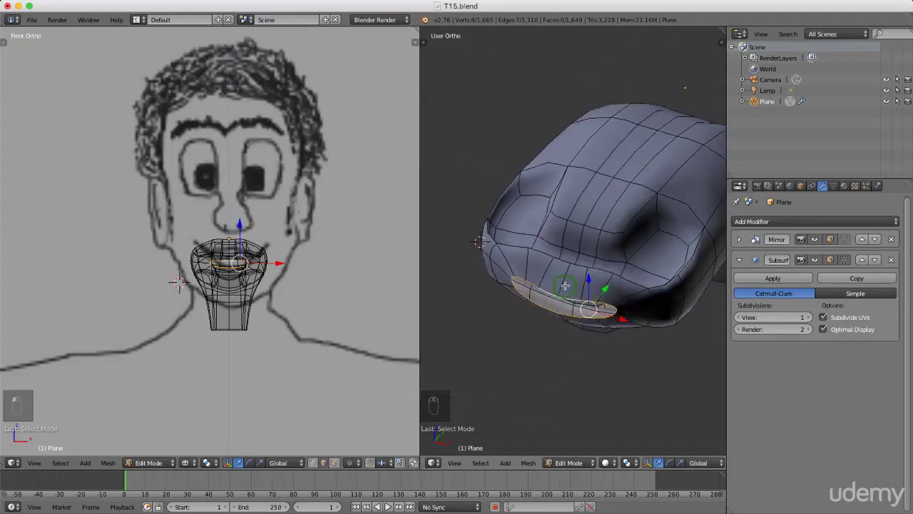
pyautogui.press('ctrl+KP_Add')
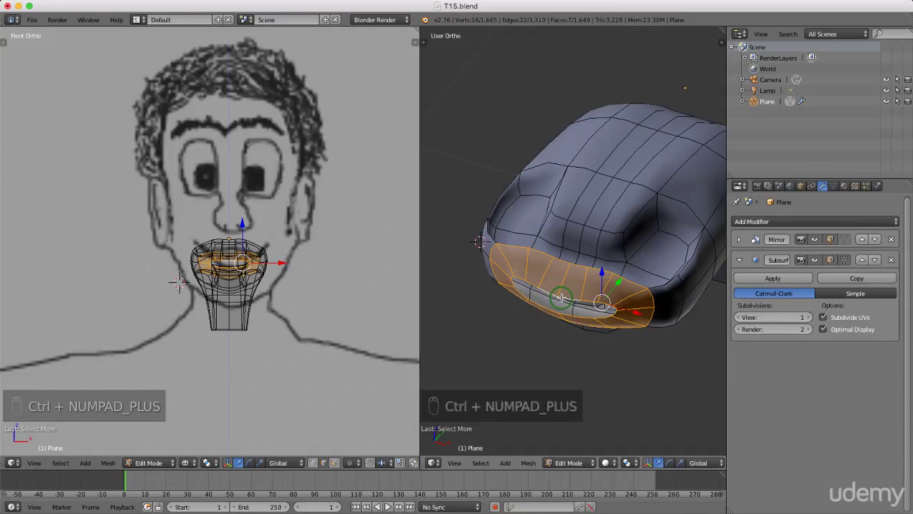
pyautogui.hotkey('ctrl', 'Tab')
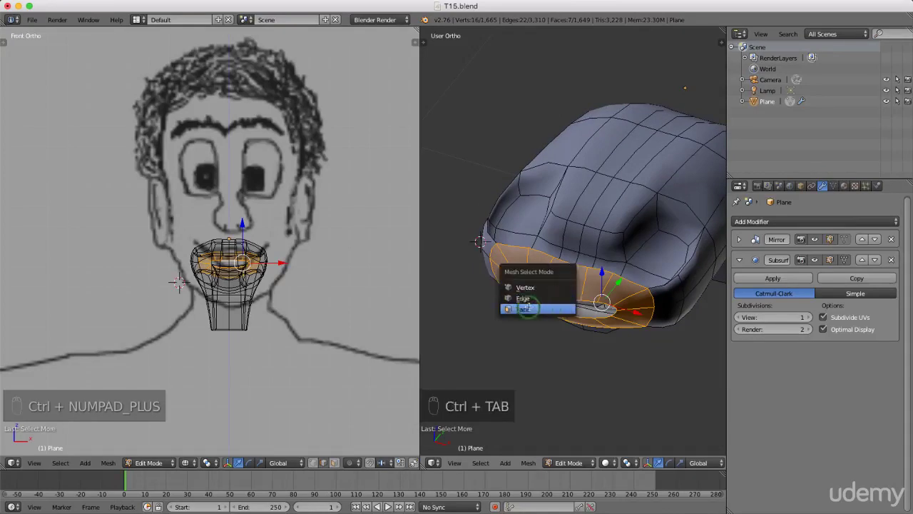
pyautogui.click(553, 308)
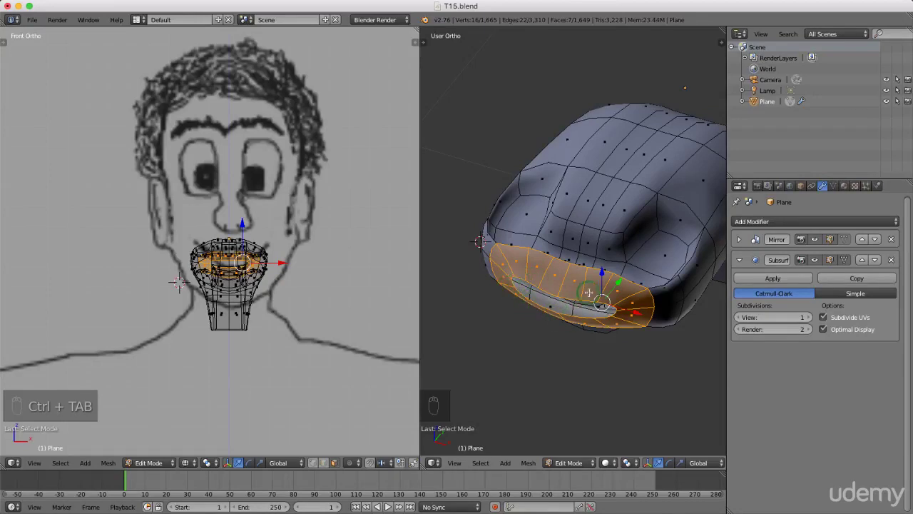
pyautogui.press('h')
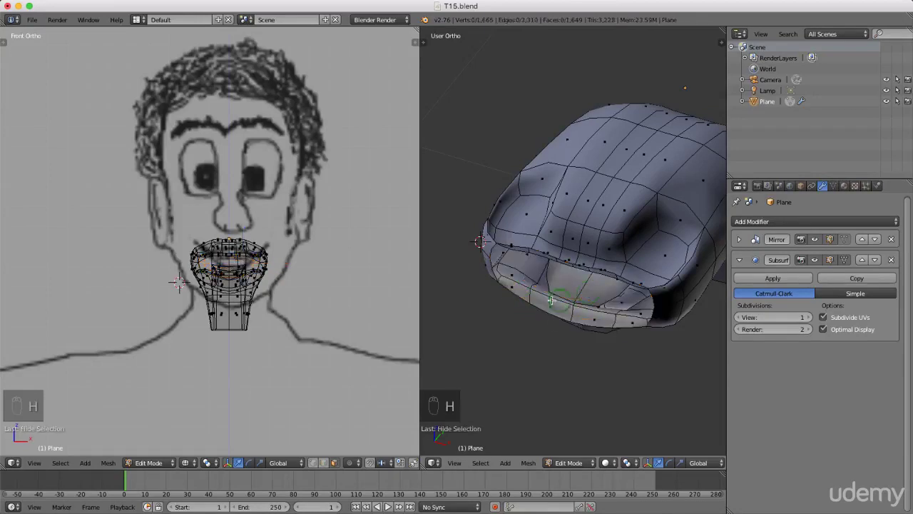
# Move a tongue face slightly inside the mouth cavity and return to the front orthographic view.
pyautogui.moveTo(550, 316); pyautogui.dragTo(571, 296, button='middle')
pyautogui.moveTo(607, 269); pyautogui.dragTo(624, 255, button='middle')
pyautogui.rightClick(613, 266)
pyautogui.scroll(3, 626, 254)
pyautogui.moveTo(628, 251); pyautogui.dragTo(635, 245)
pyautogui.moveTo(490, 326); pyautogui.dragTo(540, 334, button='middle')
pyautogui.press('KP_1')
pyautogui.scroll(-2, 612, 321)
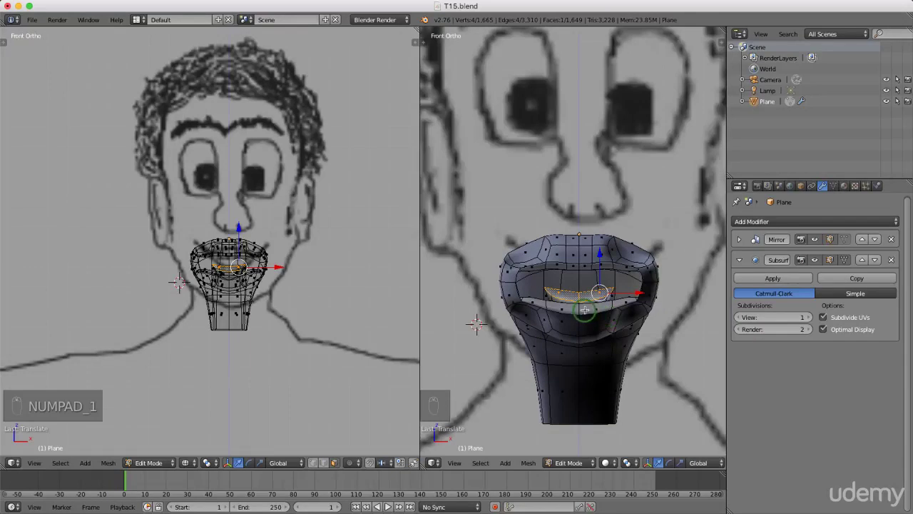
# Select all visible faces of the mouth cavity and separate the selection into its own object.
pyautogui.press('a')
pyautogui.press('a')
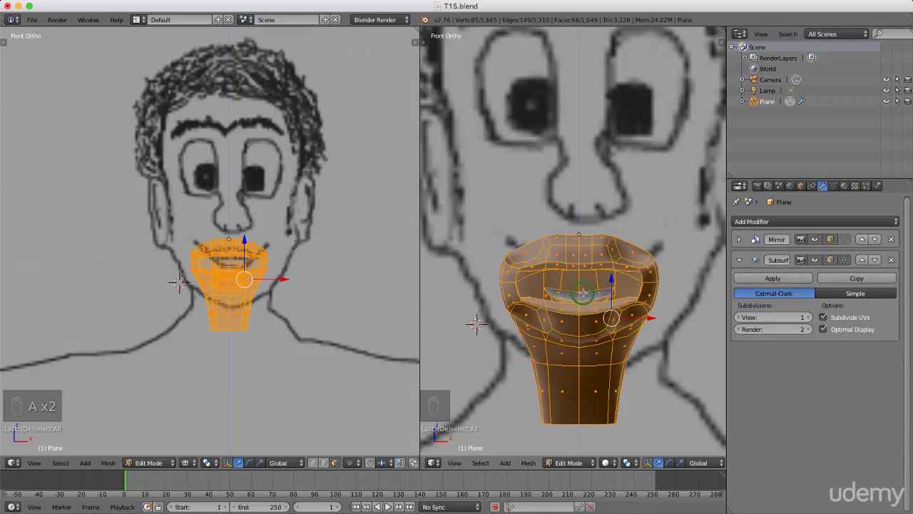
pyautogui.press('p')
pyautogui.click(574, 292)
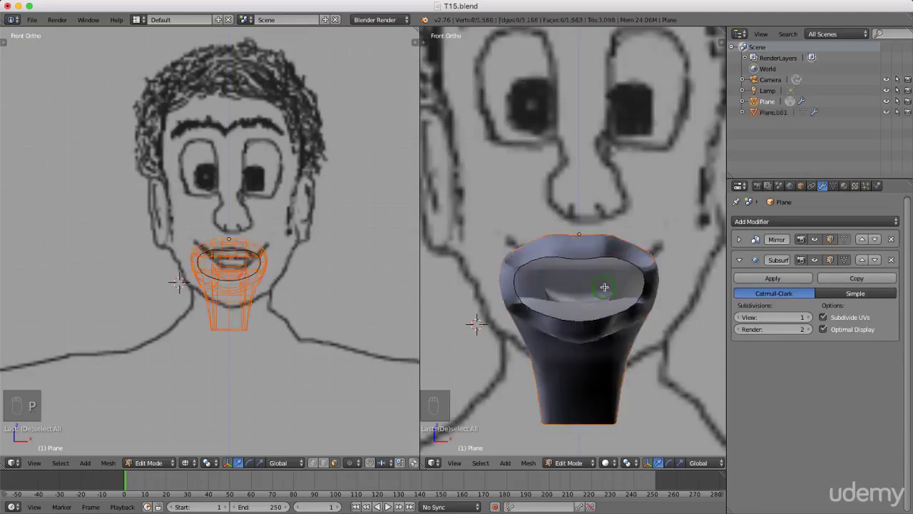
# Reveal the hidden head geometry and return to Object Mode.
pyautogui.hotkey('alt', 'h')
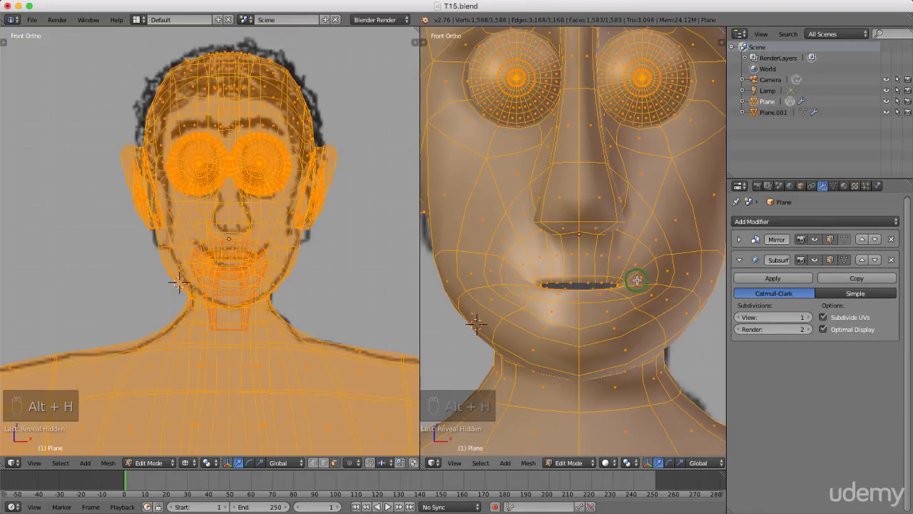
pyautogui.press('Tab')
pyautogui.click(558, 285)
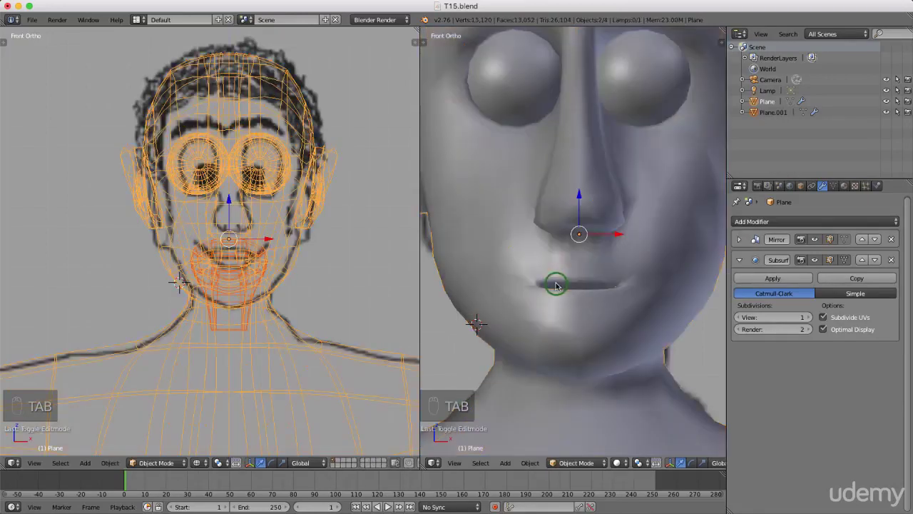
# Select the separated mouth object and rename it MouthPiece.
pyautogui.rightClick(245, 293)
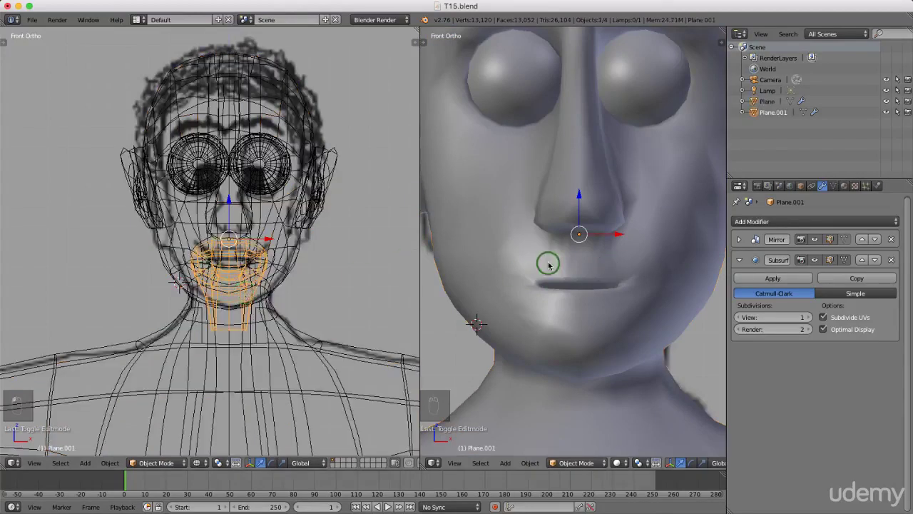
pyautogui.scroll(-1, 171, 292)
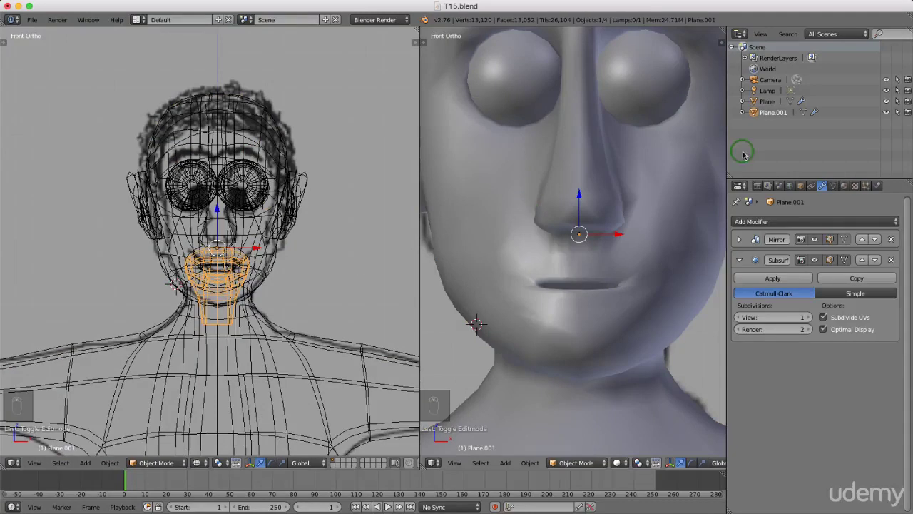
pyautogui.doubleClick(775, 113)
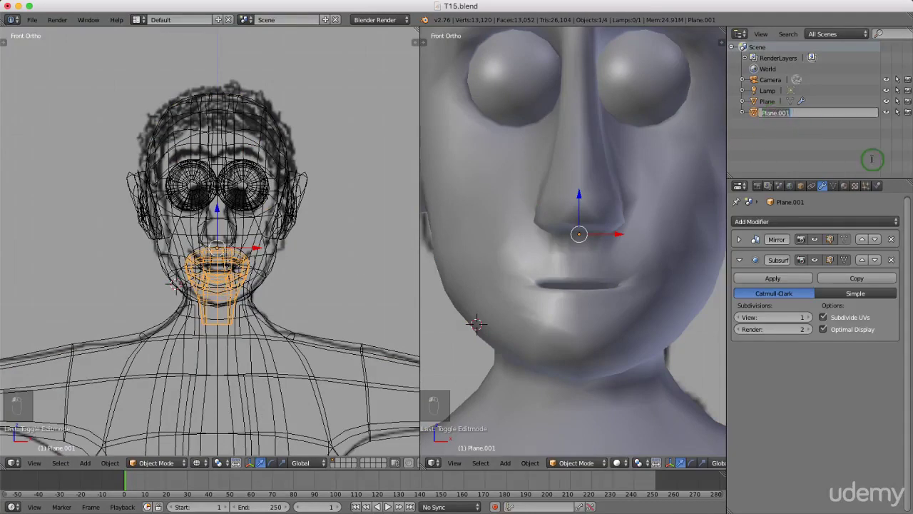
pyautogui.write('M')
pyautogui.write('outhPiece')
pyautogui.click(872, 160)
# Select the head object and hide it so that only the mouth piece remains visible.
pyautogui.rightClick(620, 253)
pyautogui.rightClick(556, 258)
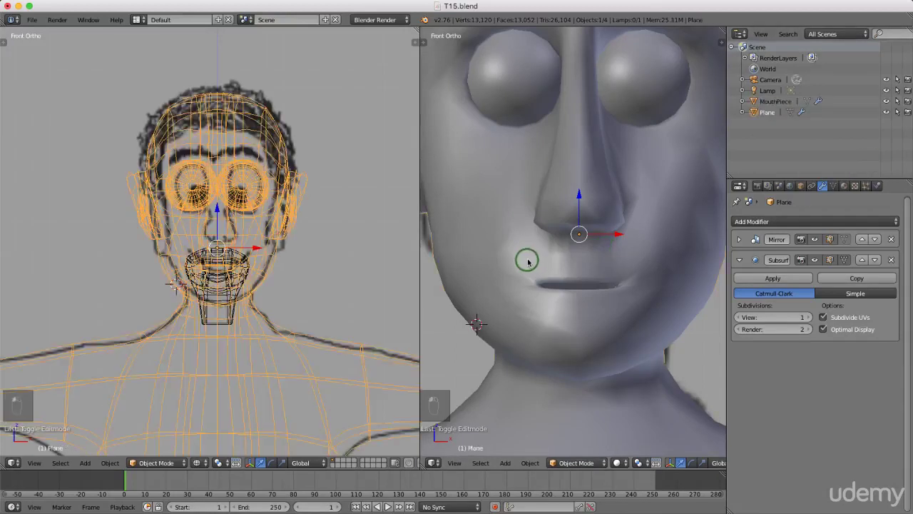
pyautogui.scroll(-3, 525, 261)
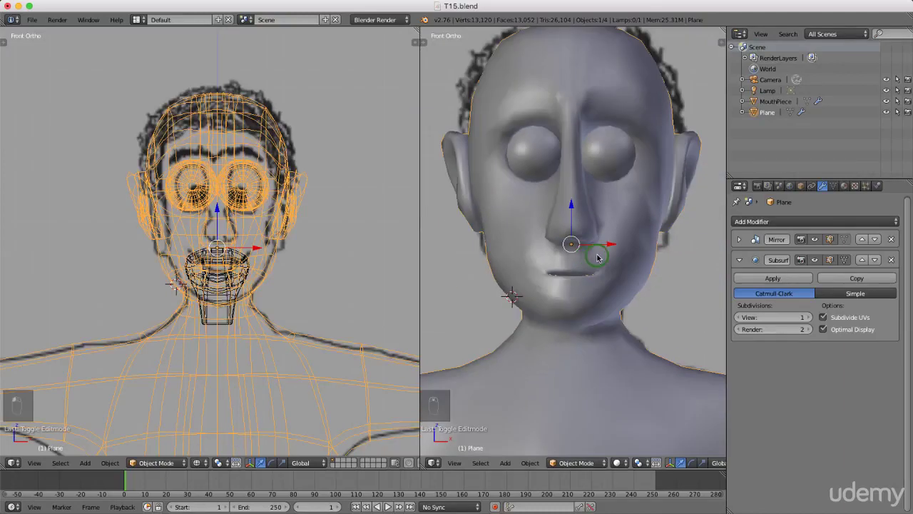
pyautogui.press('h')
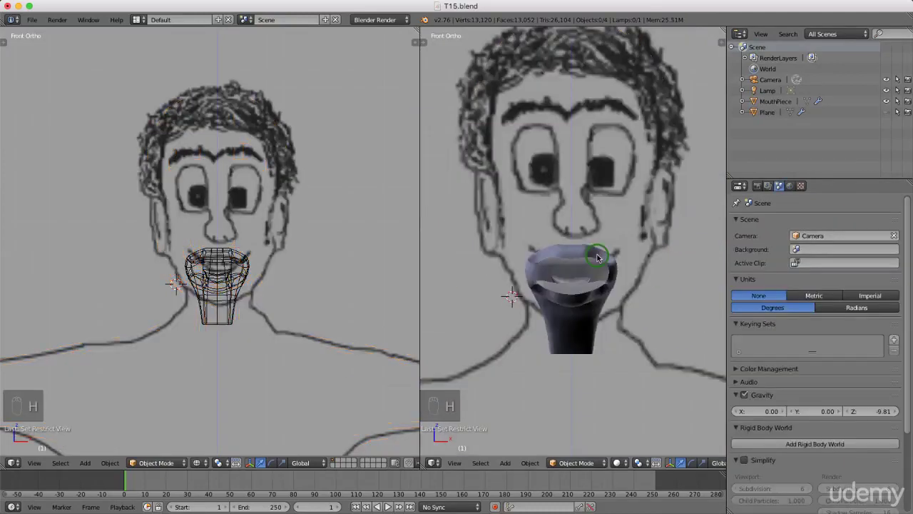
# Save the scene over the existing T15.blend file.
pyautogui.scroll(4, 574, 293)
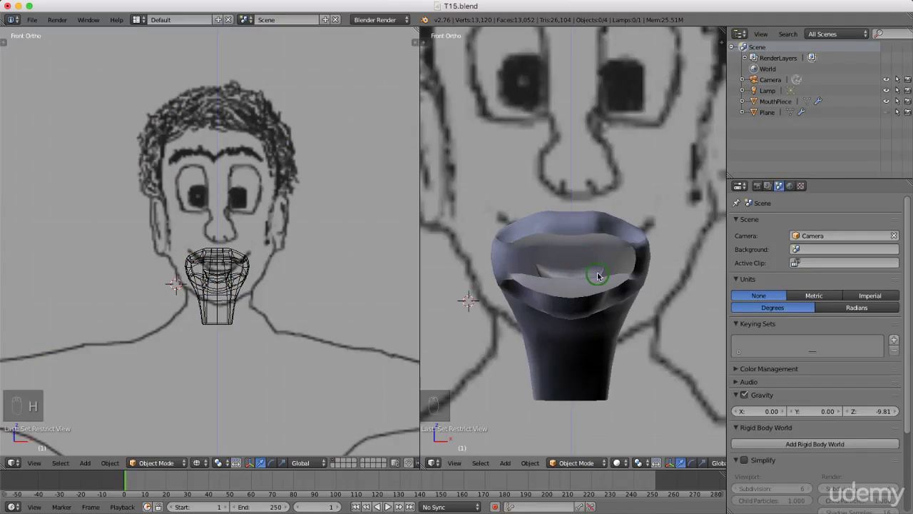
pyautogui.scroll(-3, 575, 276)
pyautogui.moveTo(628, 271)
pyautogui.keyDown('shift'); pyautogui.mouseDown(button='middle')
pyautogui.moveTo(671, 263)
pyautogui.moveTo(653, 267)
pyautogui.mouseUp(button='middle'); pyautogui.keyUp('shift')
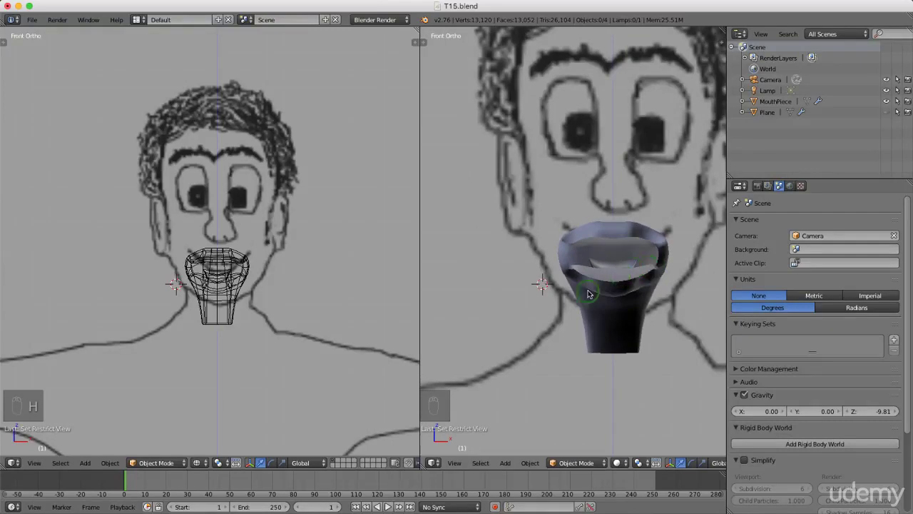
pyautogui.hotkey('ctrl', 's')
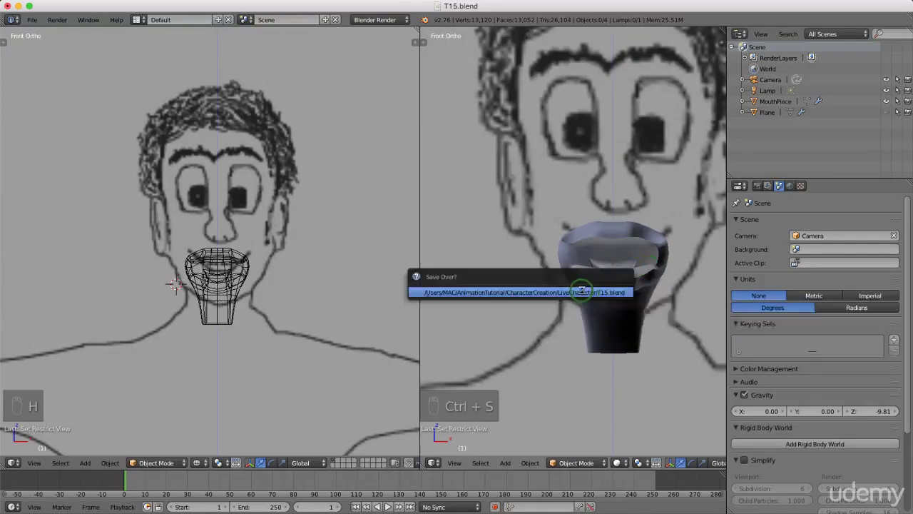
pyautogui.click(582, 291)
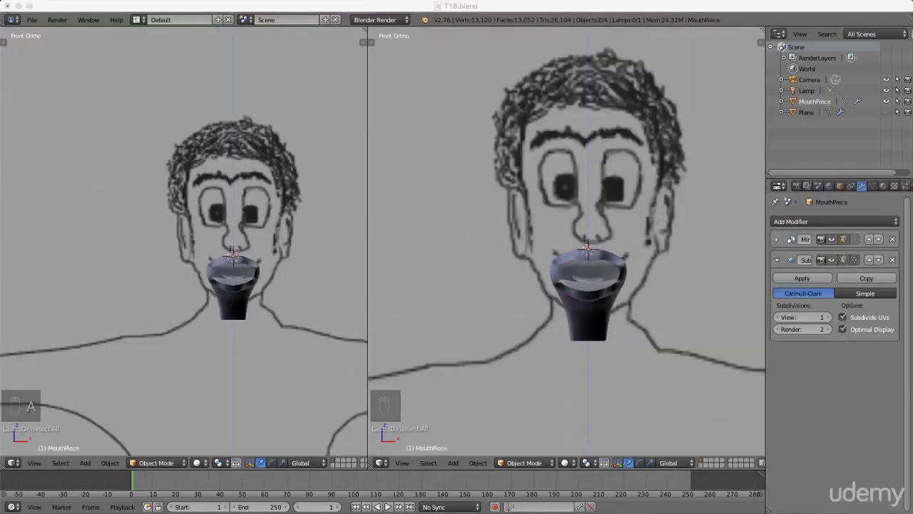
# Add a cube mesh at the 3D cursor and scale it down to slightly narrower than the mouth piece.
pyautogui.click(517, 372)
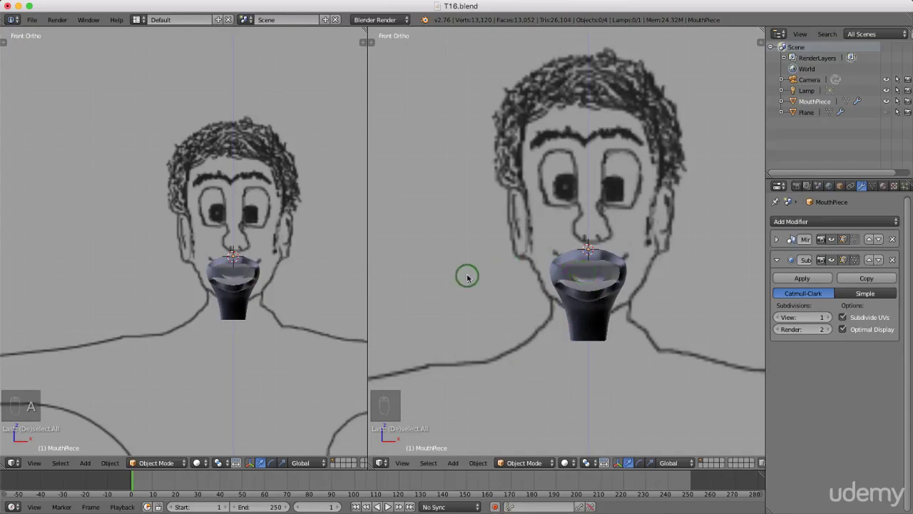
pyautogui.hotkey('shift', 'a')
pyautogui.moveTo(468, 275)
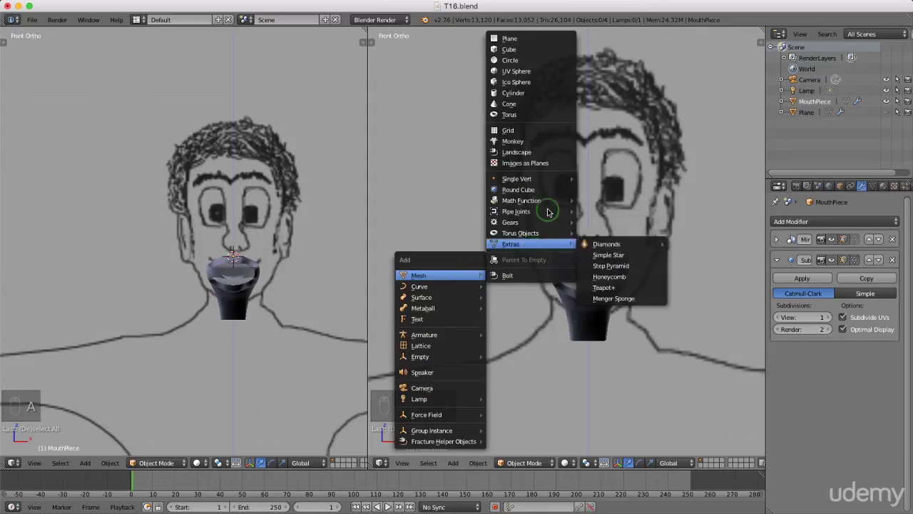
pyautogui.click(530, 49)
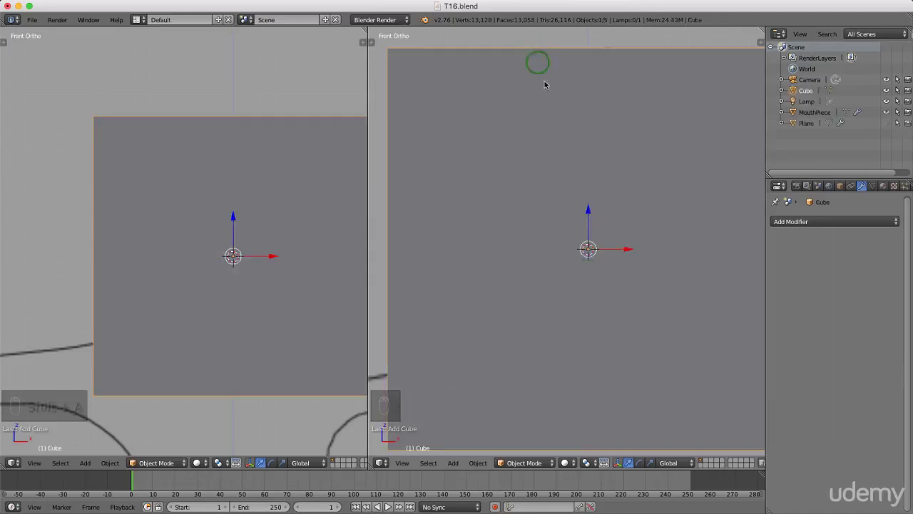
pyautogui.press('s')
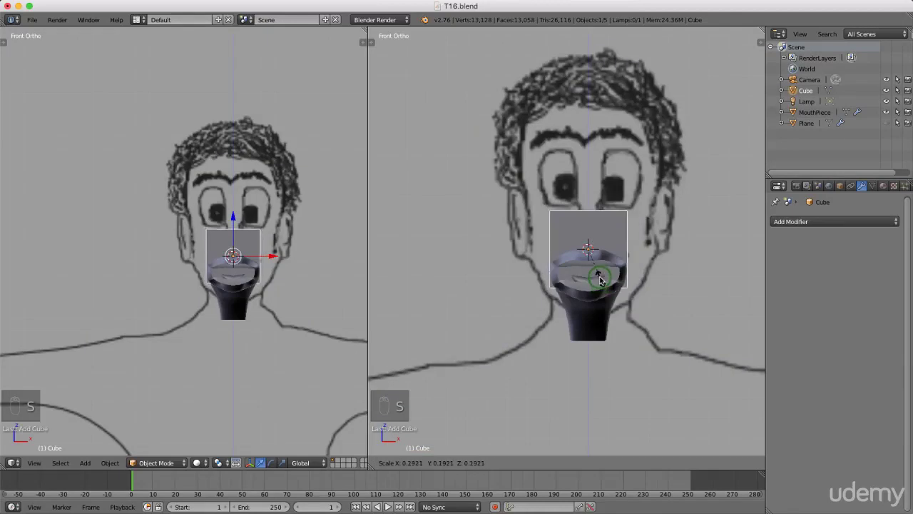
pyautogui.click(596, 270)
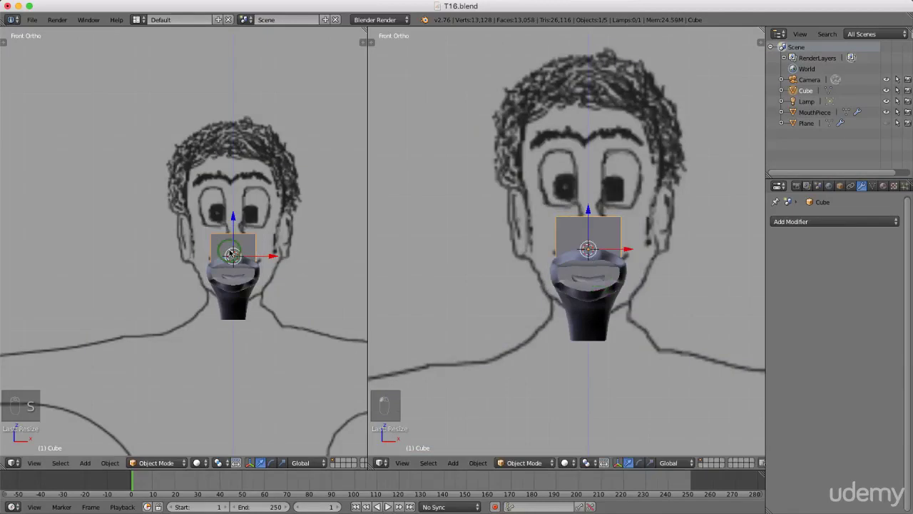
# Move the cube forward and down to the front of the mouth opening and scale it to about 0.27.
pyautogui.press('KP_3')
pyautogui.moveTo(275, 255); pyautogui.dragTo(230, 259)
pyautogui.scroll(3, 631, 250)
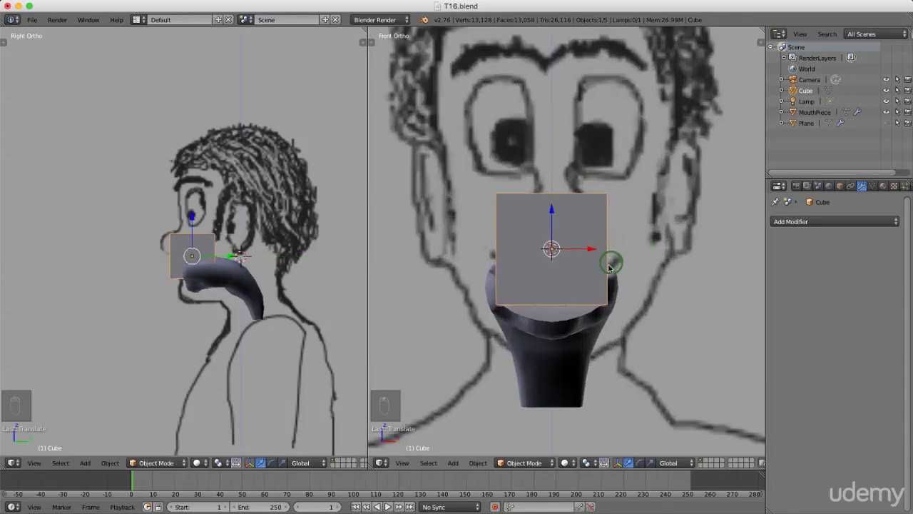
pyautogui.press('s')
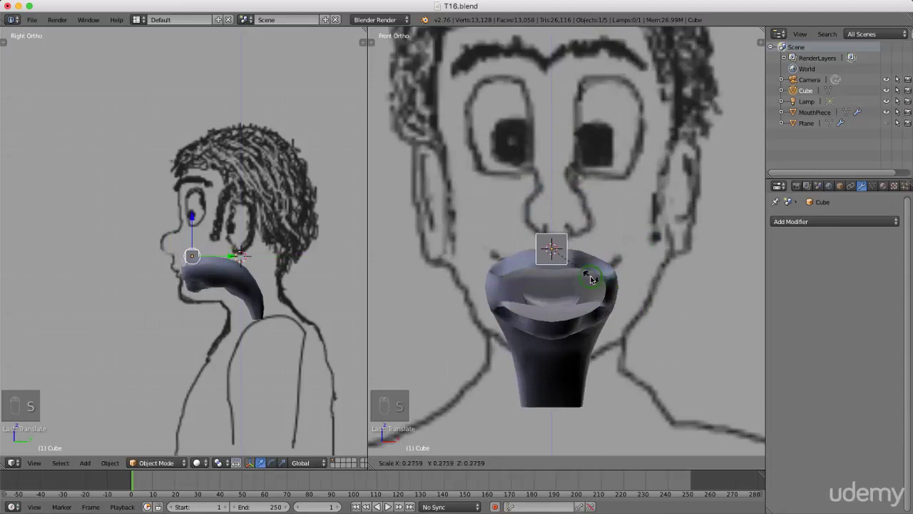
pyautogui.click(591, 278)
pyautogui.moveTo(550, 211); pyautogui.dragTo(549, 250)
pyautogui.moveTo(230, 273); pyautogui.dragTo(223, 273)
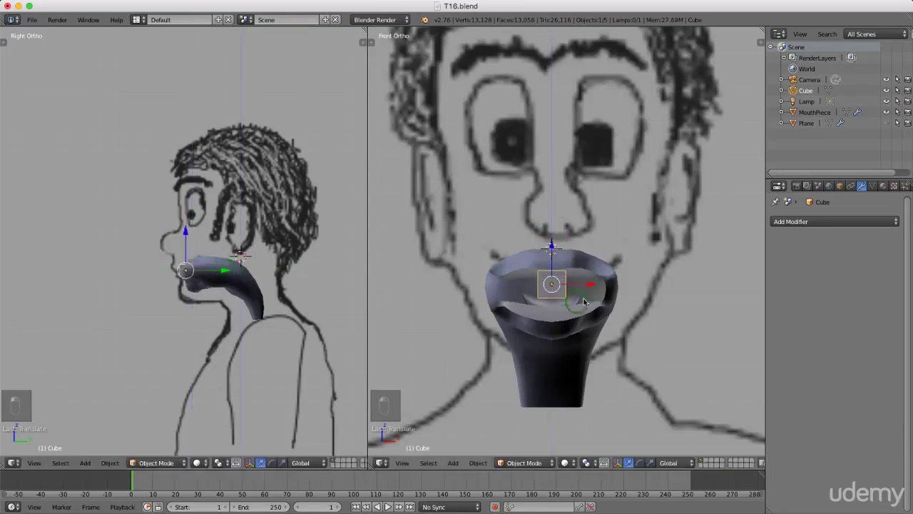
# Narrow the cube slightly along the X axis and scale it uniformly by about 0.77.
pyautogui.scroll(3, 579, 296)
pyautogui.press('s')
pyautogui.press('x')
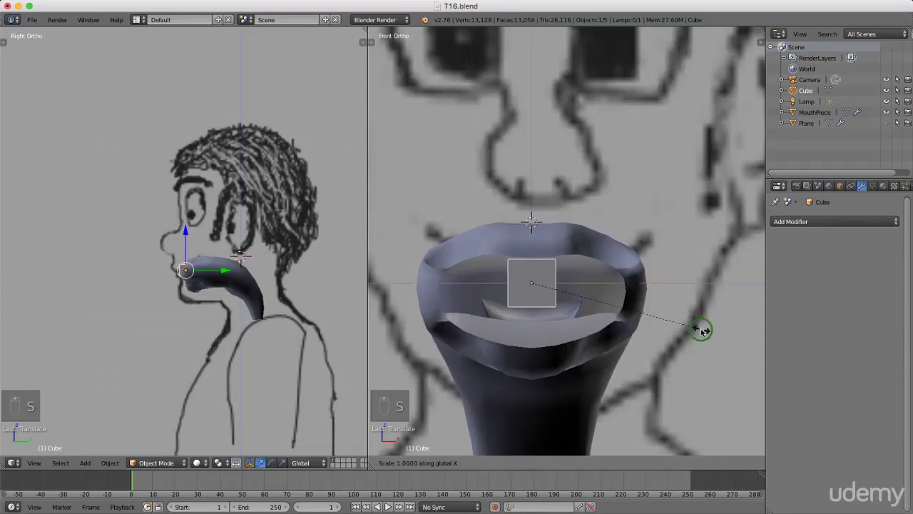
pyautogui.click(666, 321)
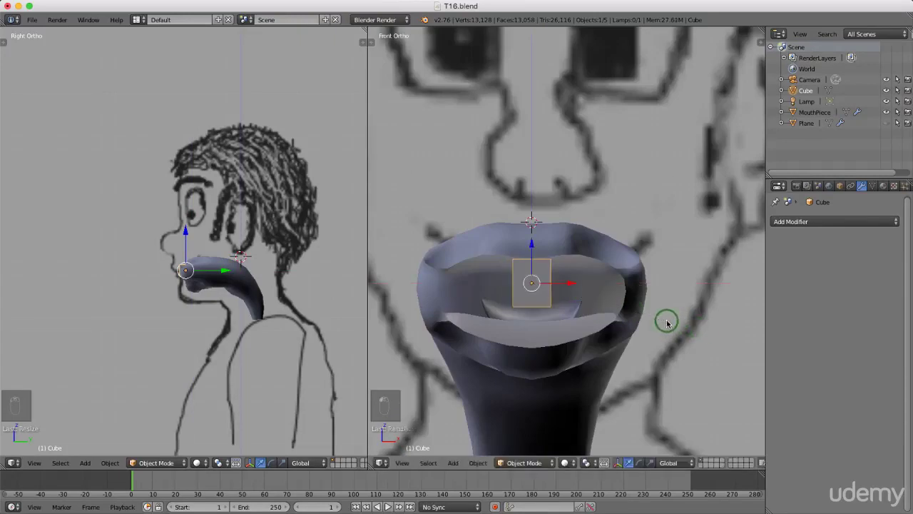
pyautogui.press('s')
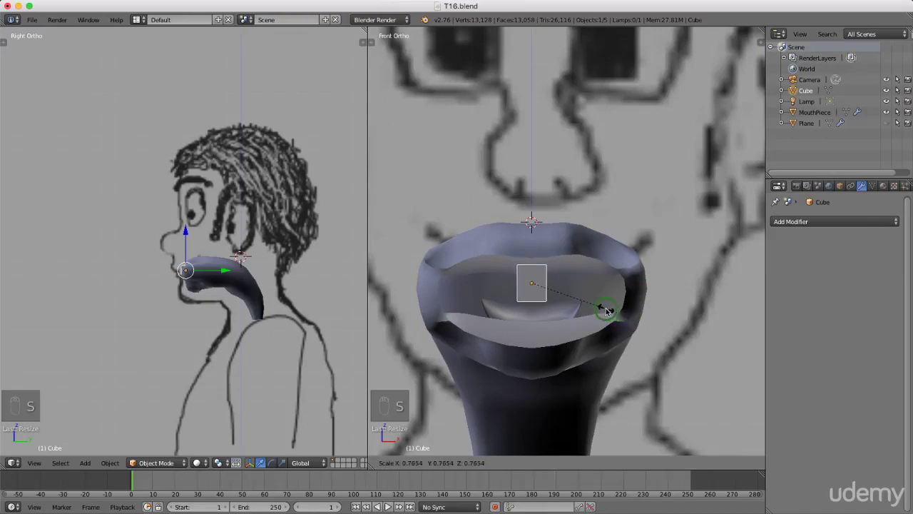
pyautogui.click(605, 310)
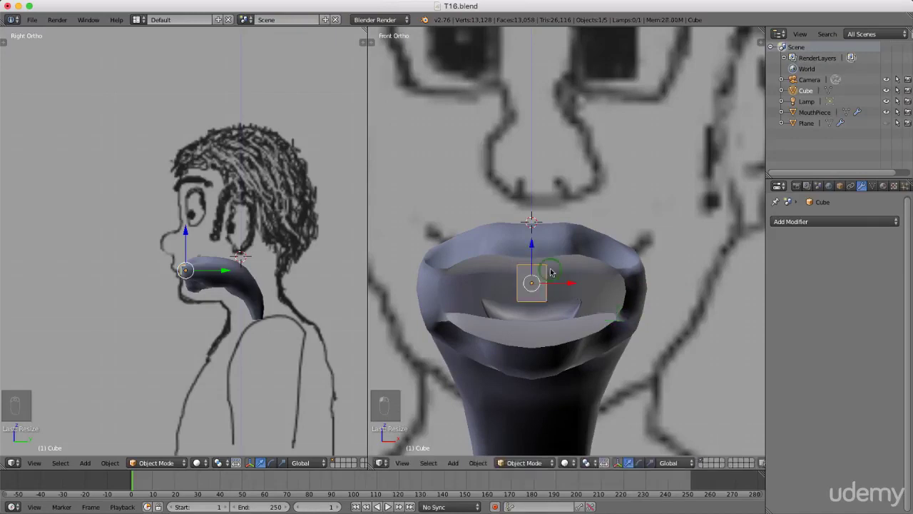
# Fine-tune the small cube's height and depth so it sits just inside the upper front of the mouth opening.
pyautogui.moveTo(531, 257); pyautogui.dragTo(532, 254)
pyautogui.scroll(6, 185, 270)
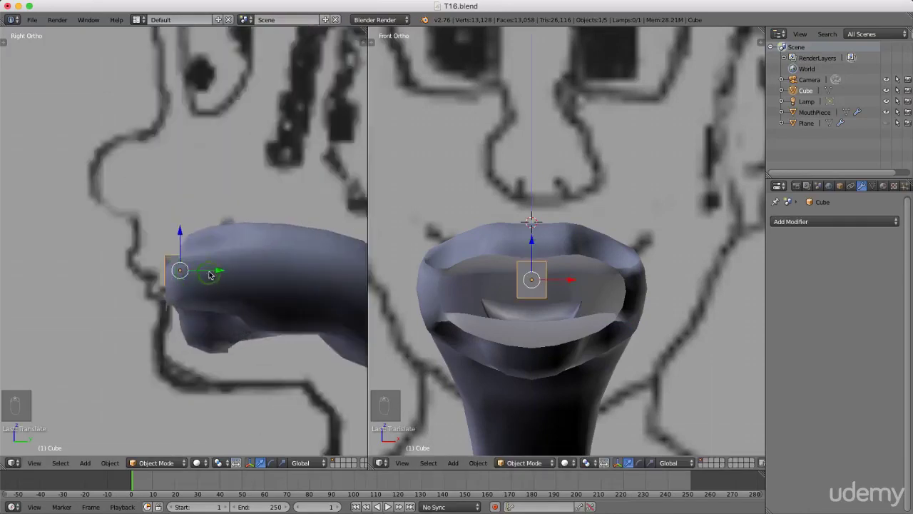
pyautogui.moveTo(216, 272); pyautogui.dragTo(217, 271)
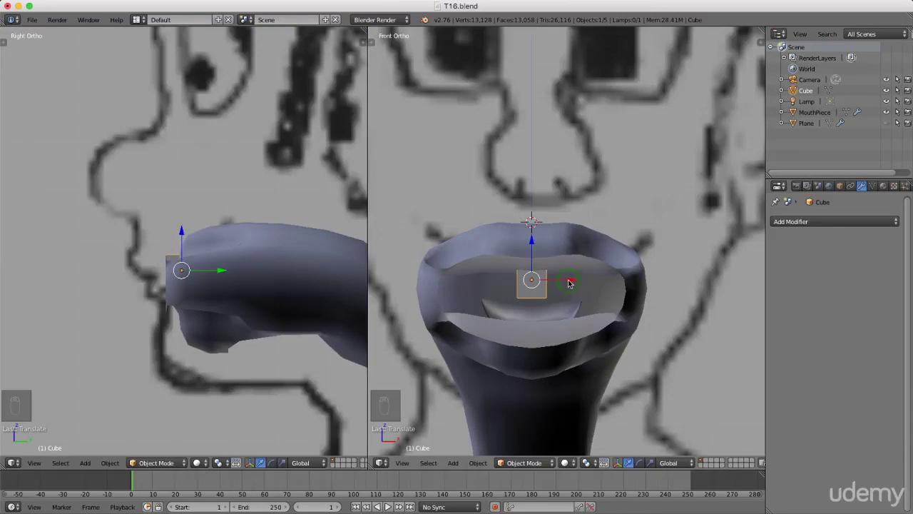
pyautogui.scroll(2, 546, 268)
pyautogui.moveTo(526, 255); pyautogui.dragTo(523, 259)
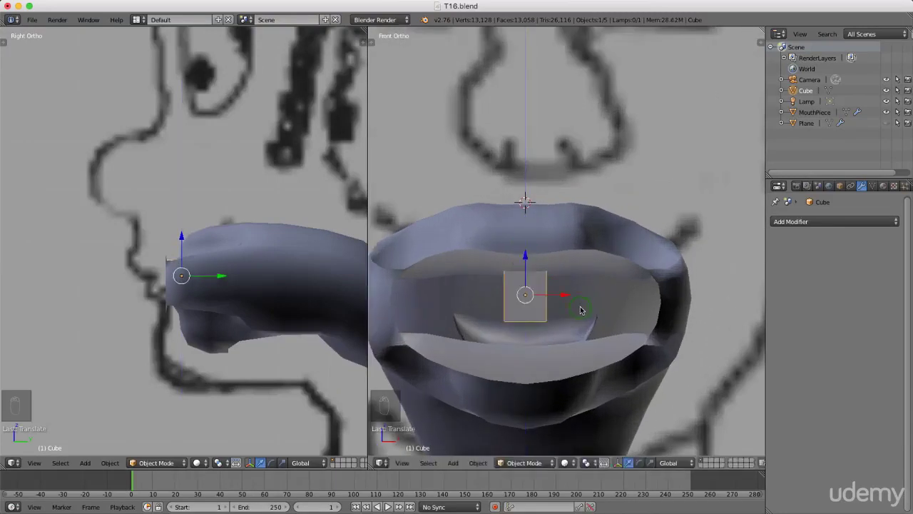
# Scale the cube by about 0.9 and give it a Subdivision Surface modifier with 2 view subdivisions and Optimal Display enabled.
pyautogui.press('s')
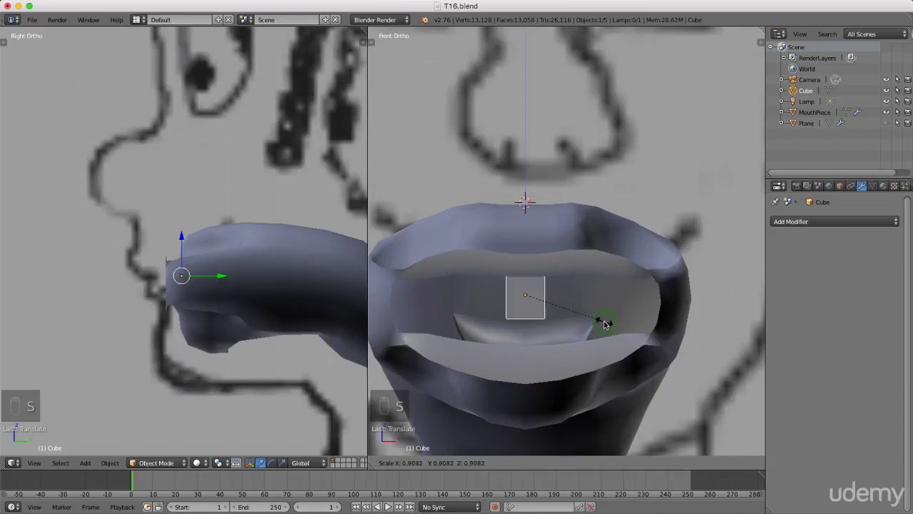
pyautogui.click(606, 325)
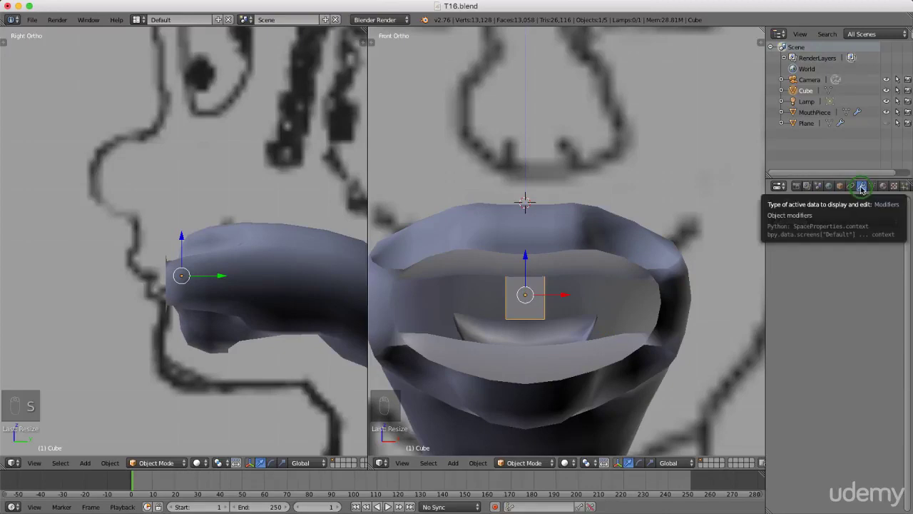
pyautogui.click(833, 222)
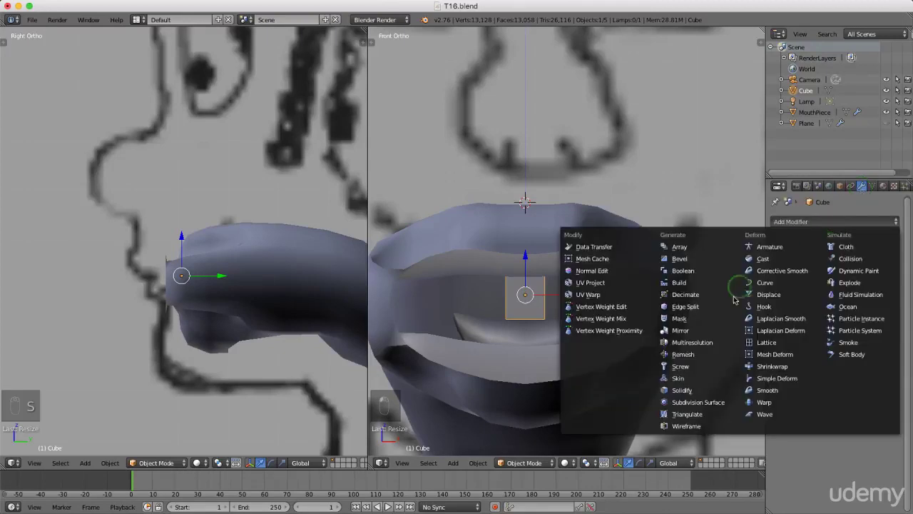
pyautogui.click(711, 404)
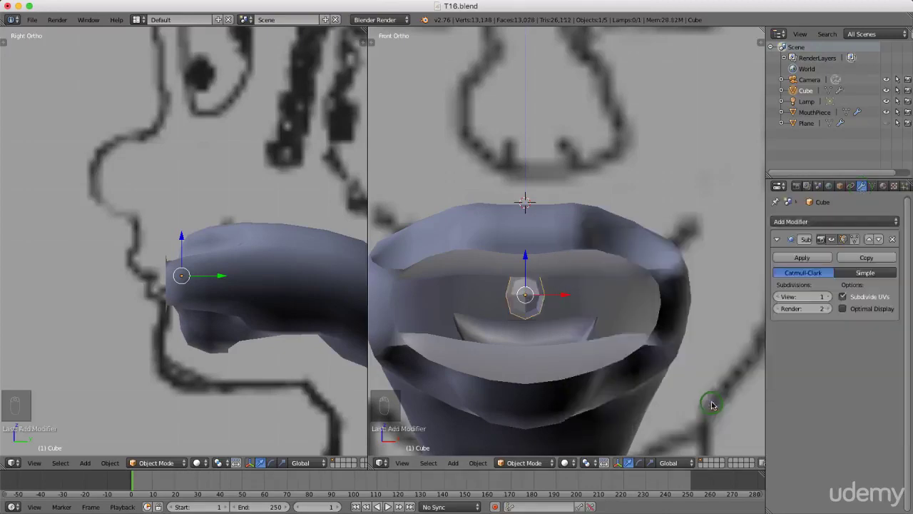
pyautogui.click(828, 296)
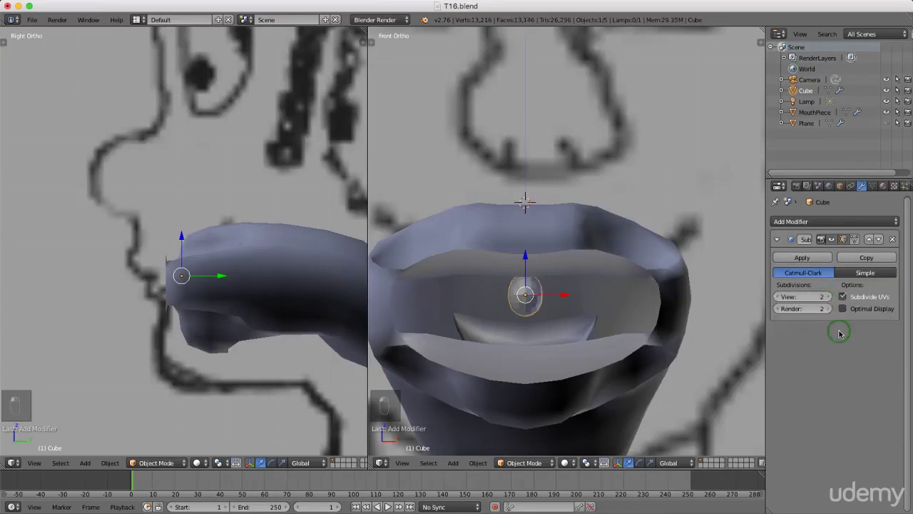
pyautogui.click(843, 308)
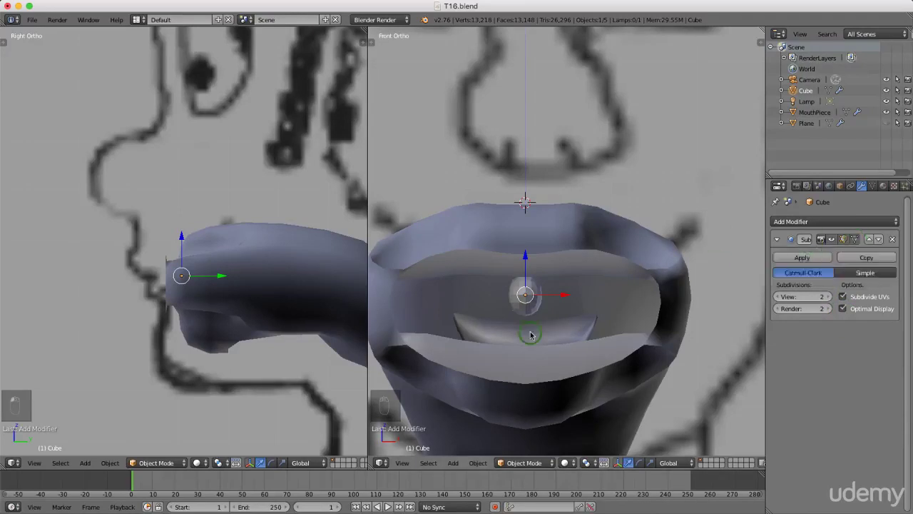
# In Edit Mode, add two horizontal loop cuts around the tooth cube, one slid toward its upper end and one toward its lower end.
pyautogui.scroll(1, 528, 293)
pyautogui.press('Tab')
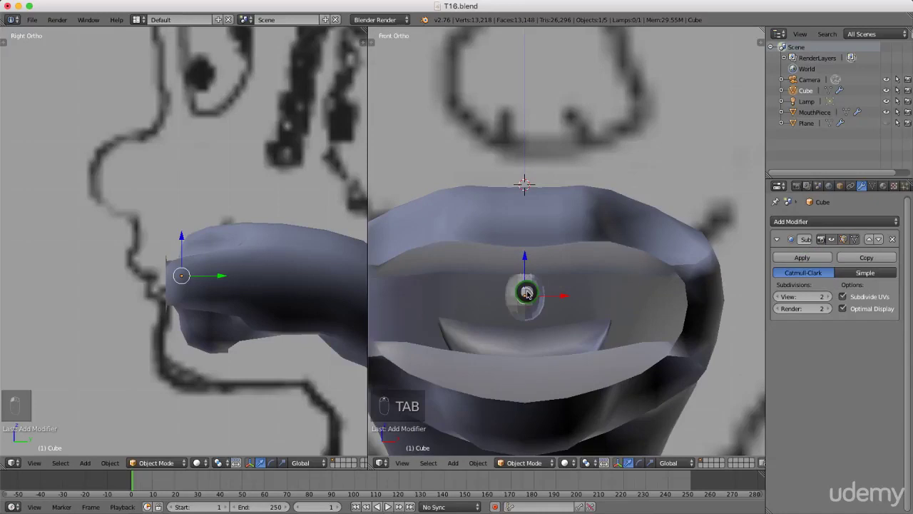
pyautogui.click(608, 292)
pyautogui.scroll(3, 522, 308)
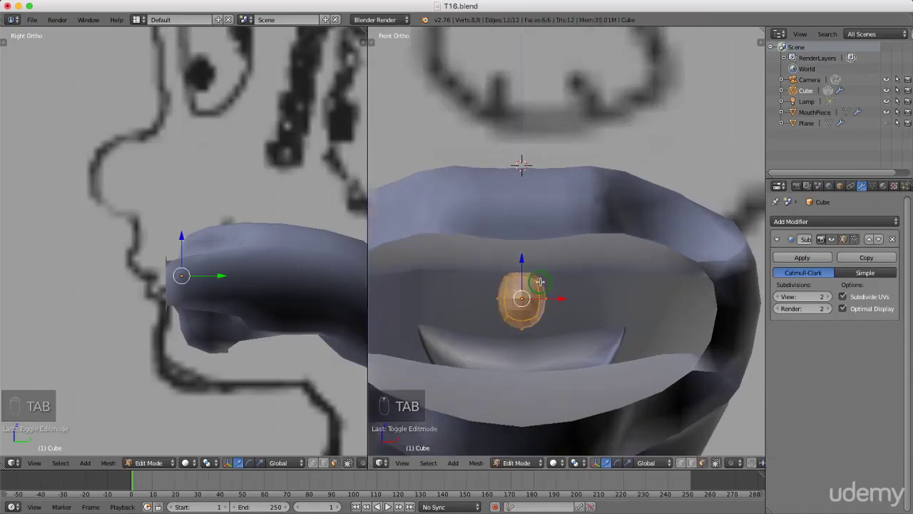
pyautogui.hotkey('ctrl', 'r')
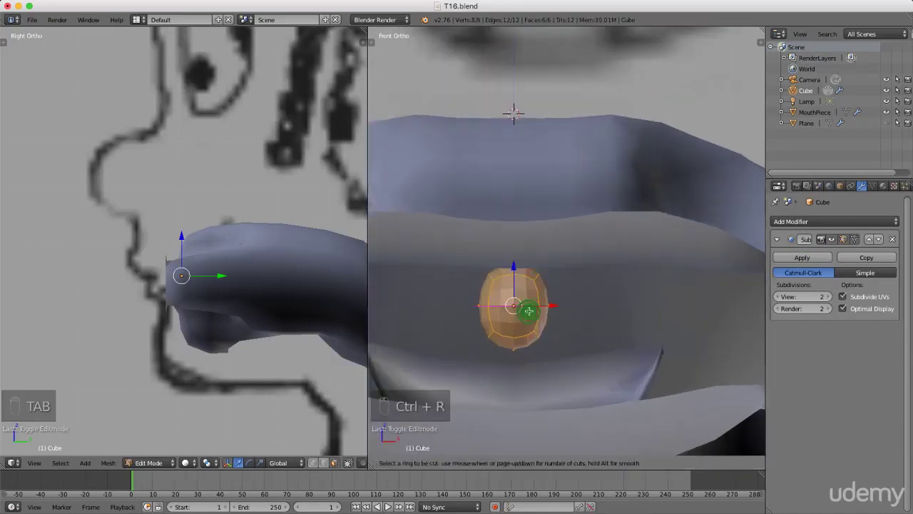
pyautogui.click(529, 310)
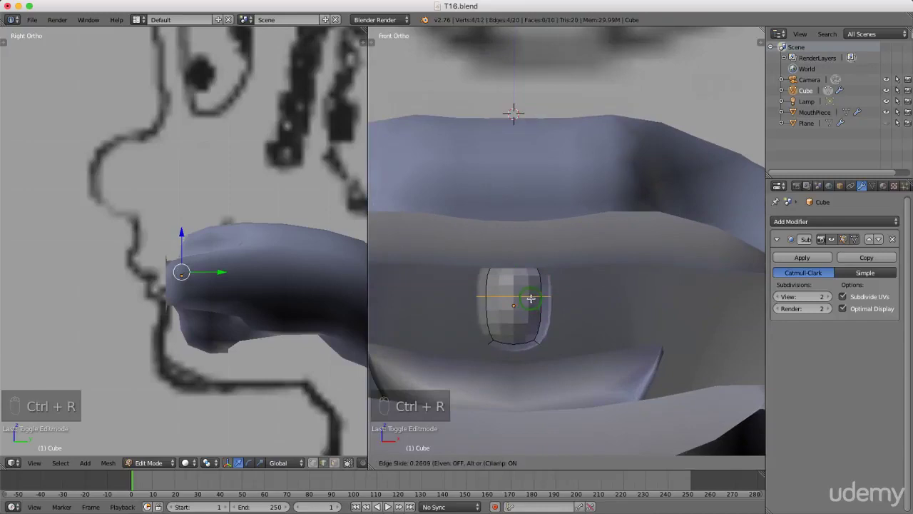
pyautogui.click(532, 294)
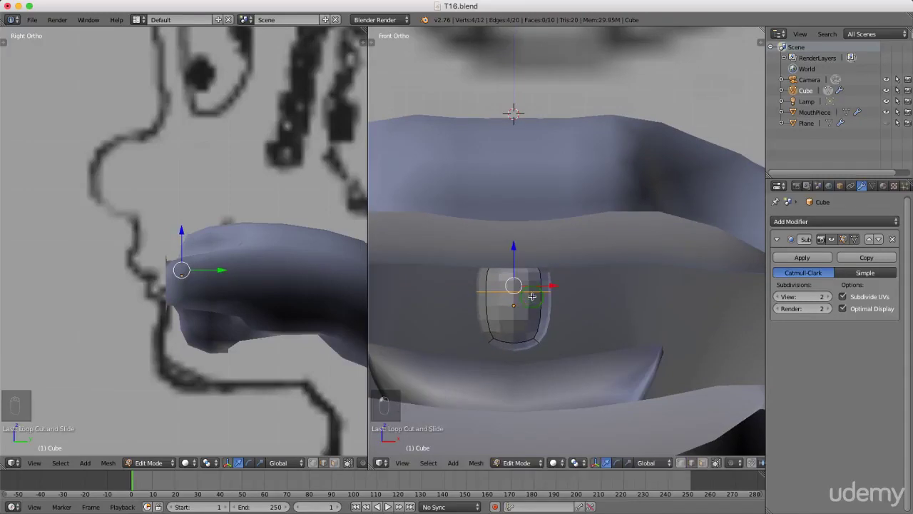
pyautogui.hotkey('ctrl', 'r')
pyautogui.click(547, 326)
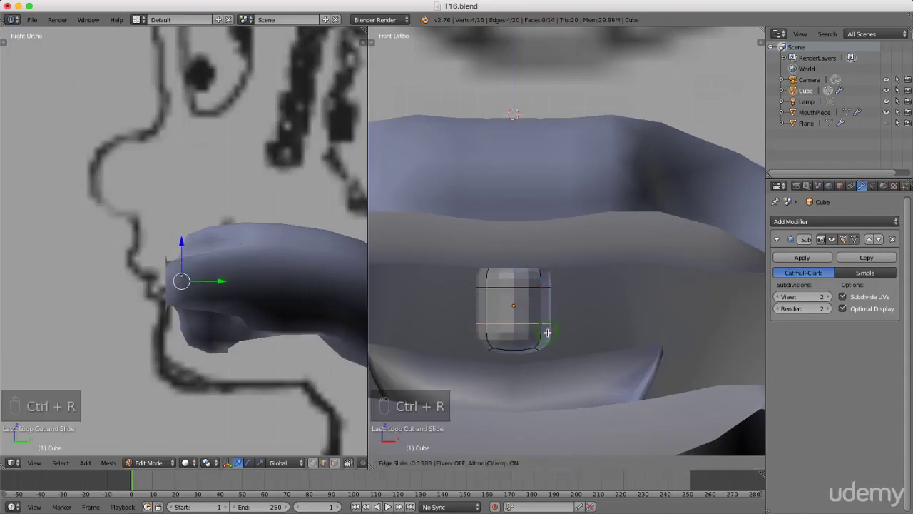
pyautogui.click(546, 335)
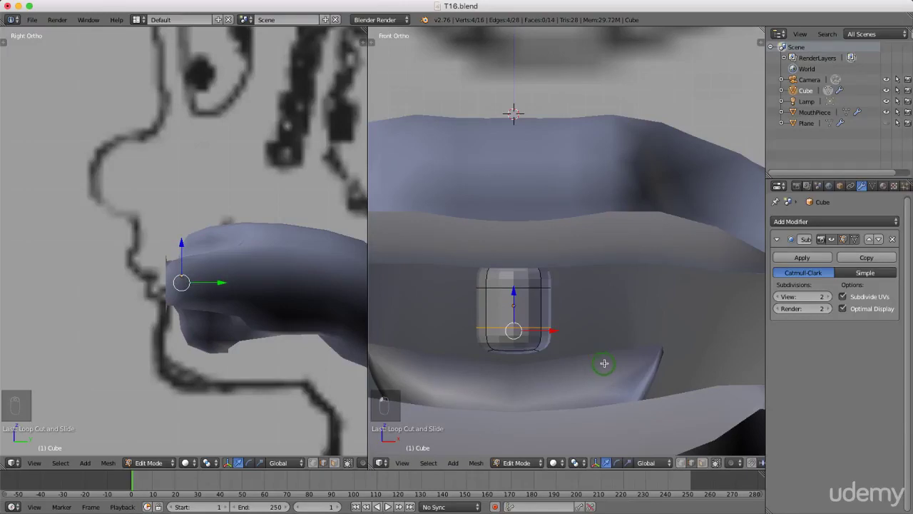